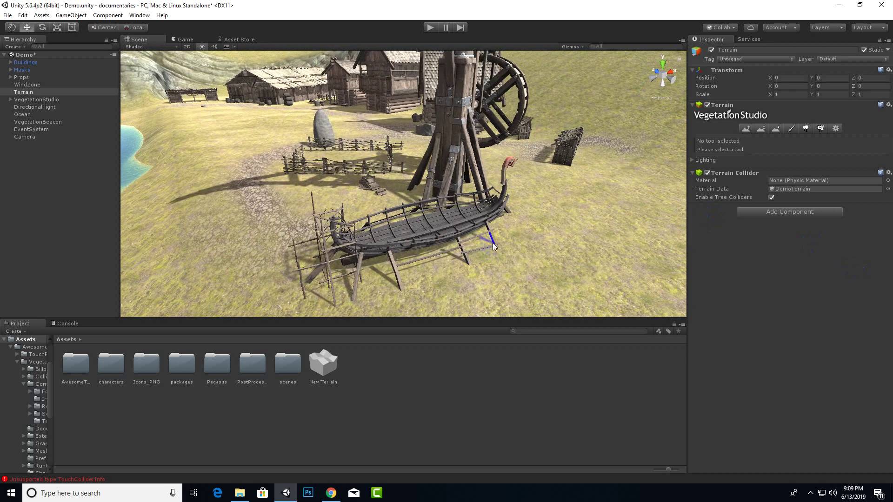
{"action": "right_click_drag", "start_coordinate": [562, 200], "coordinate": [515, 237]}
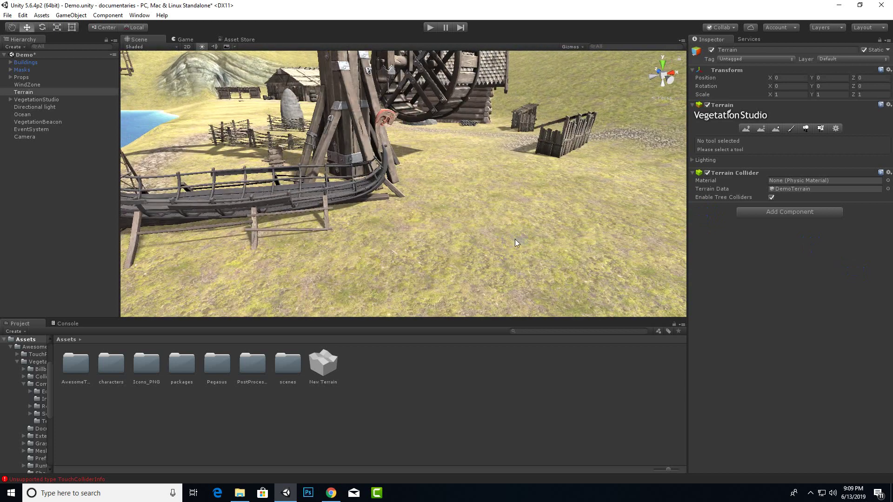
{"action": "scroll", "coordinate": [516, 237], "scroll_direction": "down", "scroll_amount": 3}
{"action": "middle_click_drag", "start_coordinate": [459, 215], "coordinate": [522, 237]}
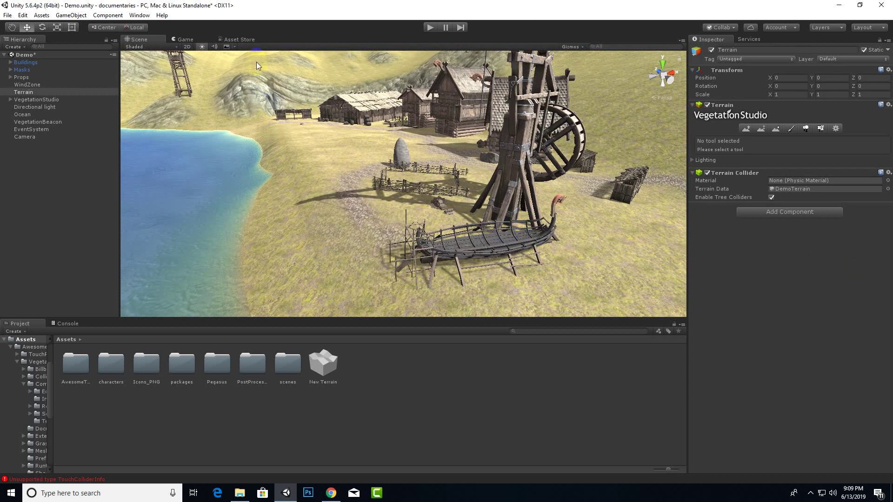
Search the Asset Store for "post processing" and open the page of the free Post Processing Stack by Unity Technologies.
{"action": "left_click", "coordinate": [243, 40]}
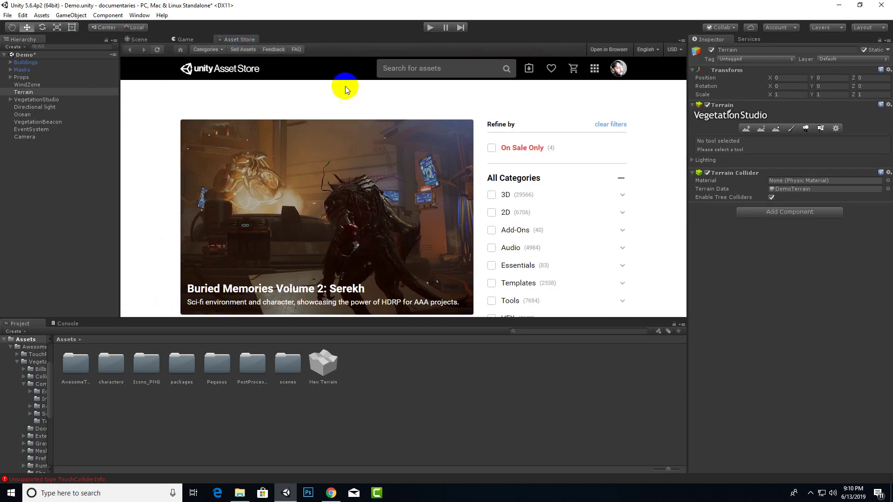
{"action": "left_click", "coordinate": [415, 68]}
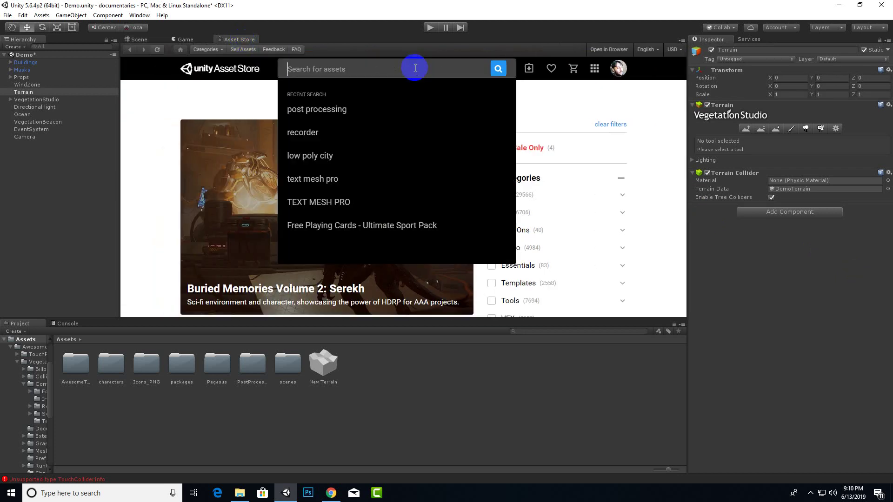
{"action": "type", "text": "post "}
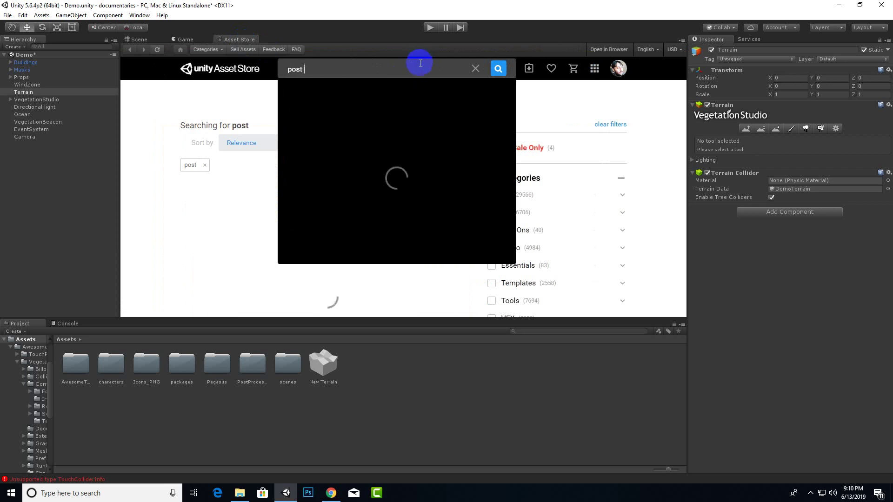
{"action": "type", "text": "pro"}
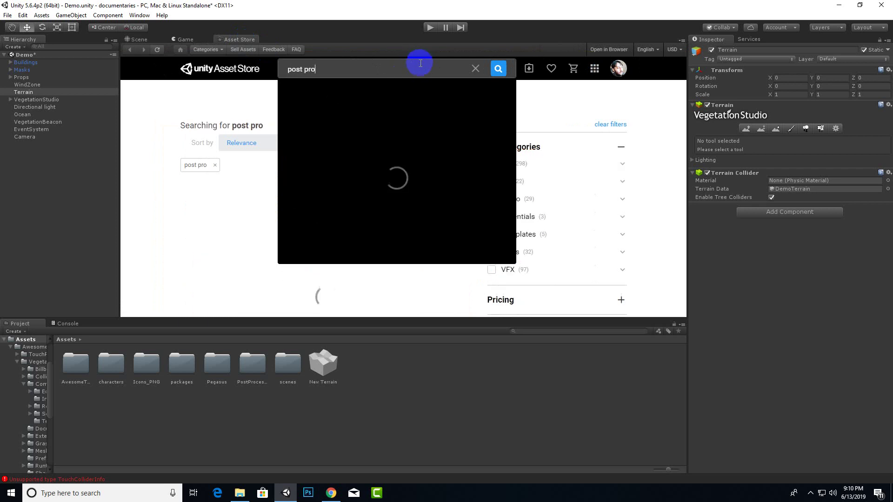
{"action": "type", "text": "c"}
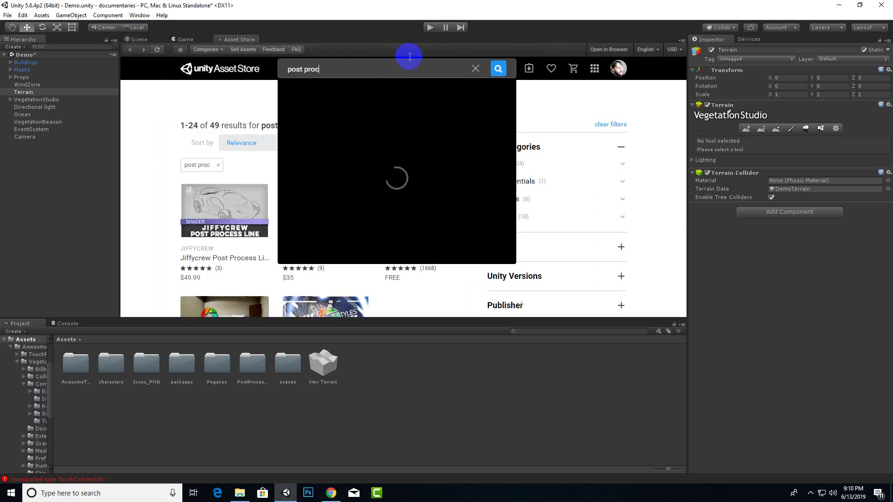
{"action": "left_click", "coordinate": [317, 103]}
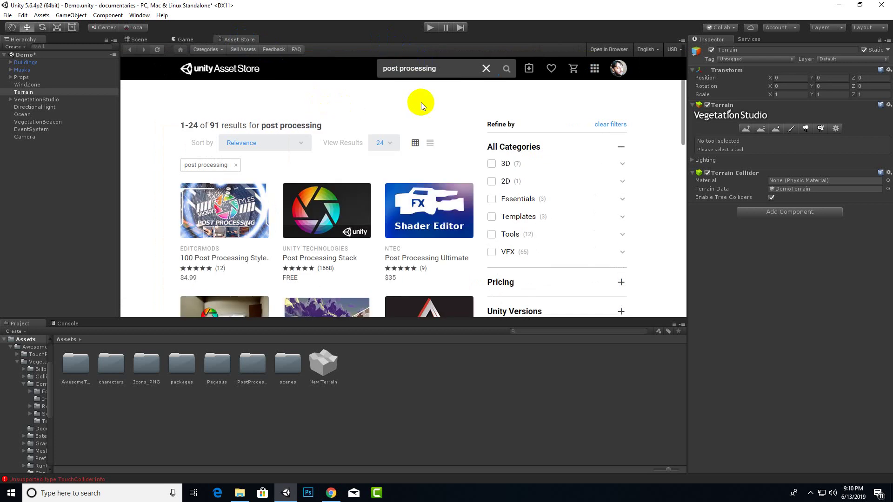
{"action": "left_click", "coordinate": [325, 201]}
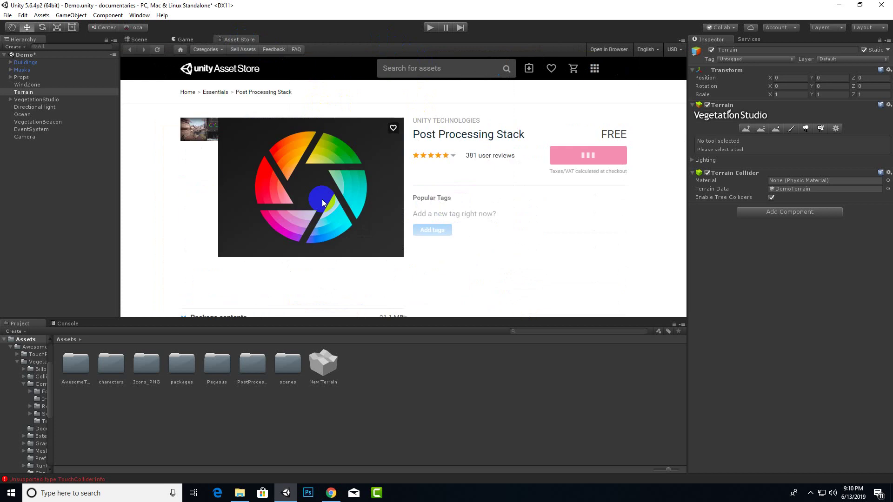
{"action": "left_click", "coordinate": [598, 159]}
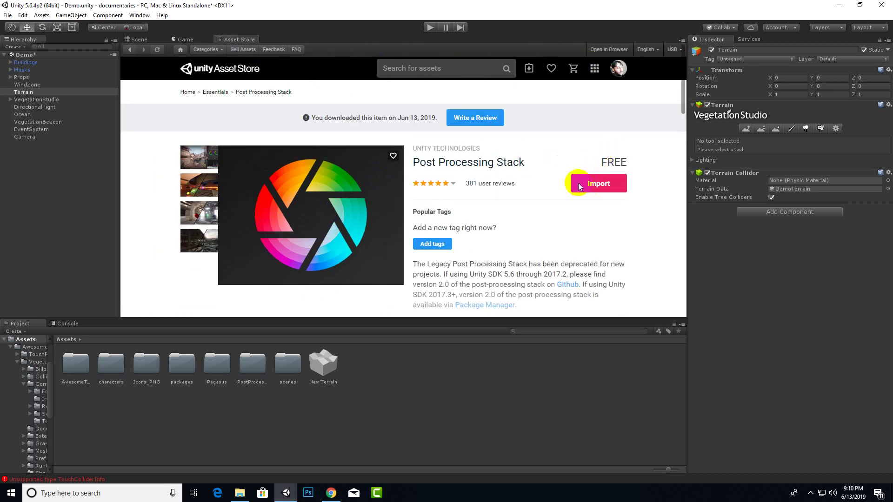
{"action": "left_click", "coordinate": [138, 40]}
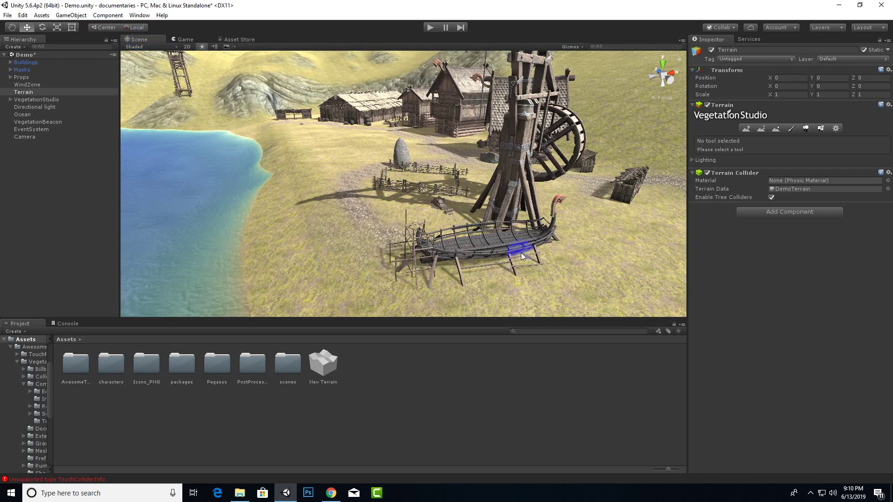
{"action": "scroll", "coordinate": [521, 252], "scroll_direction": "down", "scroll_amount": 2}
{"action": "scroll", "coordinate": [522, 258], "scroll_direction": "up", "scroll_amount": 2}
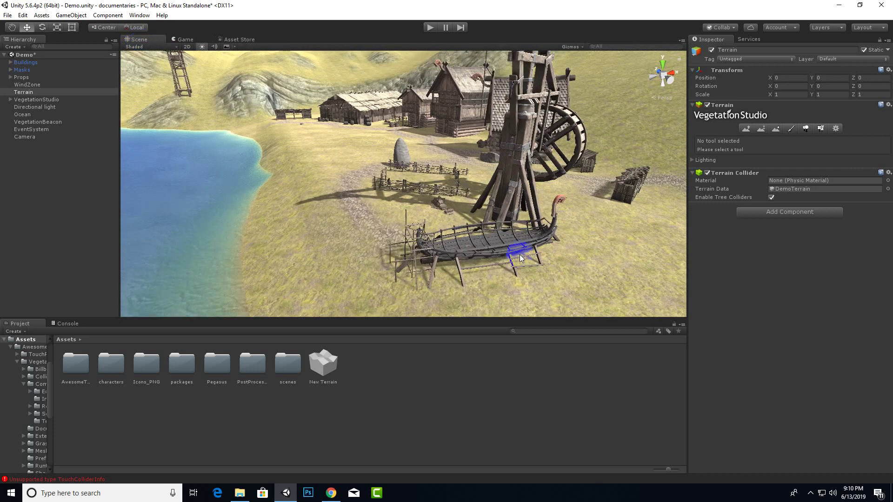
{"action": "left_click", "coordinate": [238, 40]}
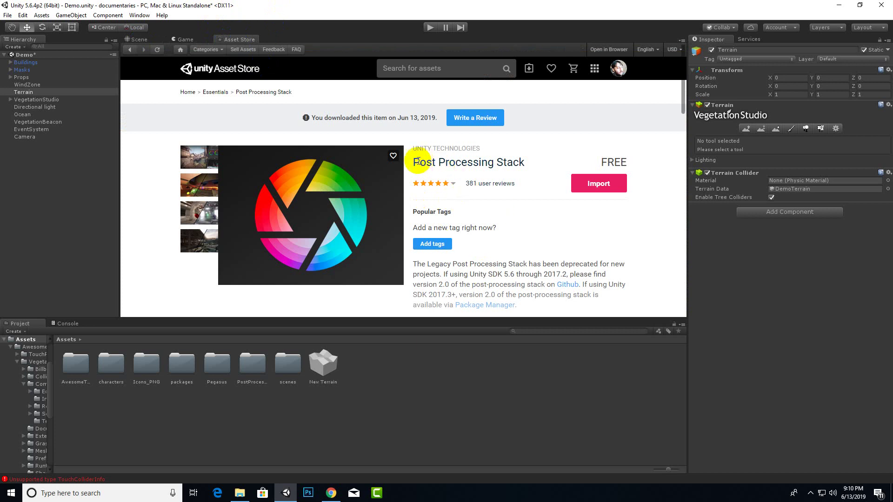
{"action": "left_click_drag", "start_coordinate": [419, 162], "coordinate": [524, 162]}
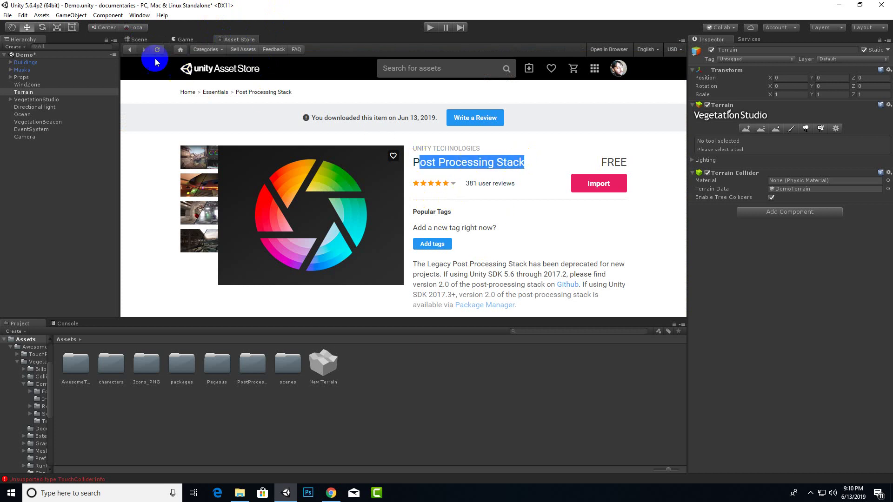
{"action": "left_click", "coordinate": [138, 39]}
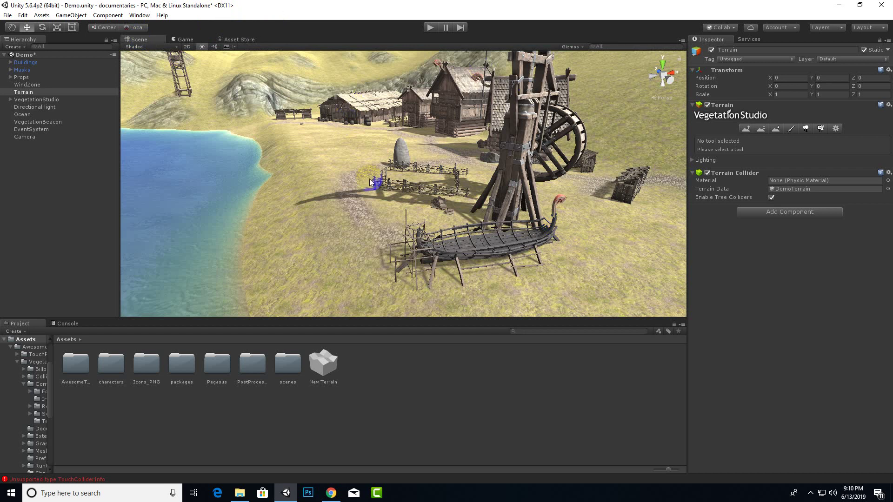
{"action": "middle_click_drag", "start_coordinate": [376, 184], "coordinate": [360, 169]}
{"action": "scroll", "coordinate": [467, 209], "scroll_direction": "up", "scroll_amount": 3}
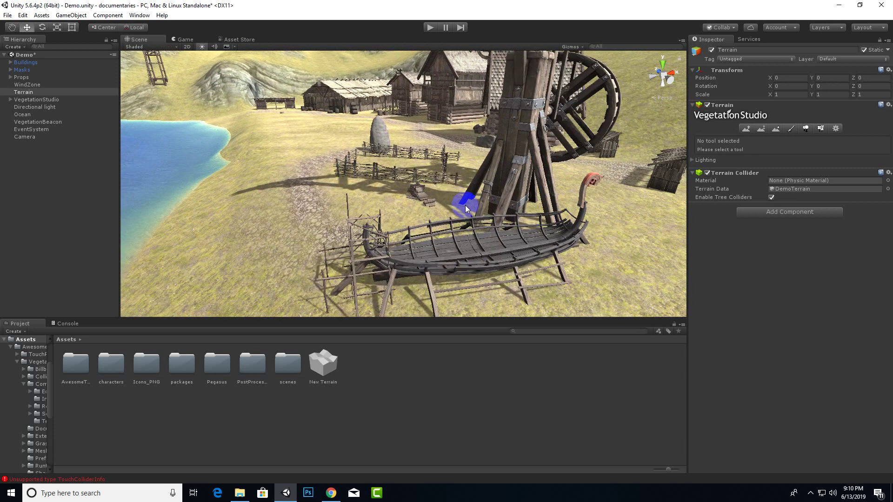
{"action": "scroll", "coordinate": [465, 206], "scroll_direction": "down", "scroll_amount": 3}
{"action": "middle_click_drag", "start_coordinate": [465, 205], "coordinate": [395, 210]}
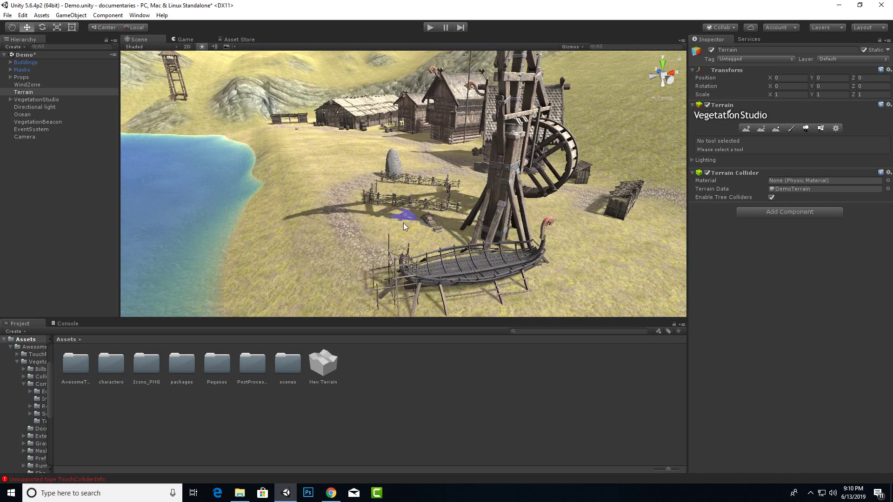
{"action": "right_click_drag", "start_coordinate": [403, 222], "coordinate": [316, 230]}
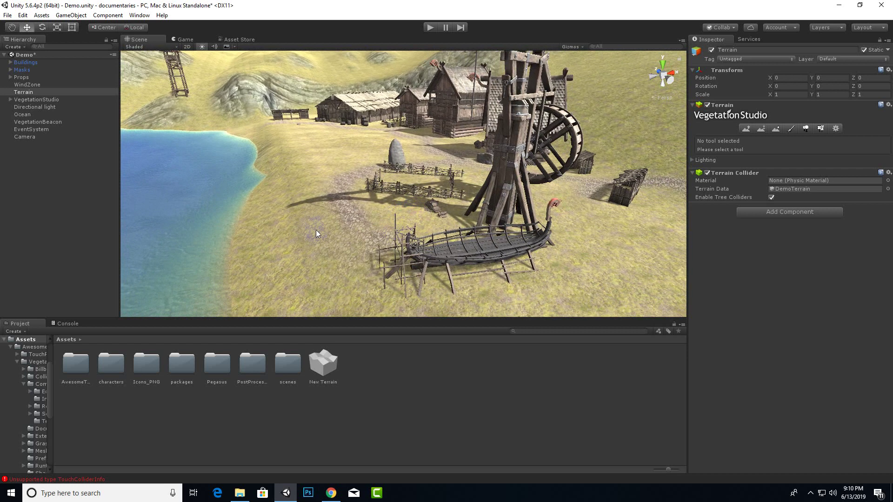
Add a Post-Processing Behaviour component to the Camera object and show the camera's image in the Game view.
{"action": "left_click", "coordinate": [28, 138]}
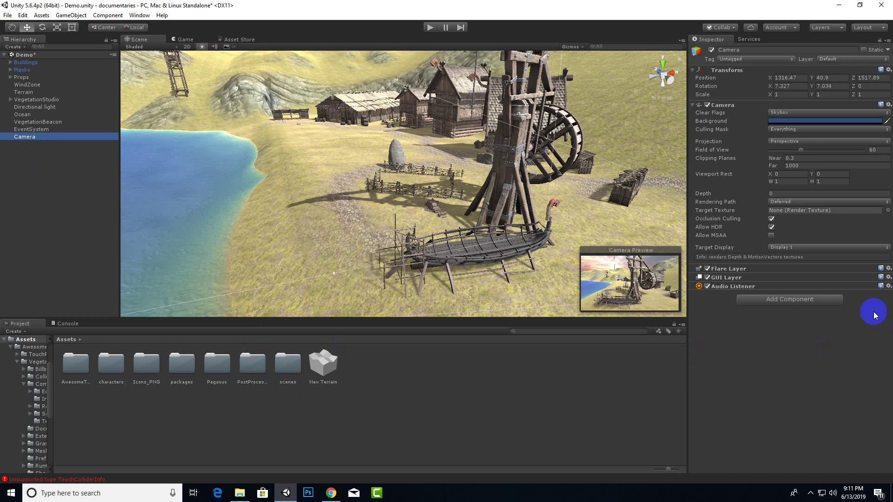
{"action": "left_click", "coordinate": [821, 300]}
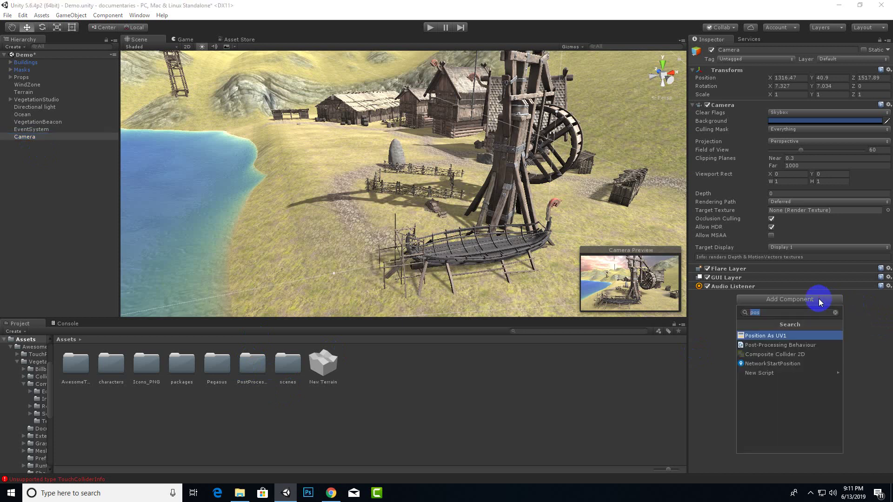
{"action": "left_click", "coordinate": [796, 345]}
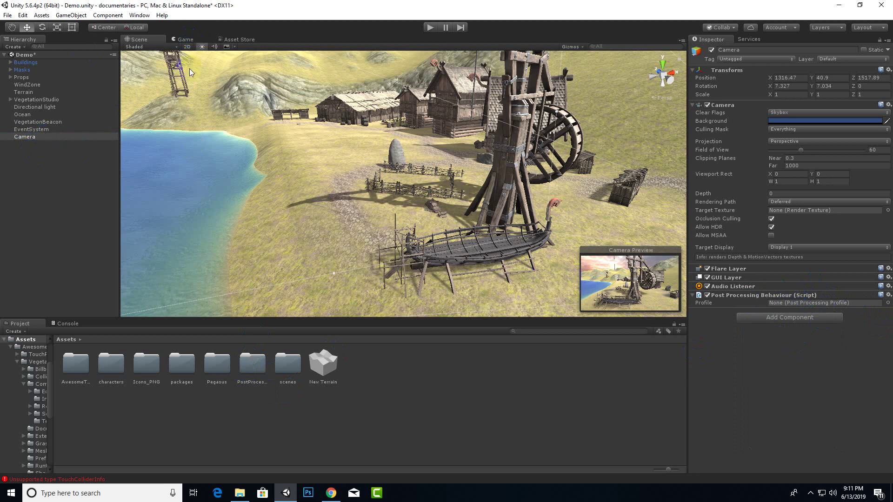
{"action": "left_click", "coordinate": [184, 42]}
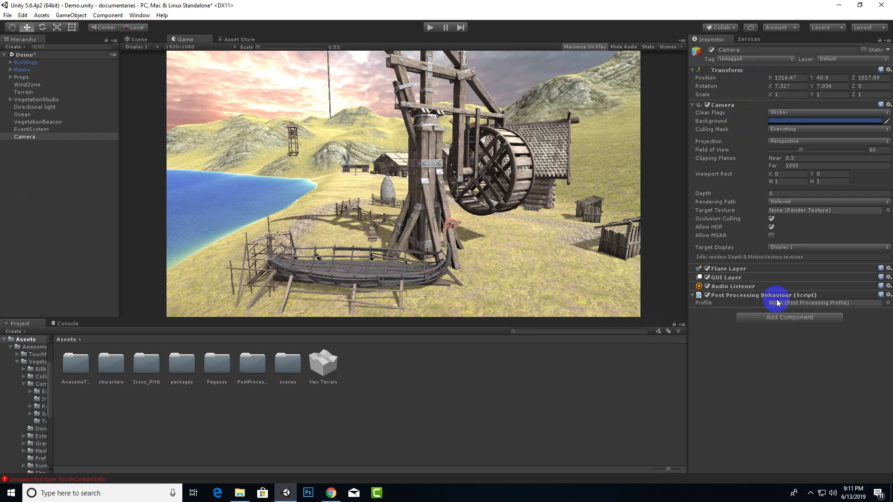
Create a Post-Processing Profile in the Assets folder and name it colorcorrection.
{"action": "right_click", "coordinate": [379, 395]}
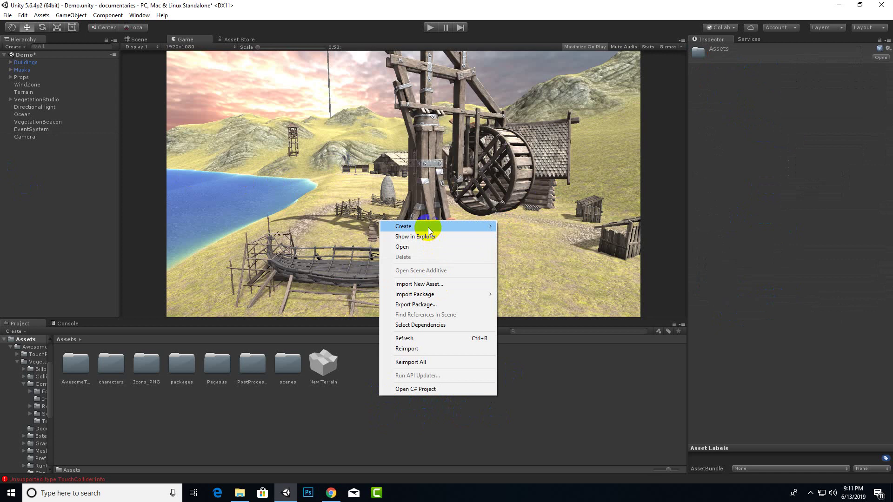
{"action": "mouse_move", "coordinate": [428, 227]}
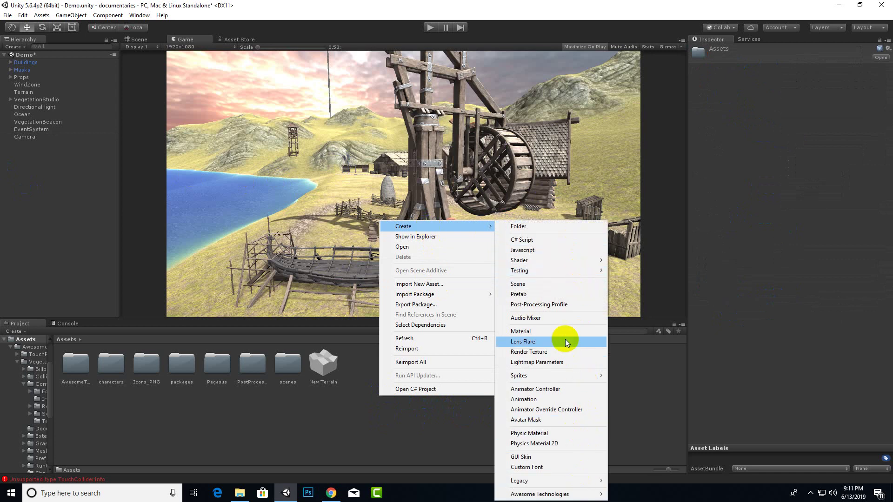
{"action": "left_click", "coordinate": [550, 305]}
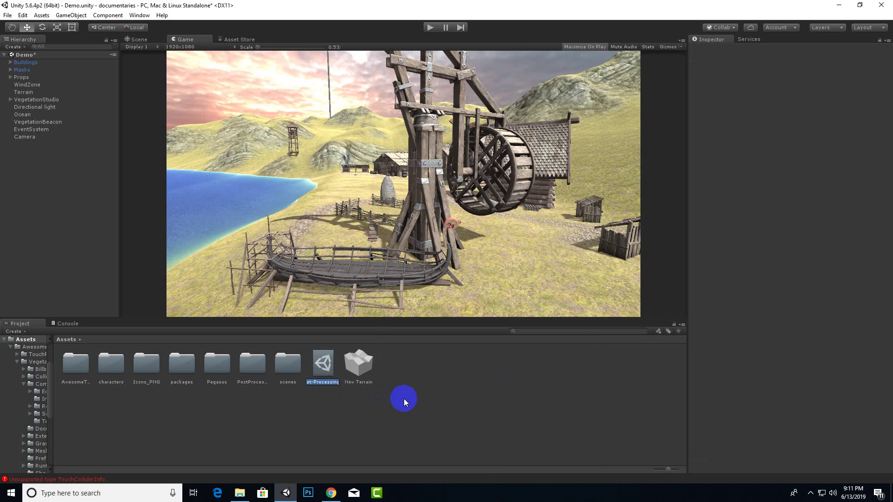
{"action": "type", "text": "colorcorrection"}
{"action": "key", "text": "Return"}
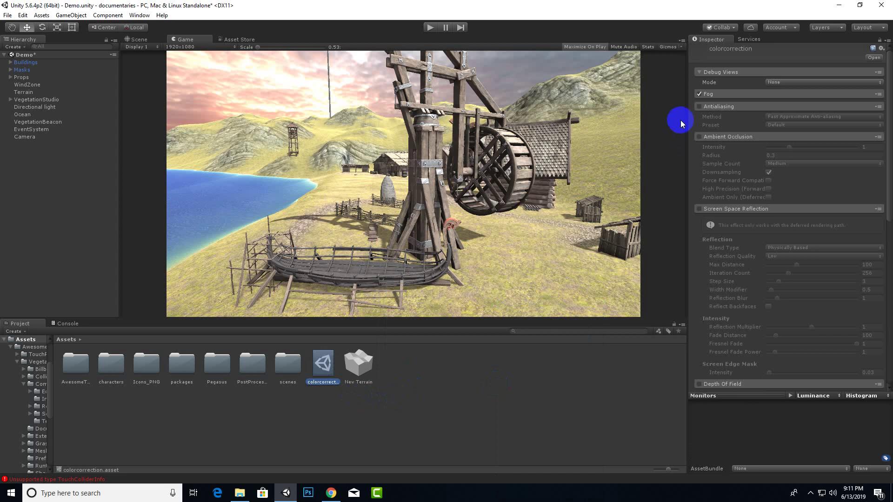
Collapse the profile's Ambient Occlusion, Antialiasing, Screen Space Reflection, Depth Of Field, Motion Blur and Eye Adaptation sections.
{"action": "left_click", "coordinate": [878, 137]}
{"action": "left_click", "coordinate": [785, 136]}
{"action": "left_click", "coordinate": [785, 137]}
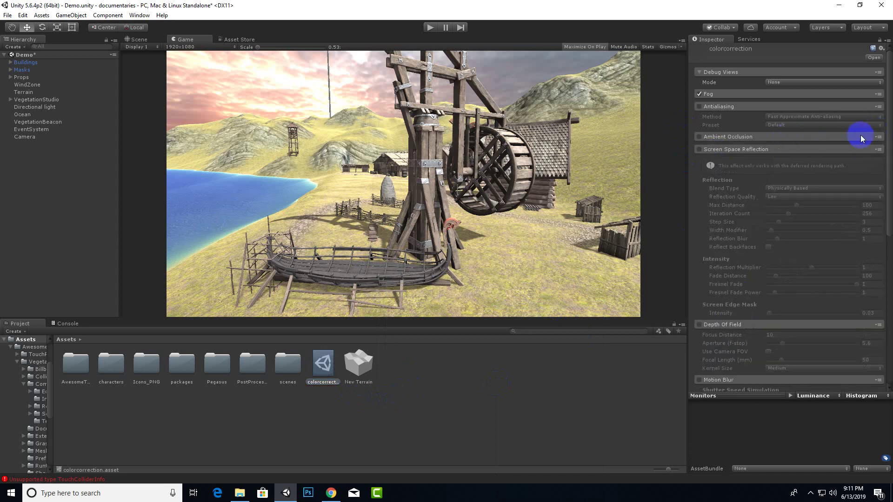
{"action": "left_click", "coordinate": [879, 107]}
{"action": "left_click", "coordinate": [872, 113]}
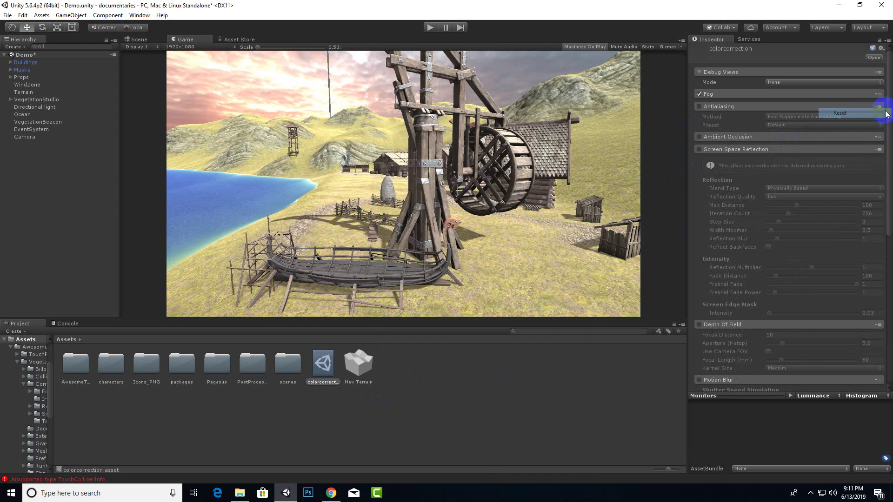
{"action": "left_click", "coordinate": [868, 109]}
{"action": "left_click", "coordinate": [806, 135]}
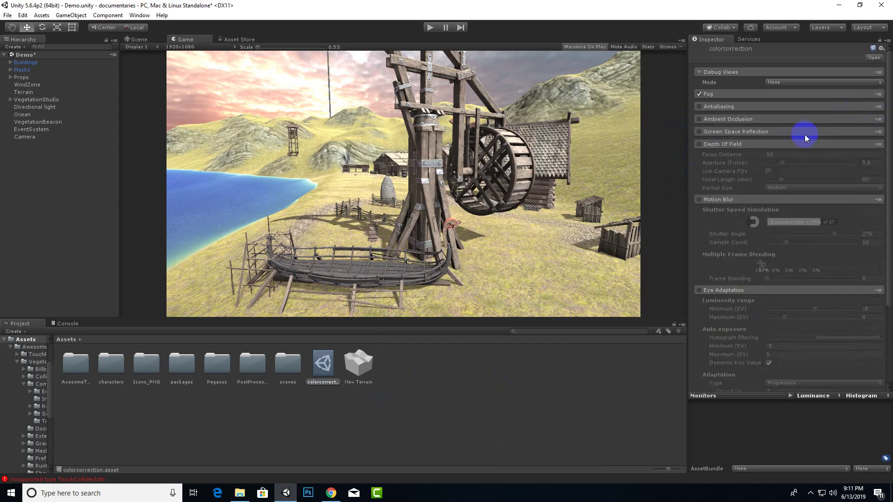
{"action": "left_click", "coordinate": [776, 145]}
{"action": "left_click", "coordinate": [748, 157]}
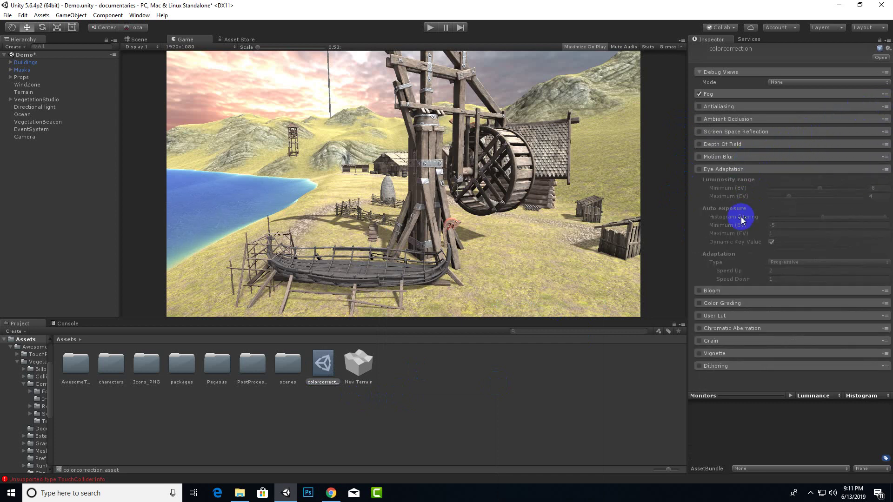
{"action": "left_click", "coordinate": [746, 169]}
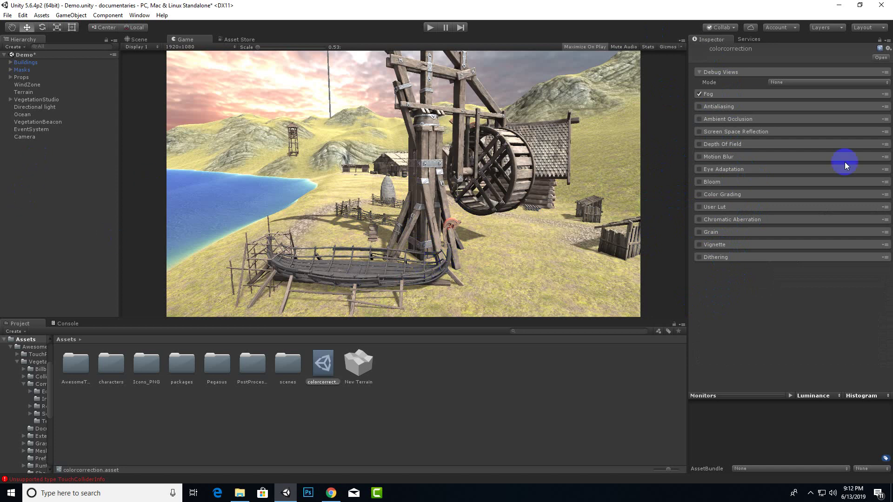
Assign the colorcorrection profile to the Post Processing Behaviour component of the Camera object.
{"action": "left_click", "coordinate": [17, 136]}
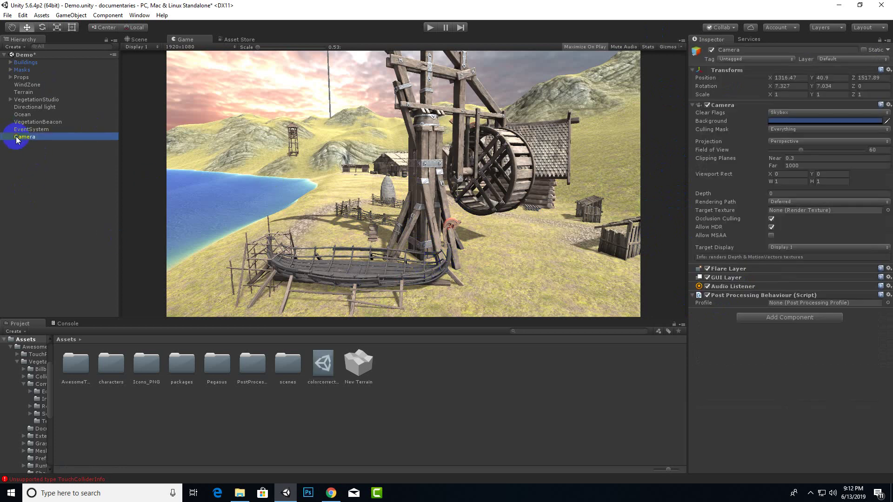
{"action": "left_click_drag", "start_coordinate": [321, 365], "coordinate": [784, 303]}
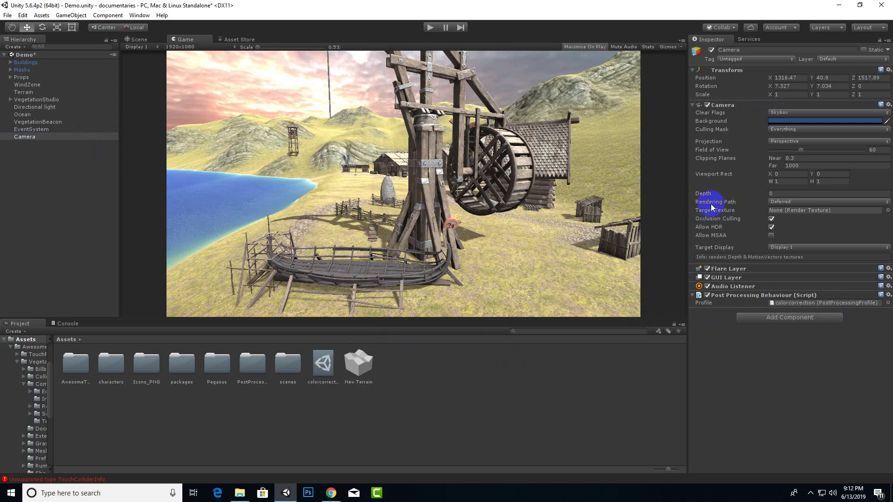
Check that the Camera component uses the Deferred rendering path and has Allow HDR enabled.
{"action": "left_click", "coordinate": [793, 201]}
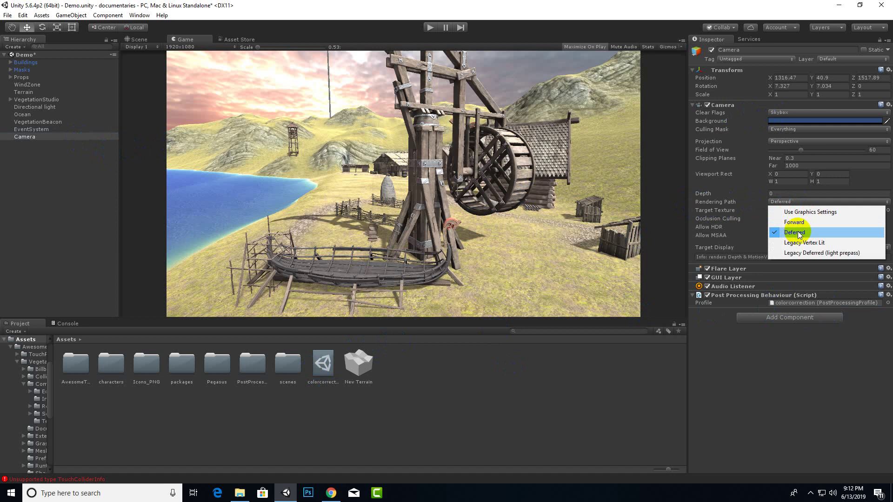
{"action": "left_click", "coordinate": [805, 354]}
{"action": "left_click", "coordinate": [793, 202]}
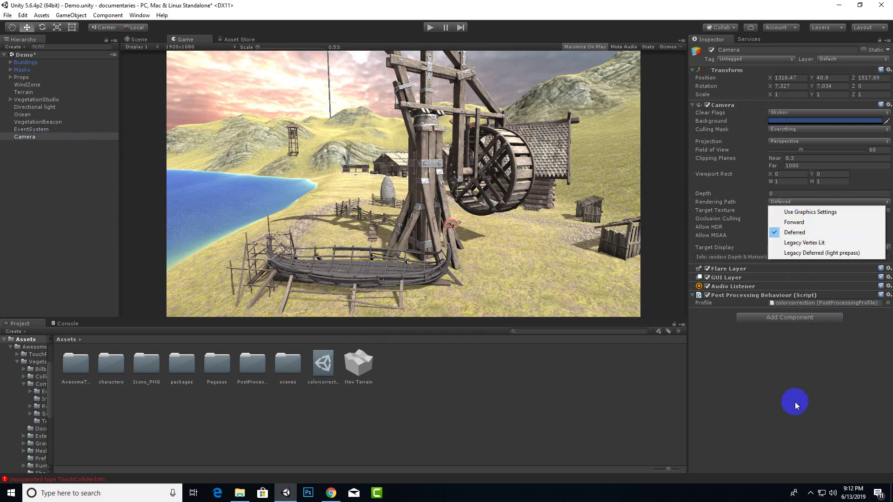
{"action": "left_click", "coordinate": [793, 400]}
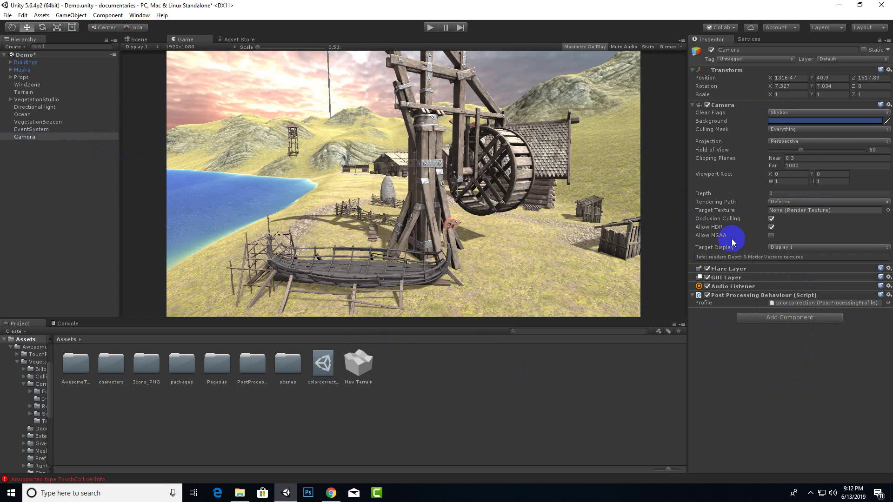
{"action": "left_click", "coordinate": [772, 228]}
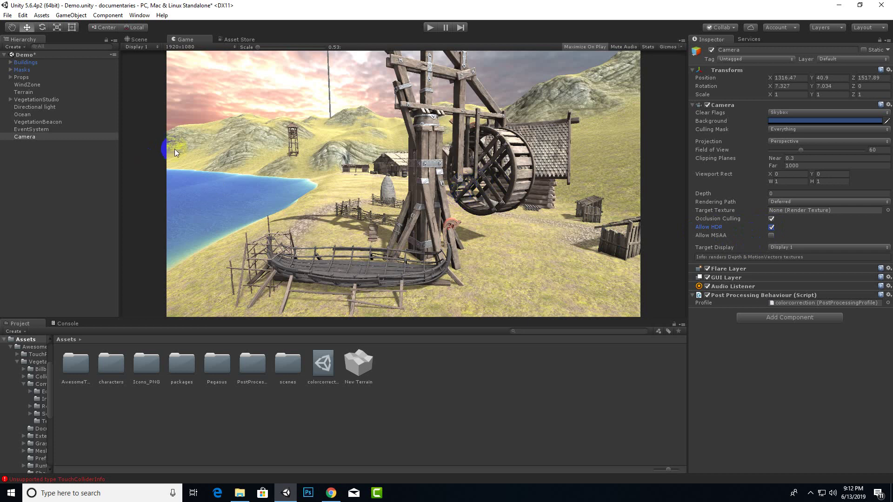
Set Anti Aliasing to Disabled for the Fantastic level in the project's Quality settings.
{"action": "left_click", "coordinate": [22, 15]}
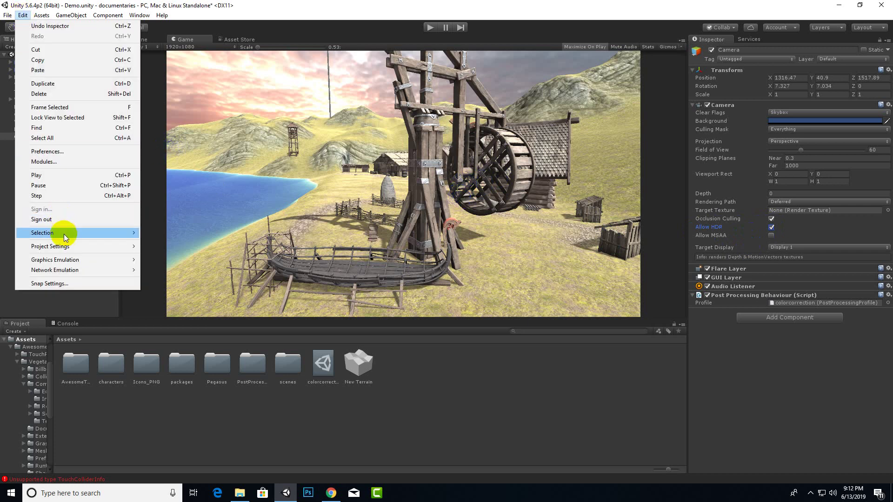
{"action": "mouse_move", "coordinate": [88, 250]}
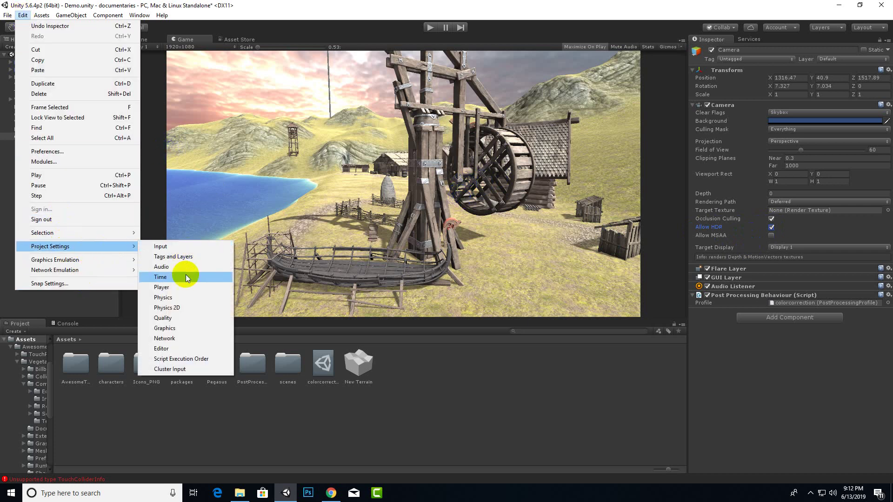
{"action": "left_click", "coordinate": [185, 319]}
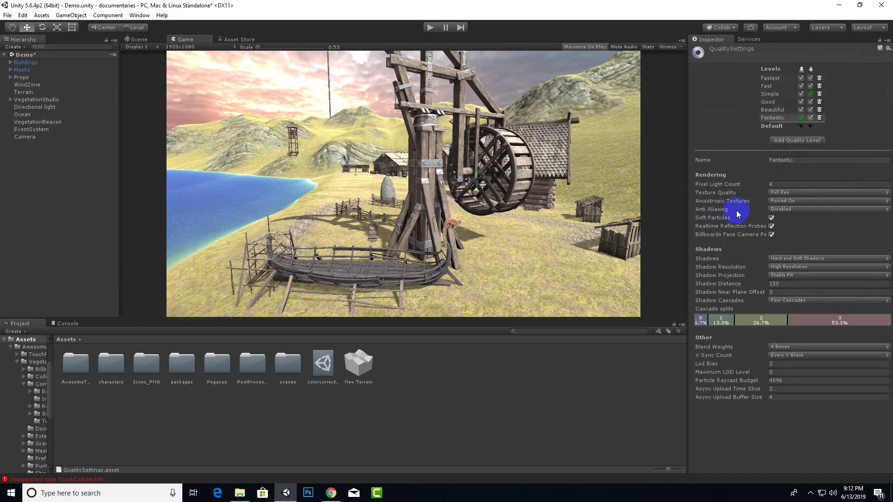
{"action": "left_click", "coordinate": [774, 210]}
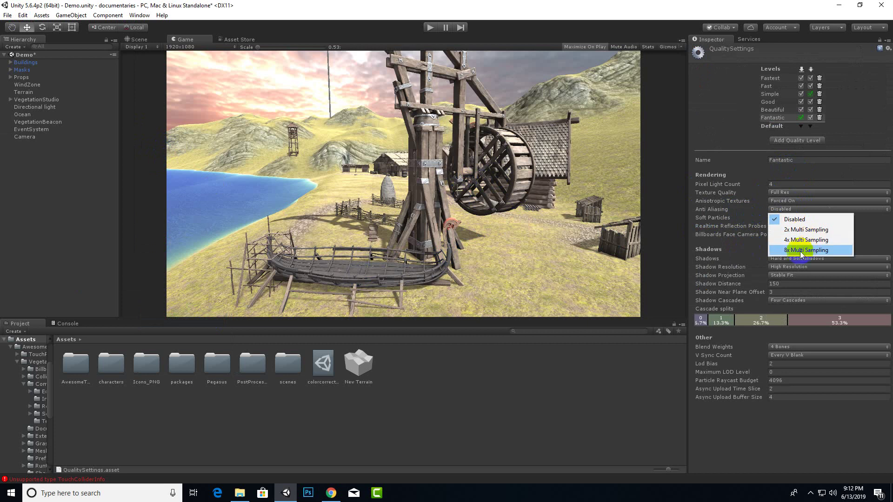
{"action": "left_click", "coordinate": [807, 222]}
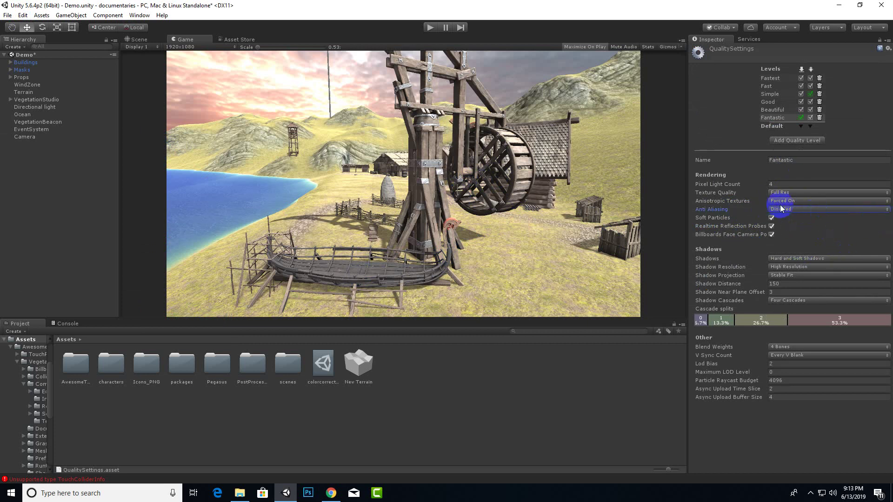
Enable Antialiasing in the colorcorrection profile and expand its settings.
{"action": "left_click", "coordinate": [393, 235]}
{"action": "left_click", "coordinate": [328, 374]}
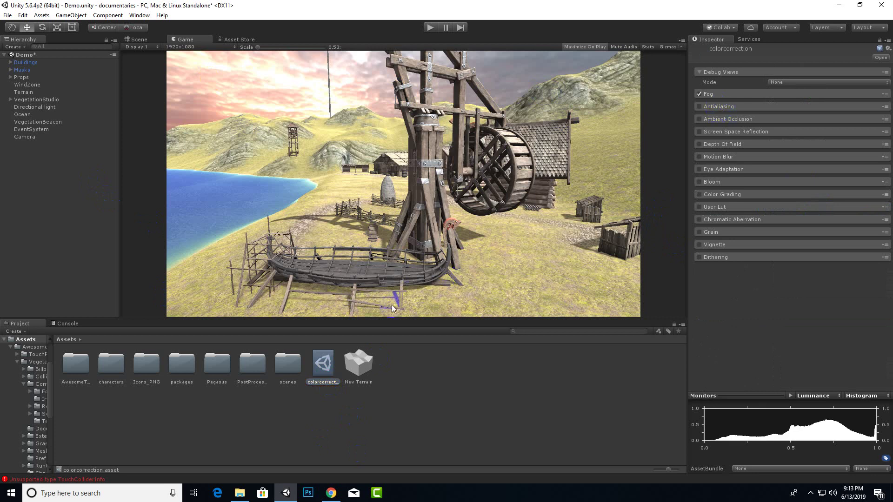
{"action": "scroll", "coordinate": [476, 253], "scroll_direction": "up", "scroll_amount": 5}
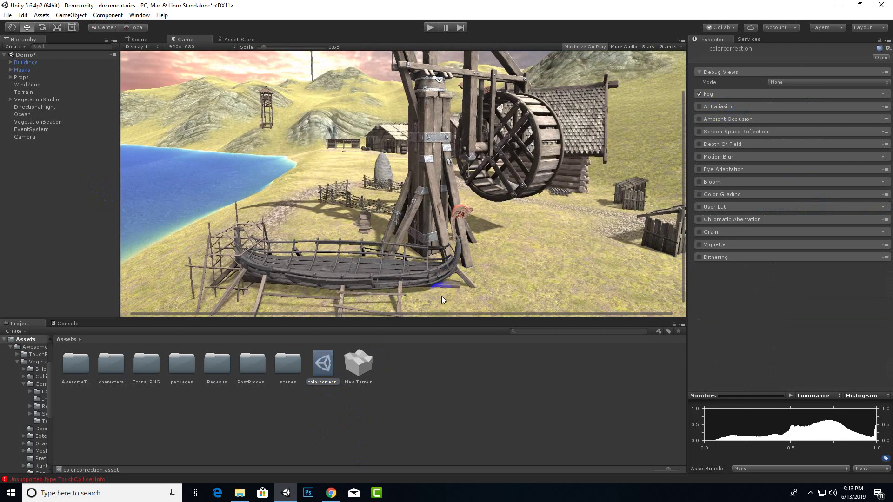
{"action": "scroll", "coordinate": [441, 296], "scroll_direction": "up", "scroll_amount": 10}
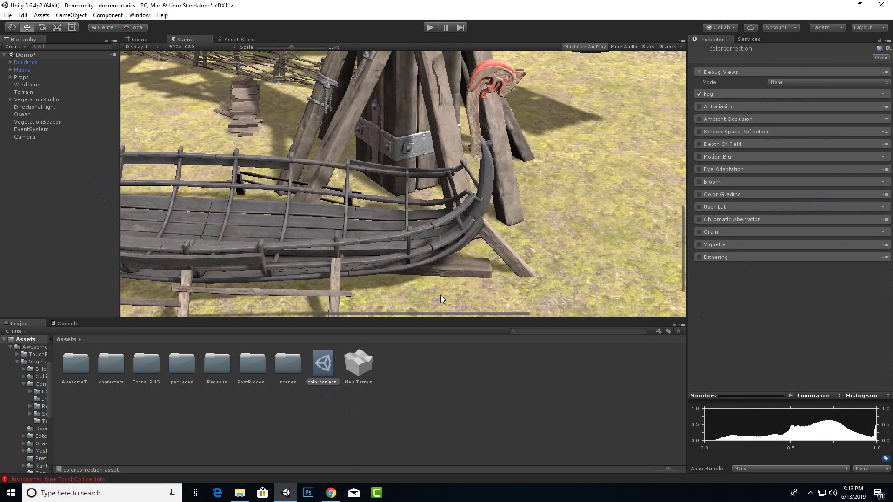
{"action": "scroll", "coordinate": [441, 299], "scroll_direction": "up", "scroll_amount": 6}
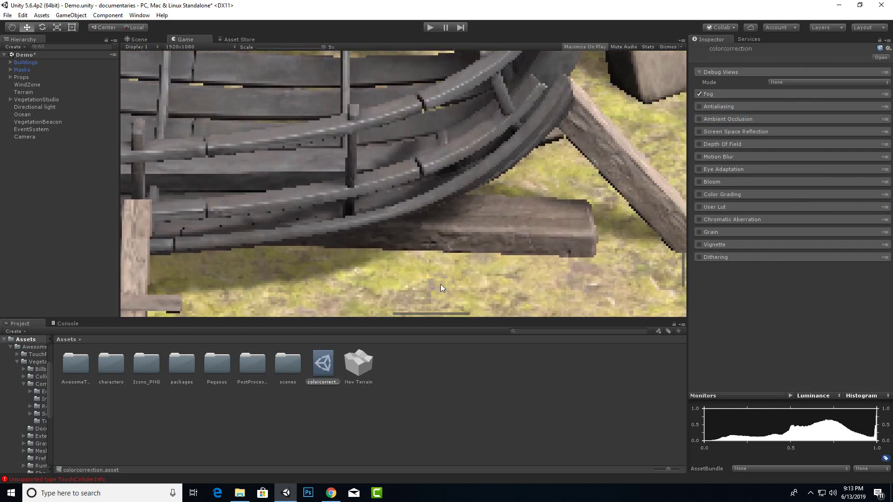
{"action": "middle_click_drag", "start_coordinate": [440, 284], "coordinate": [569, 134]}
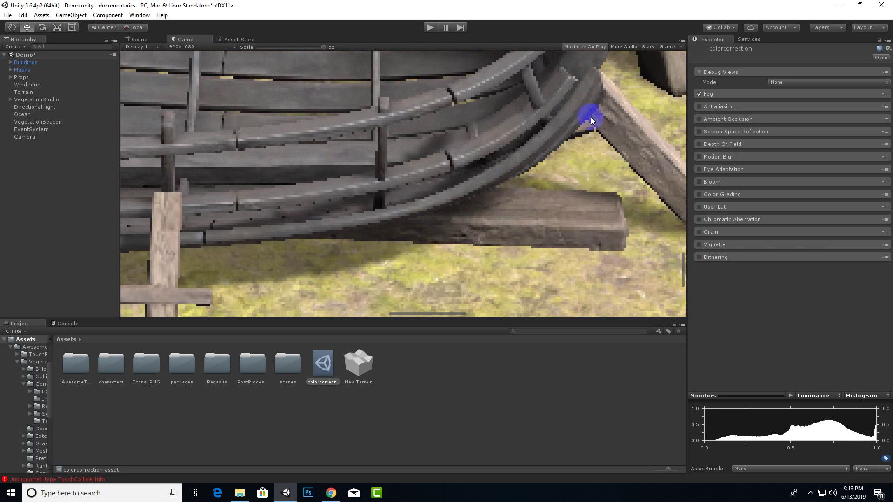
{"action": "scroll", "coordinate": [563, 166], "scroll_direction": "down", "scroll_amount": 2}
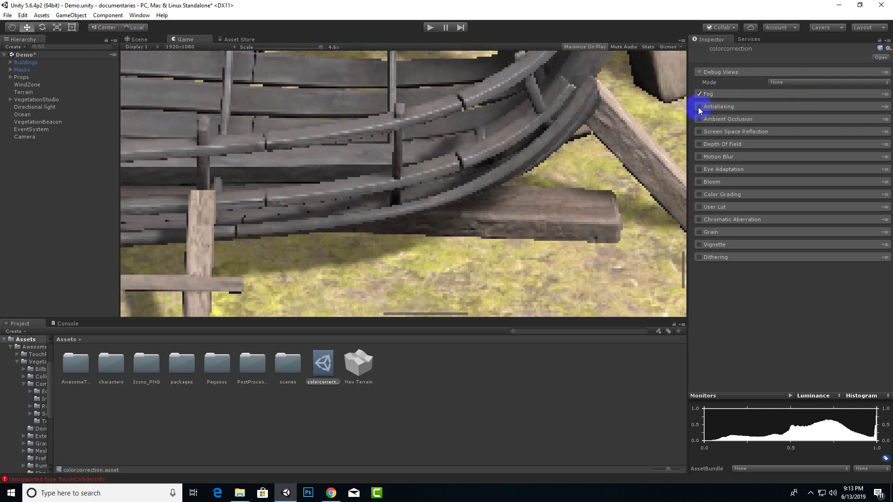
{"action": "left_click", "coordinate": [699, 107]}
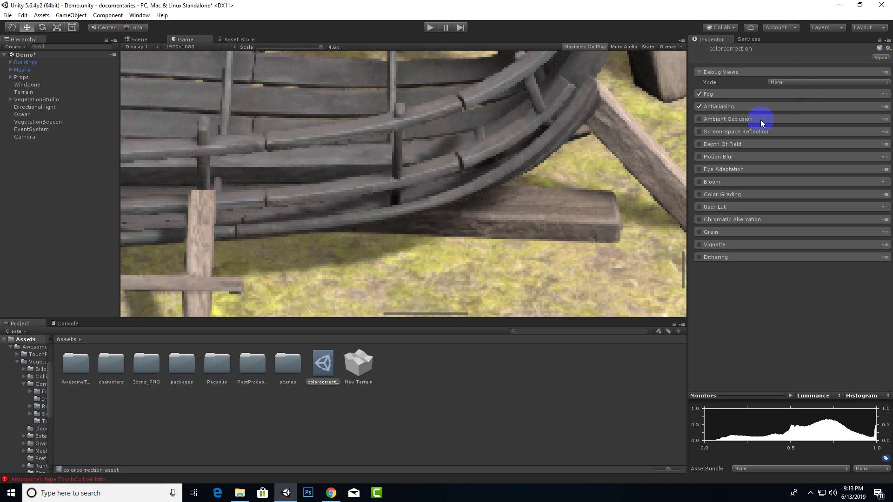
{"action": "left_click", "coordinate": [726, 107]}
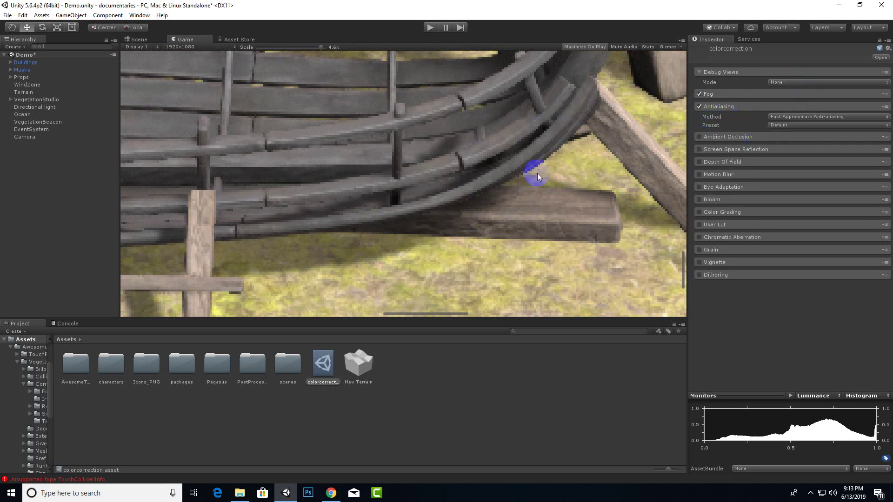
Try Temporal Anti-aliasing as the profile's Antialiasing method and switch back to Fast Approximate Anti-aliasing.
{"action": "scroll", "coordinate": [540, 203], "scroll_direction": "down", "scroll_amount": 8}
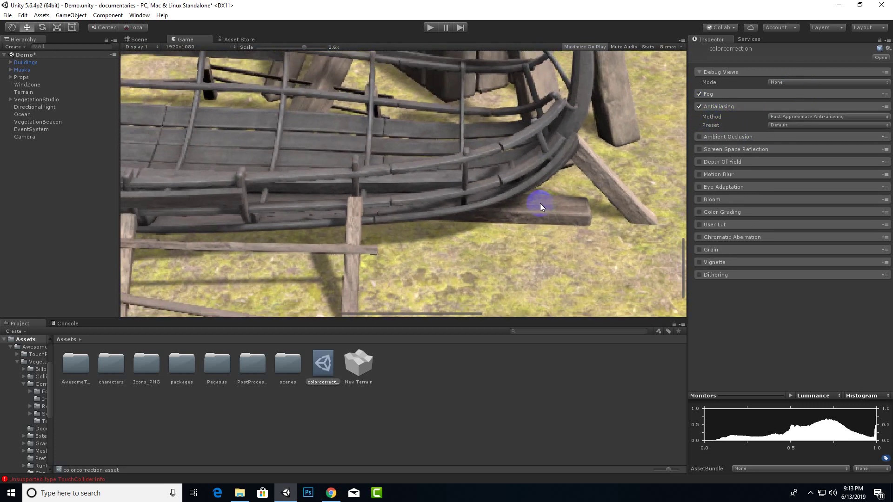
{"action": "scroll", "coordinate": [540, 203], "scroll_direction": "down", "scroll_amount": 8}
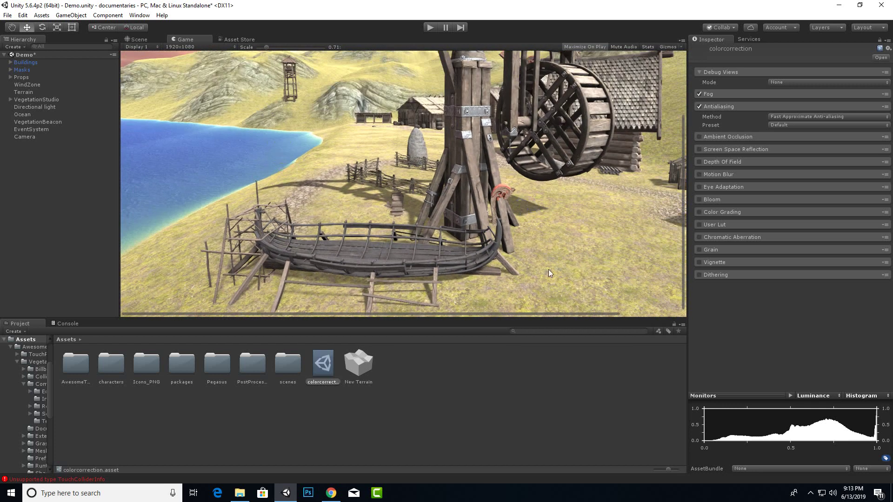
{"action": "scroll", "coordinate": [478, 296], "scroll_direction": "up", "scroll_amount": 3}
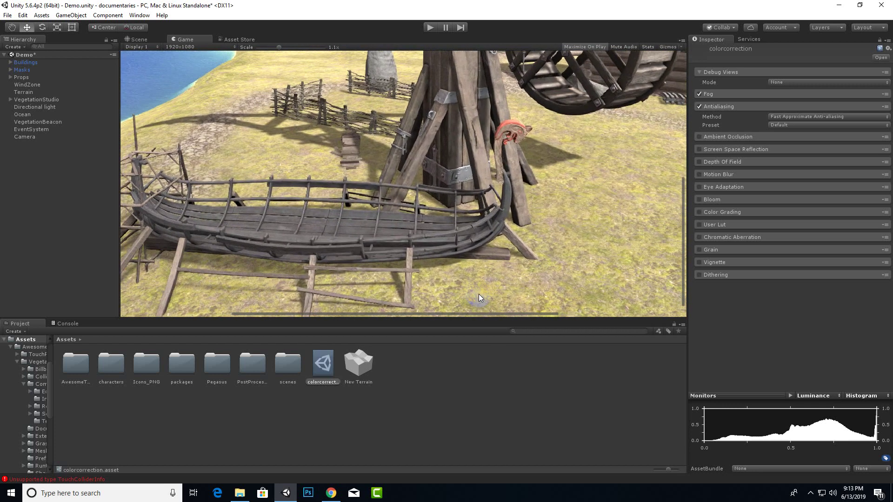
{"action": "scroll", "coordinate": [479, 294], "scroll_direction": "up", "scroll_amount": 1}
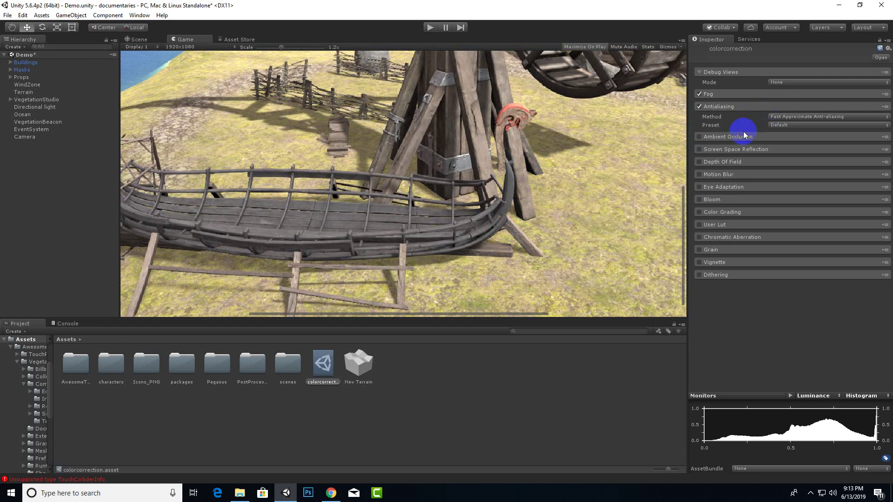
{"action": "left_click", "coordinate": [826, 117]}
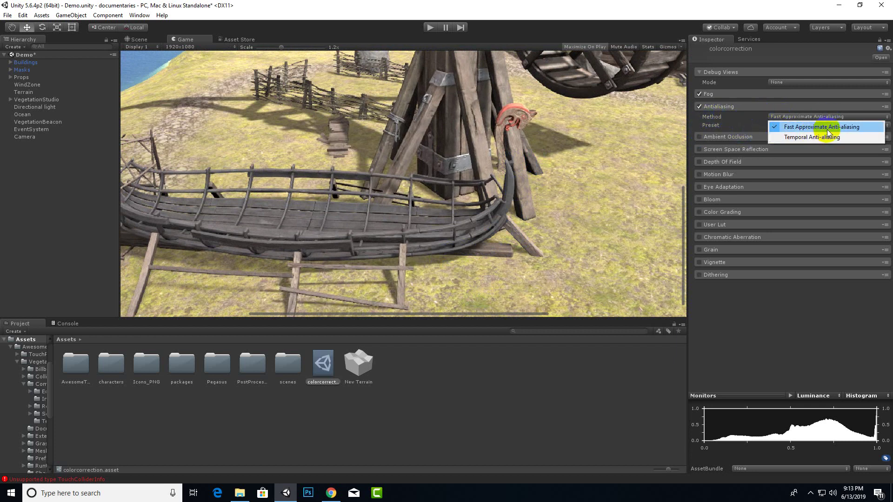
{"action": "left_click", "coordinate": [787, 23]}
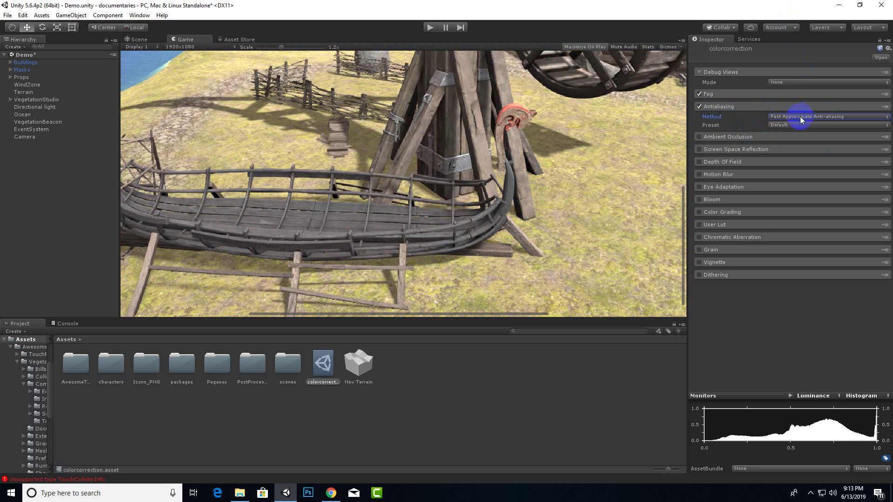
{"action": "left_click", "coordinate": [801, 122]}
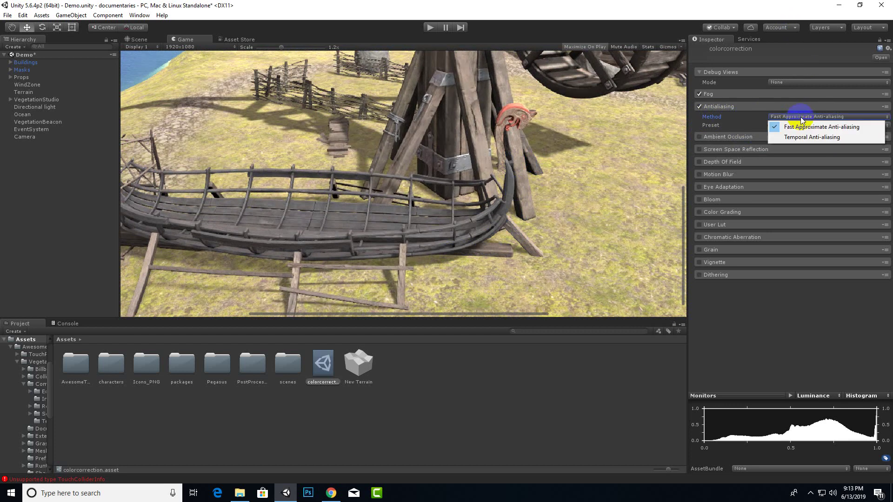
{"action": "left_click", "coordinate": [797, 136]}
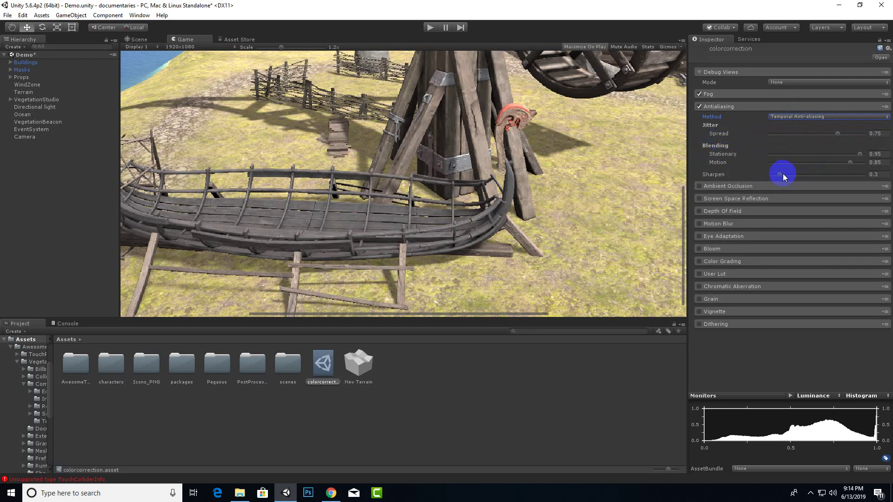
{"action": "left_click", "coordinate": [806, 116]}
{"action": "left_click", "coordinate": [796, 124]}
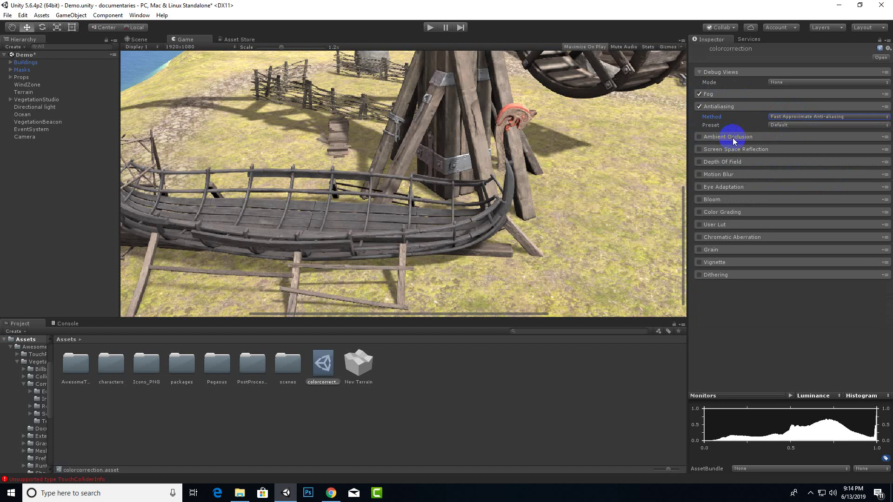
Enable Ambient Occlusion in the colorcorrection profile.
{"action": "scroll", "coordinate": [479, 251], "scroll_direction": "down", "scroll_amount": 4}
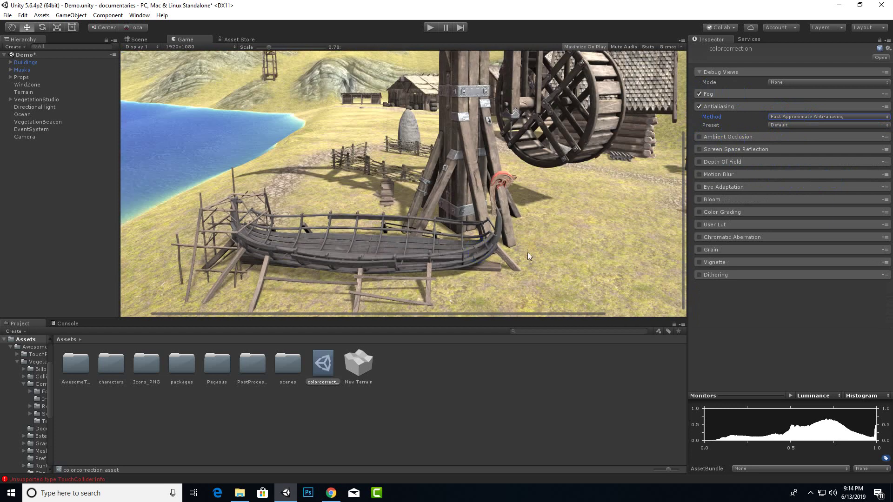
{"action": "scroll", "coordinate": [510, 233], "scroll_direction": "up", "scroll_amount": 8}
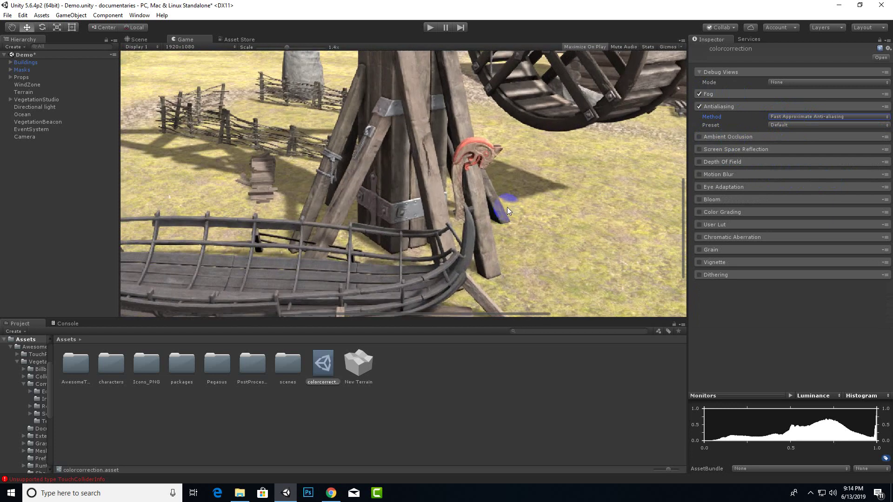
{"action": "scroll", "coordinate": [524, 195], "scroll_direction": "down", "scroll_amount": 4}
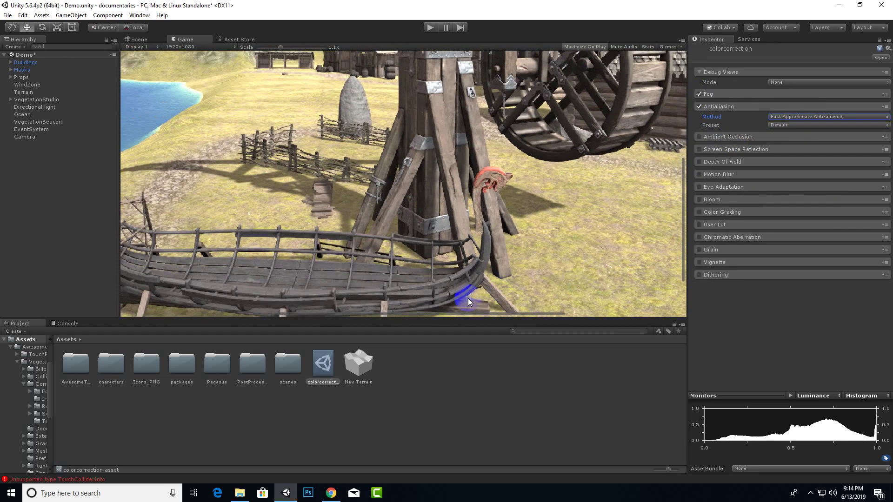
{"action": "scroll", "coordinate": [467, 296], "scroll_direction": "up", "scroll_amount": 3}
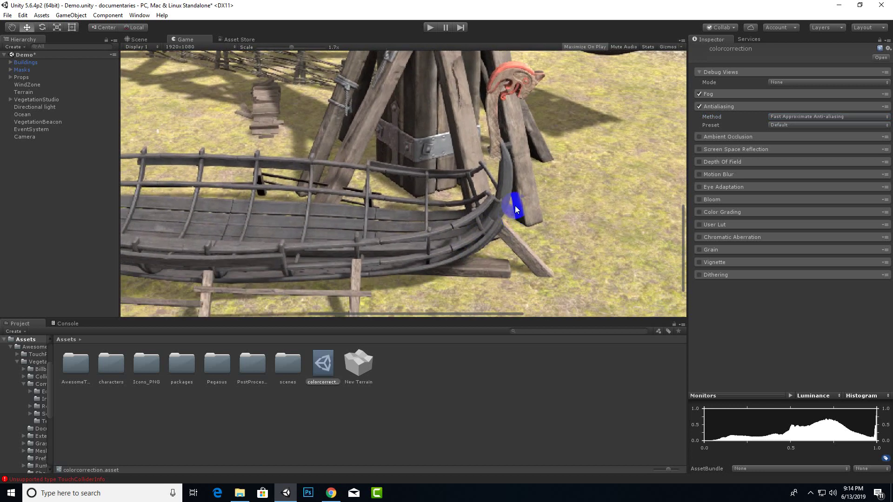
{"action": "scroll", "coordinate": [447, 260], "scroll_direction": "up", "scroll_amount": 5}
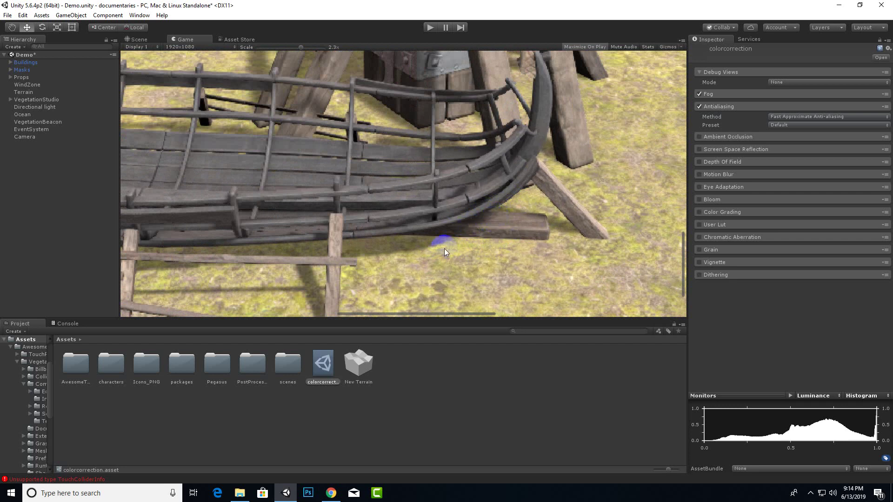
{"action": "scroll", "coordinate": [445, 249], "scroll_direction": "up", "scroll_amount": 3}
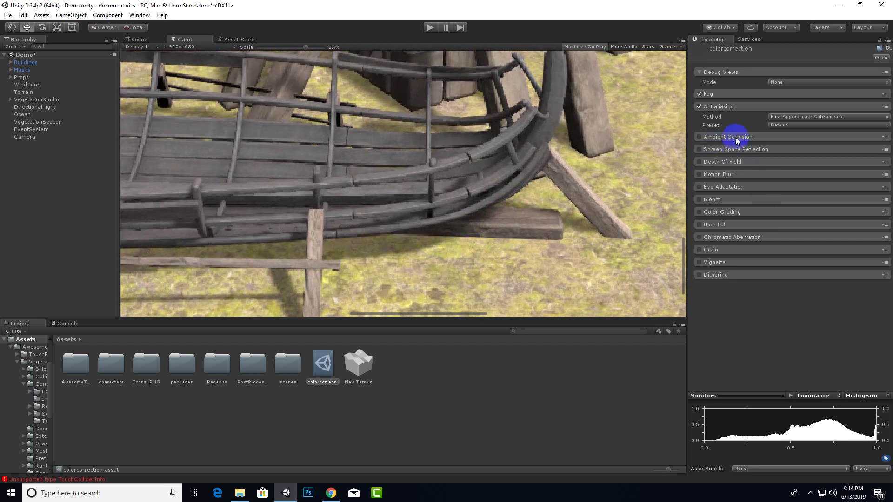
{"action": "left_click", "coordinate": [699, 136]}
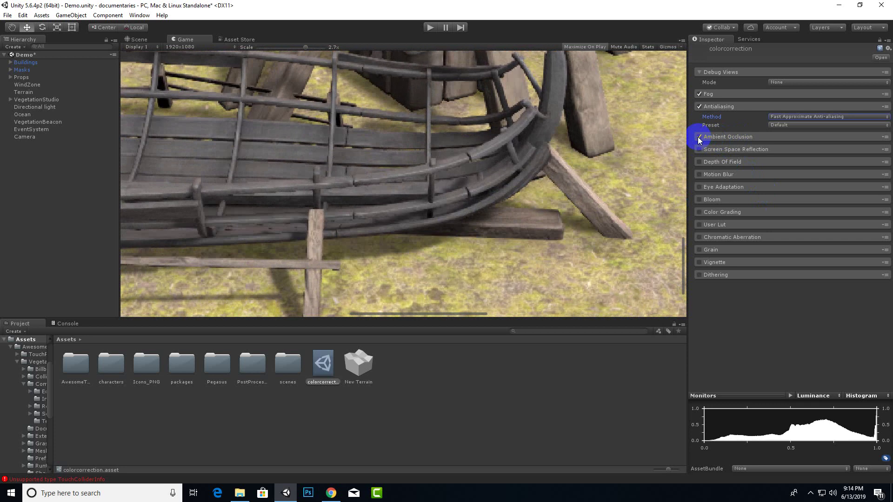
Compare the boat scene with Ambient Occlusion off and on, leaving the effect enabled.
{"action": "scroll", "coordinate": [545, 241], "scroll_direction": "down", "scroll_amount": 4}
{"action": "scroll", "coordinate": [544, 246], "scroll_direction": "down", "scroll_amount": 10}
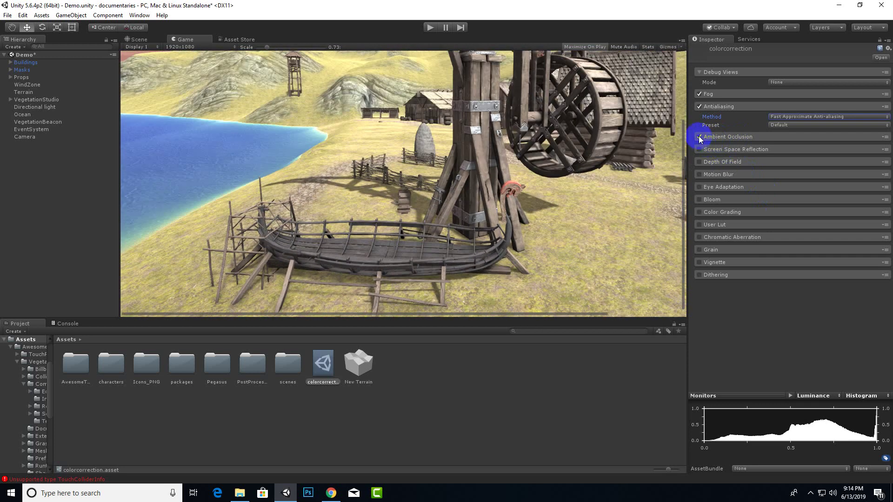
{"action": "left_click", "coordinate": [698, 136]}
{"action": "left_click", "coordinate": [699, 137]}
{"action": "left_click", "coordinate": [699, 136]}
{"action": "left_click", "coordinate": [699, 137]}
{"action": "scroll", "coordinate": [494, 241], "scroll_direction": "up", "scroll_amount": 2}
{"action": "scroll", "coordinate": [501, 265], "scroll_direction": "up", "scroll_amount": 5}
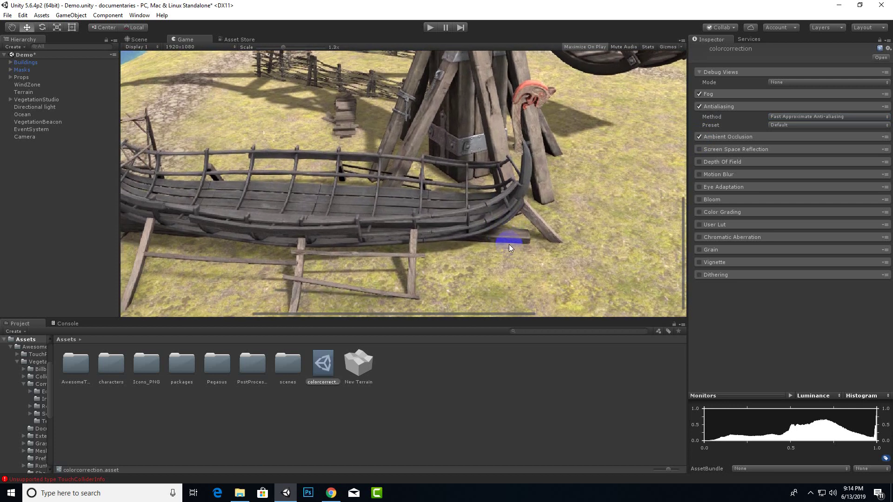
Try an Ambient Occlusion Intensity of 0.86 and Radius of 0.71, and reset the effect's settings to their defaults.
{"action": "left_click", "coordinate": [756, 140]}
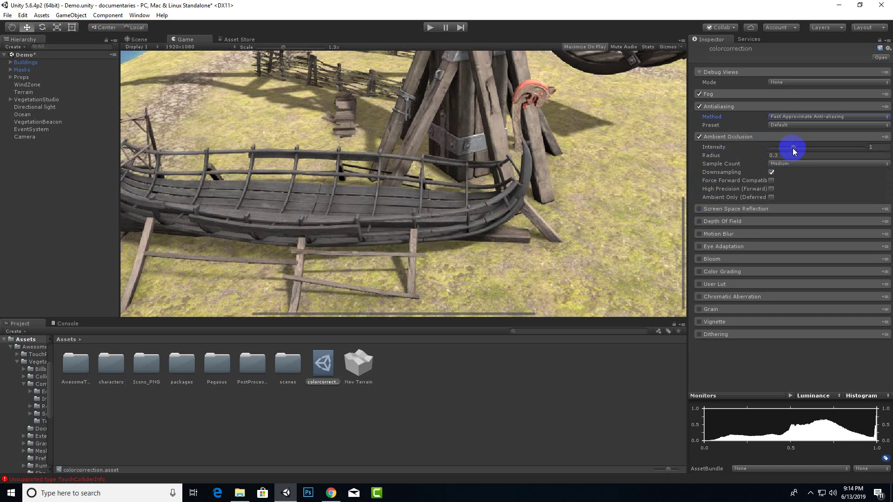
{"action": "mouse_move", "coordinate": [793, 148]}
{"action": "left_mouse_down"}
{"action": "mouse_move", "coordinate": [871, 149]}
{"action": "mouse_move", "coordinate": [792, 149]}
{"action": "left_mouse_up"}
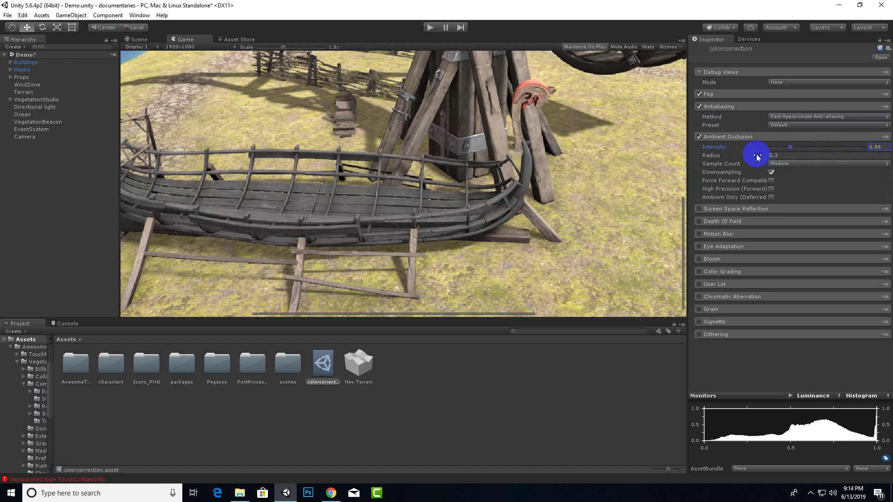
{"action": "mouse_move", "coordinate": [758, 155]}
{"action": "left_mouse_down"}
{"action": "mouse_move", "coordinate": [862, 156]}
{"action": "mouse_move", "coordinate": [749, 156]}
{"action": "left_mouse_up"}
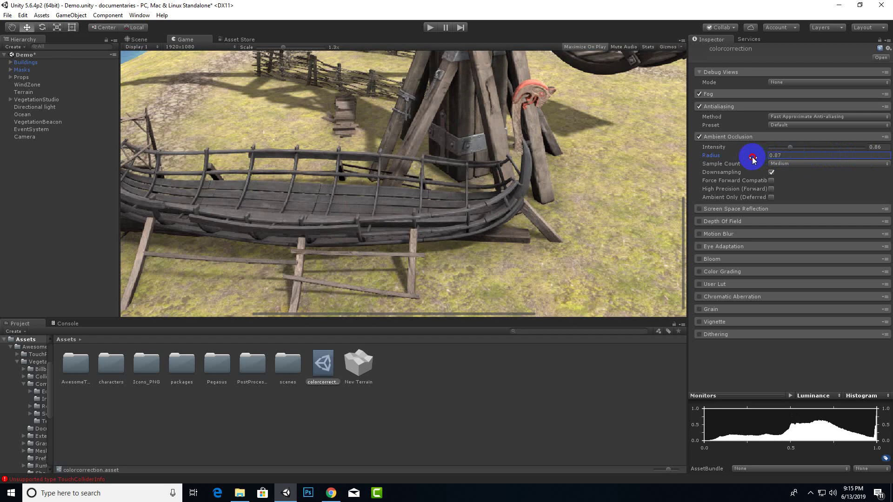
{"action": "scroll", "coordinate": [557, 212], "scroll_direction": "down", "scroll_amount": 3}
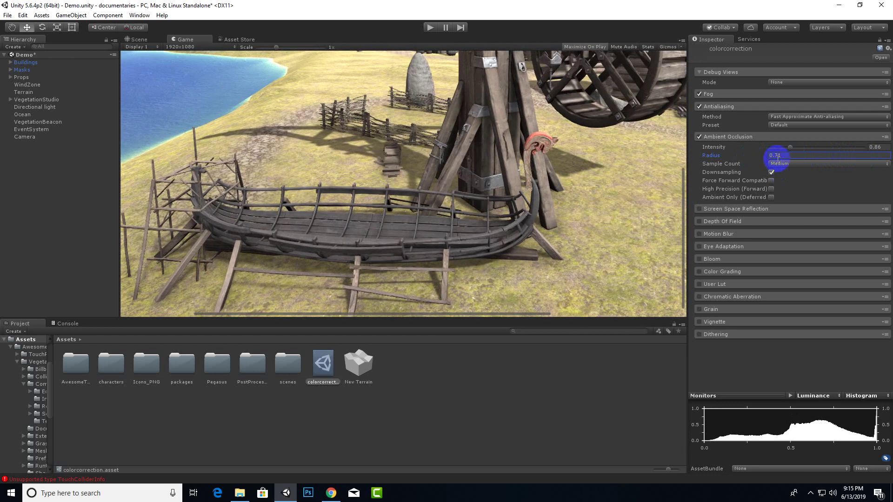
{"action": "left_click", "coordinate": [885, 138]}
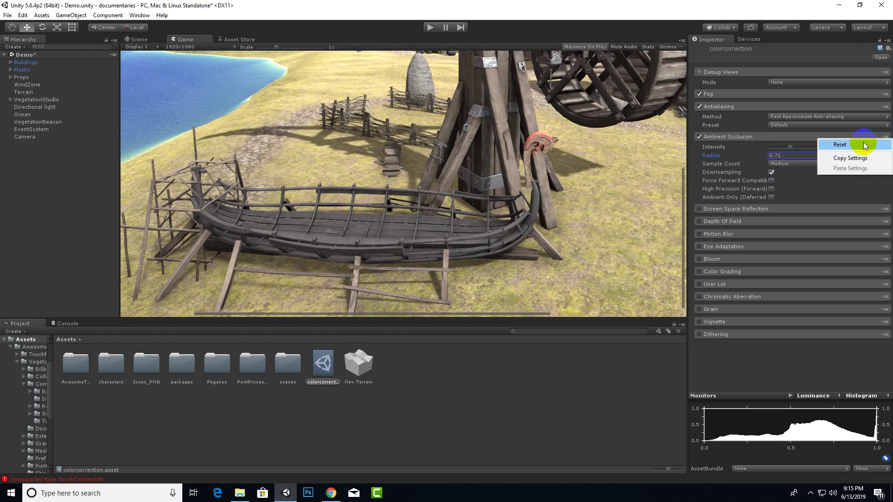
{"action": "left_click", "coordinate": [863, 142]}
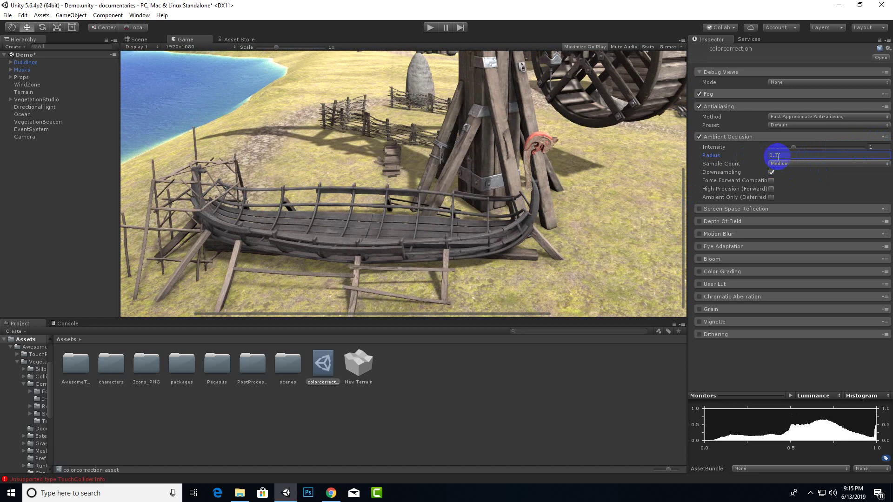
Test Ambient Occlusion's Ambient Only (Deferred) option, and collapse the Ambient Occlusion and Antialiasing settings.
{"action": "left_click", "coordinate": [825, 164]}
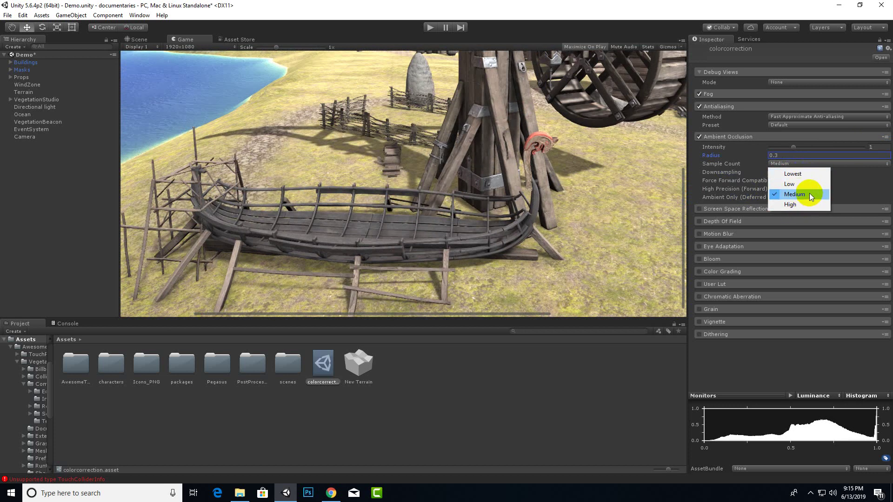
{"action": "left_click", "coordinate": [865, 182]}
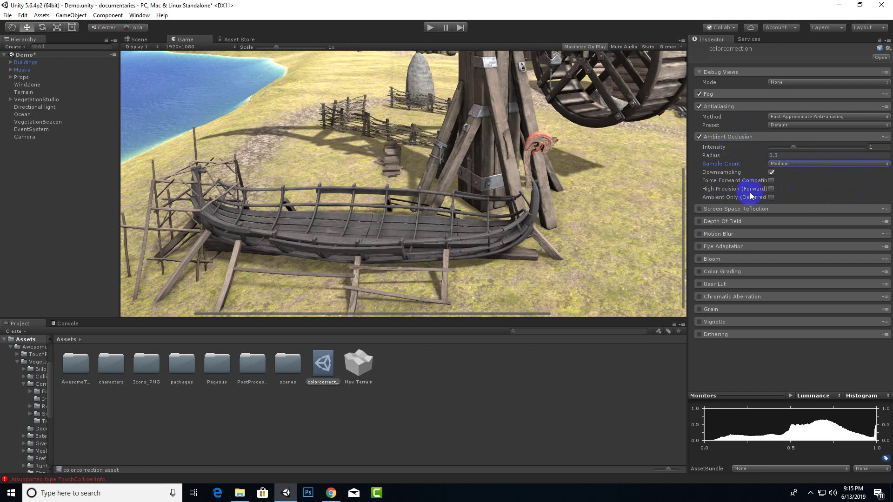
{"action": "left_click", "coordinate": [771, 197]}
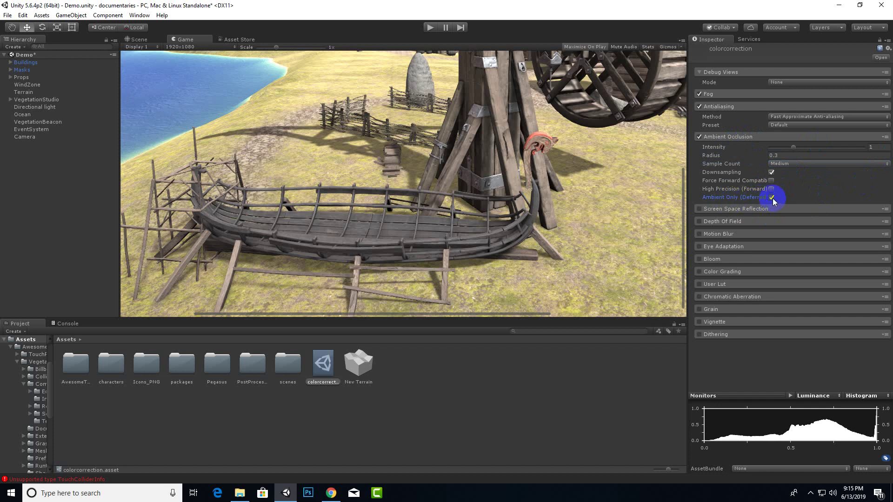
{"action": "left_click", "coordinate": [772, 197]}
{"action": "left_click", "coordinate": [771, 198]}
{"action": "left_click", "coordinate": [746, 136]}
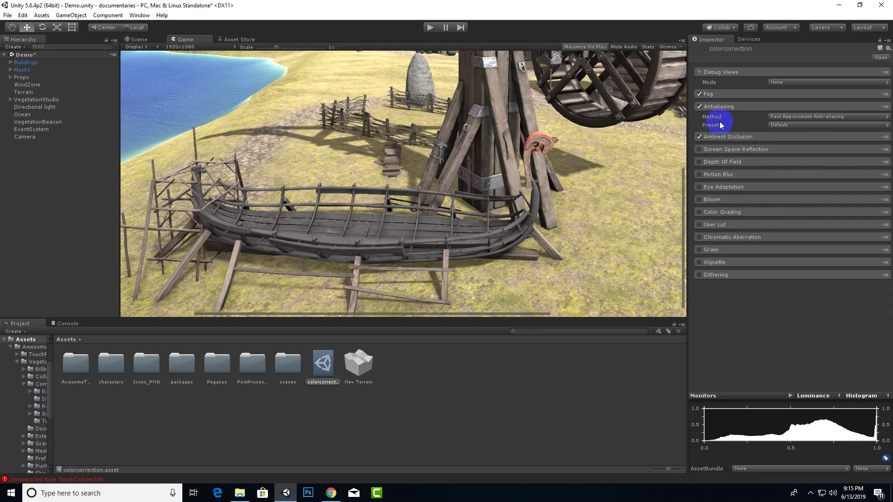
{"action": "left_click", "coordinate": [728, 106]}
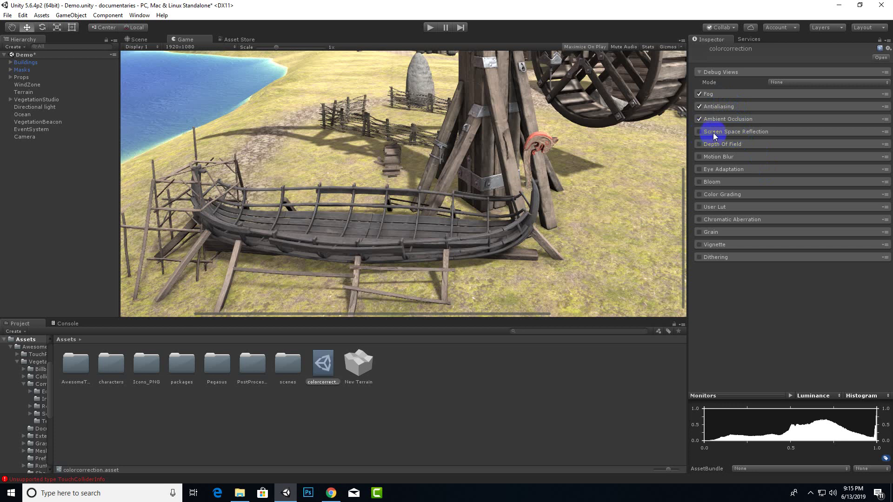
Examine the boat, water and wooden wheel in the Game view from near and far.
{"action": "scroll", "coordinate": [560, 224], "scroll_direction": "down", "scroll_amount": 2}
{"action": "scroll", "coordinate": [538, 257], "scroll_direction": "down", "scroll_amount": 1}
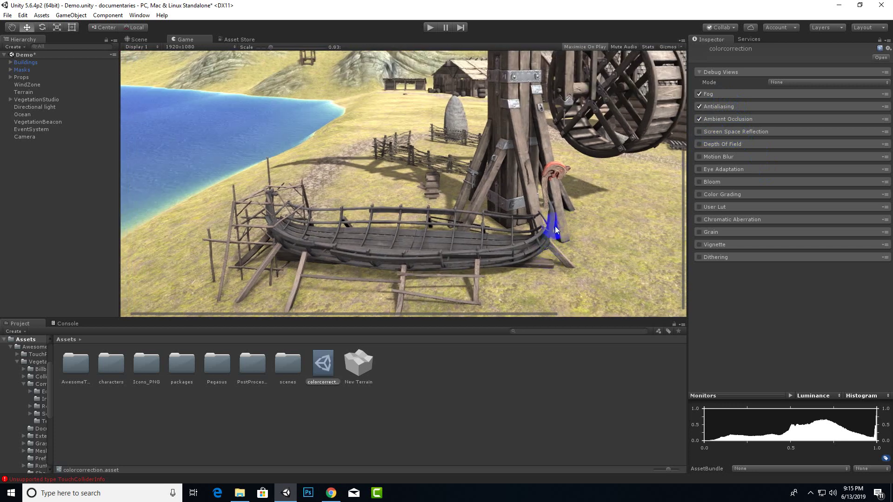
{"action": "scroll", "coordinate": [555, 213], "scroll_direction": "down", "scroll_amount": 1}
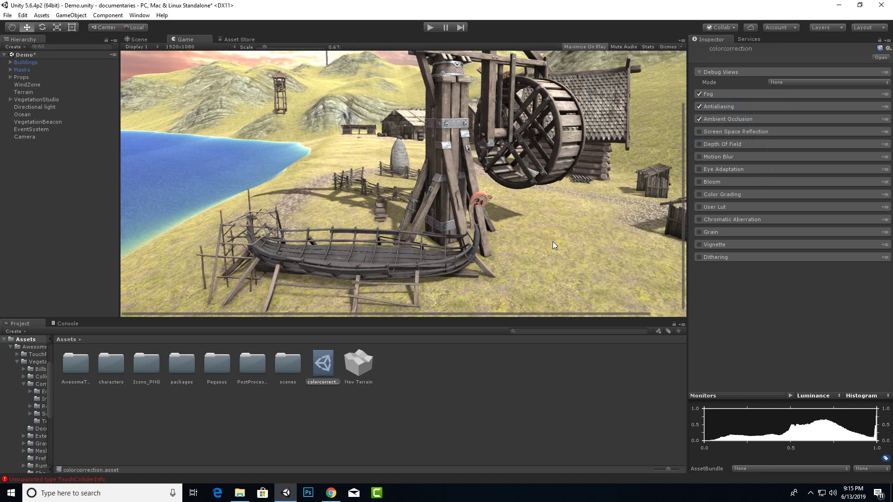
{"action": "scroll", "coordinate": [553, 245], "scroll_direction": "down", "scroll_amount": 2}
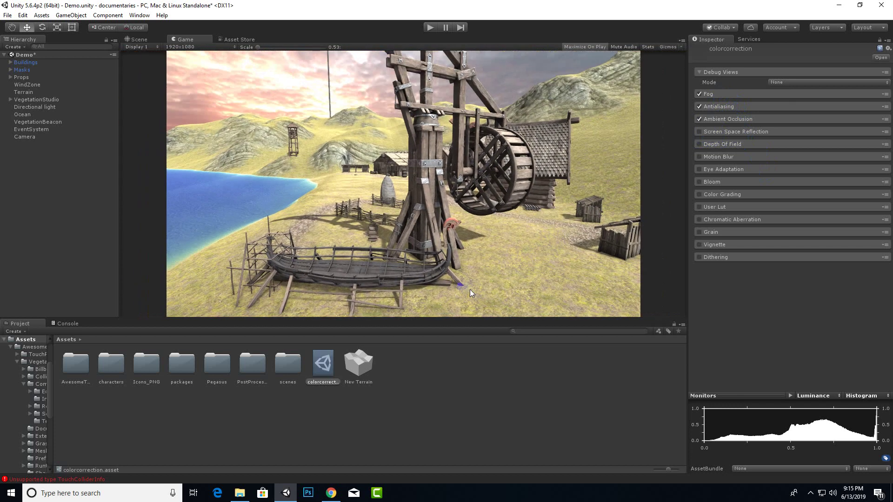
{"action": "scroll", "coordinate": [423, 294], "scroll_direction": "up", "scroll_amount": 3}
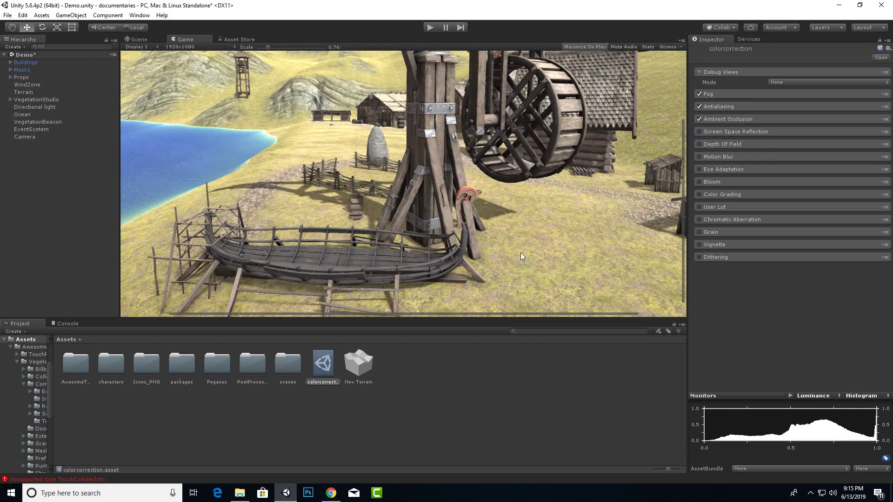
{"action": "scroll", "coordinate": [486, 245], "scroll_direction": "down", "scroll_amount": 3}
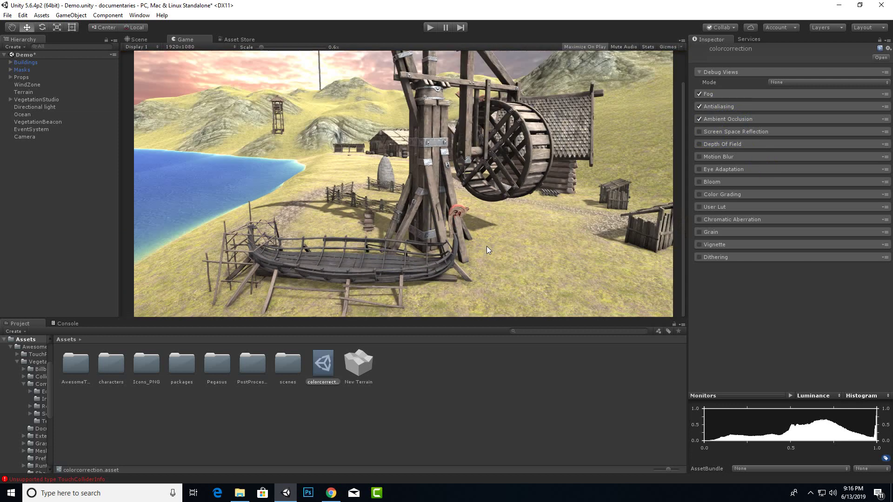
{"action": "scroll", "coordinate": [492, 252], "scroll_direction": "up", "scroll_amount": 3}
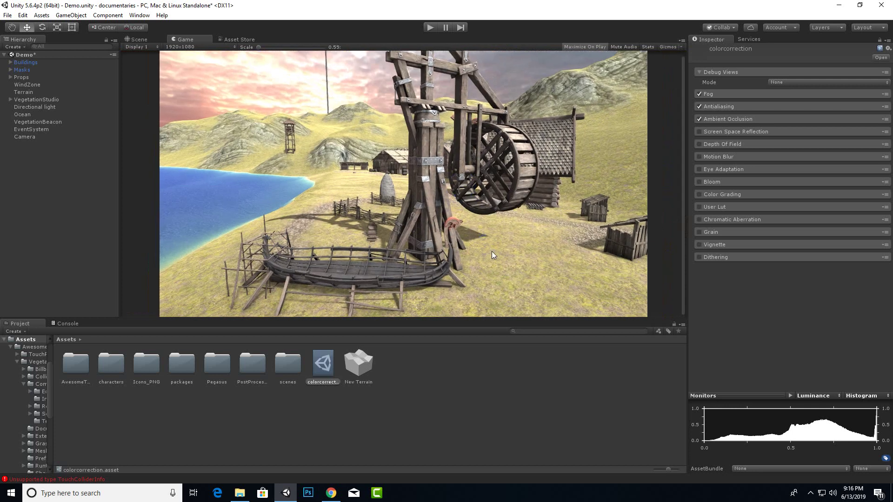
{"action": "scroll", "coordinate": [492, 261], "scroll_direction": "up", "scroll_amount": 2}
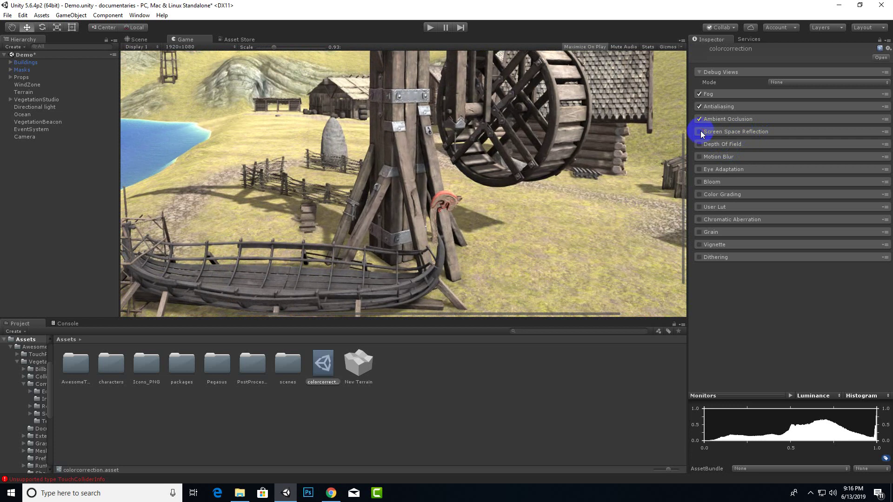
Enable Screen Space Reflection in the colorcorrection profile, comparing the scene with the effect off and on.
{"action": "left_click", "coordinate": [700, 131]}
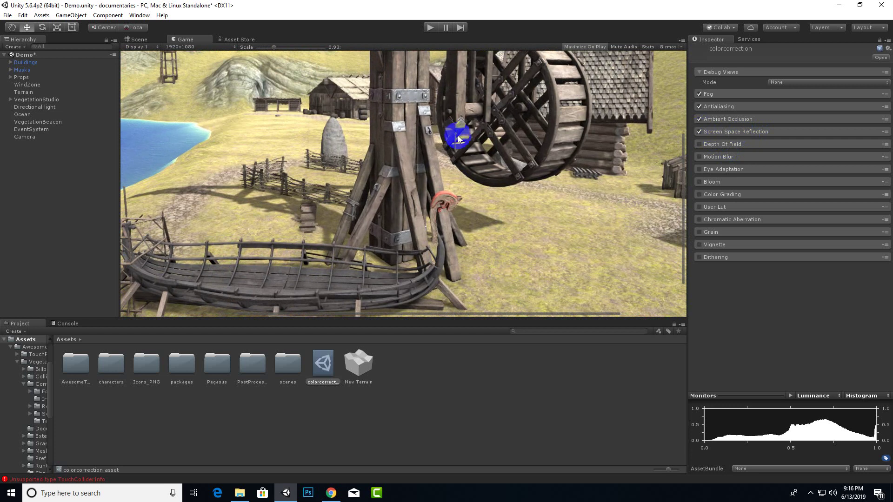
{"action": "left_click", "coordinate": [699, 132]}
{"action": "scroll", "coordinate": [382, 183], "scroll_direction": "down", "scroll_amount": 2}
{"action": "left_click", "coordinate": [699, 132]}
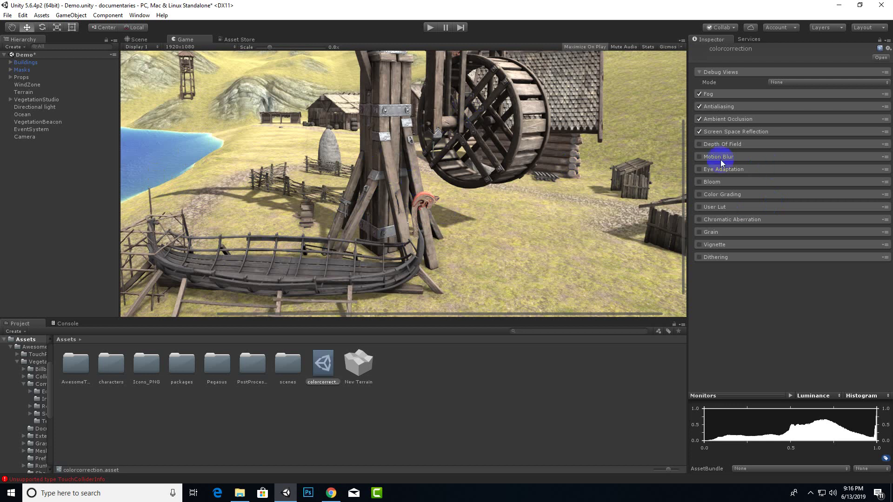
Review the Screen Space Reflection settings and the Reflection Quality choices, and collapse the section.
{"action": "left_click", "coordinate": [734, 133]}
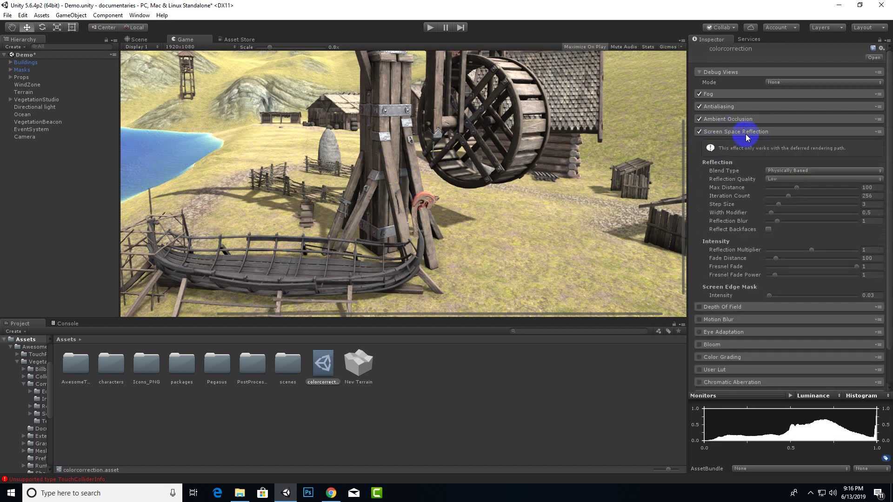
{"action": "left_click", "coordinate": [774, 180]}
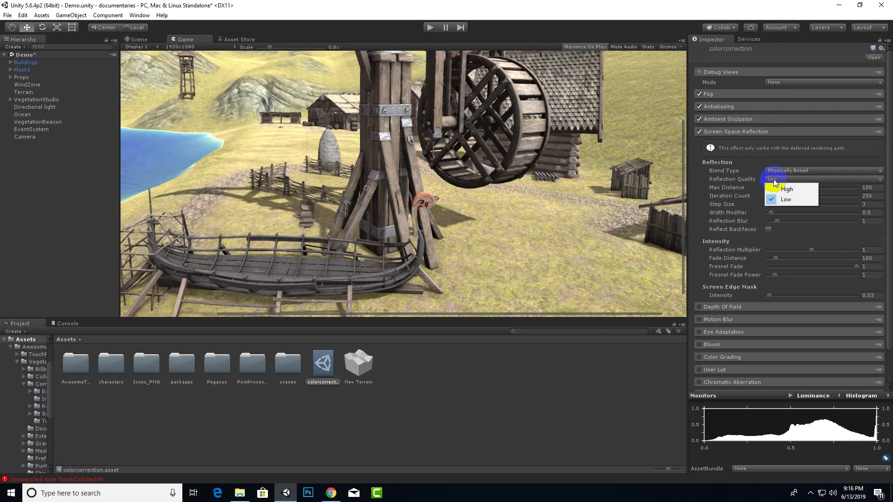
{"action": "left_click", "coordinate": [809, 162]}
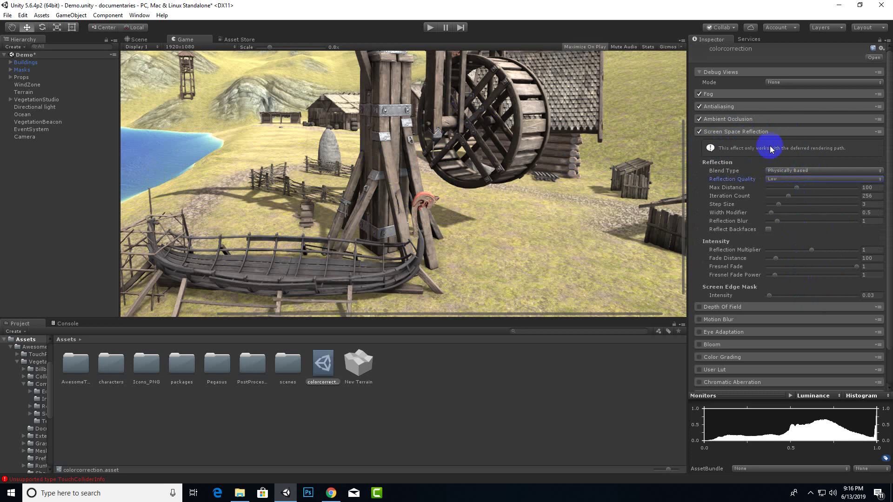
{"action": "left_click", "coordinate": [723, 132]}
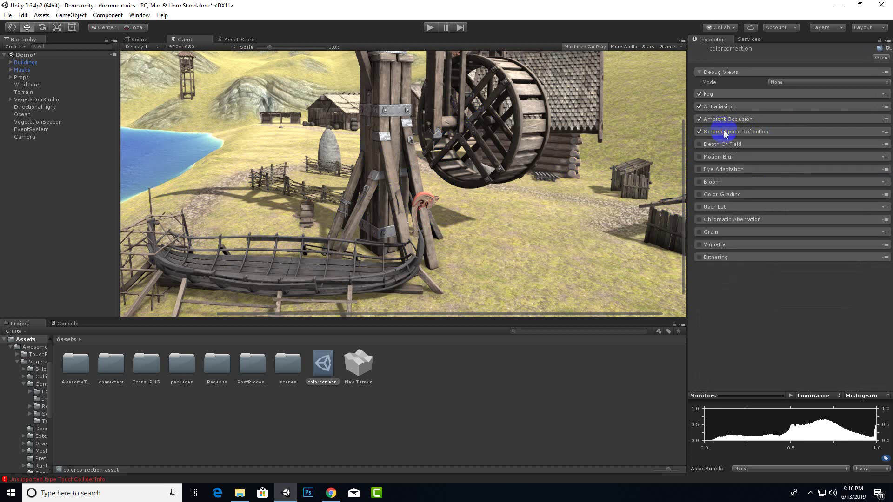
Expand and enable Depth Of Field in the profile, and reset its settings to the defaults.
{"action": "left_click", "coordinate": [721, 144]}
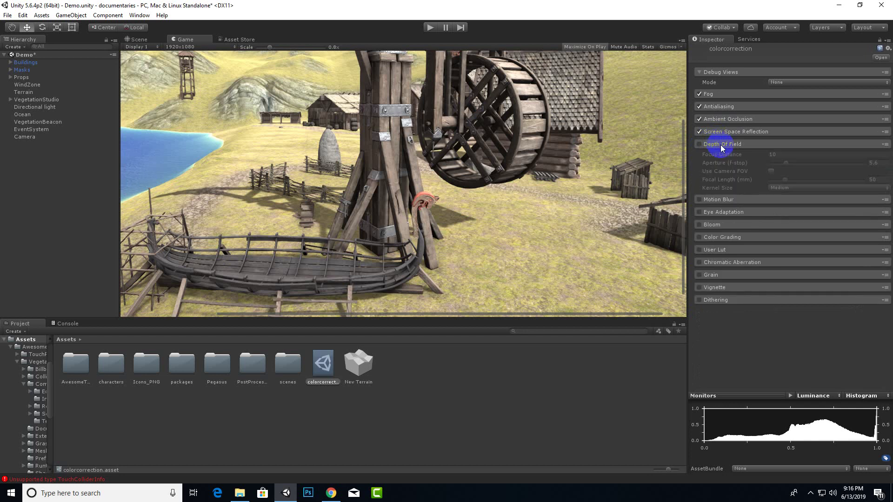
{"action": "left_click", "coordinate": [700, 144]}
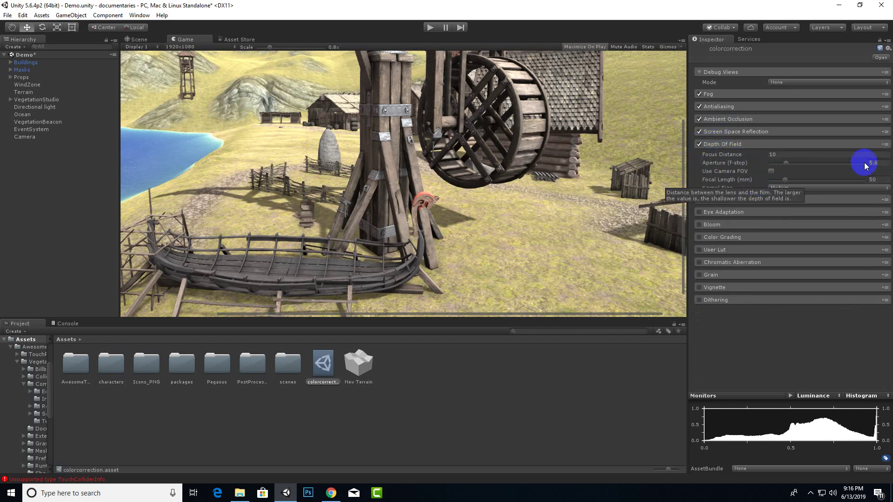
{"action": "left_click", "coordinate": [884, 144]}
{"action": "left_click", "coordinate": [871, 153]}
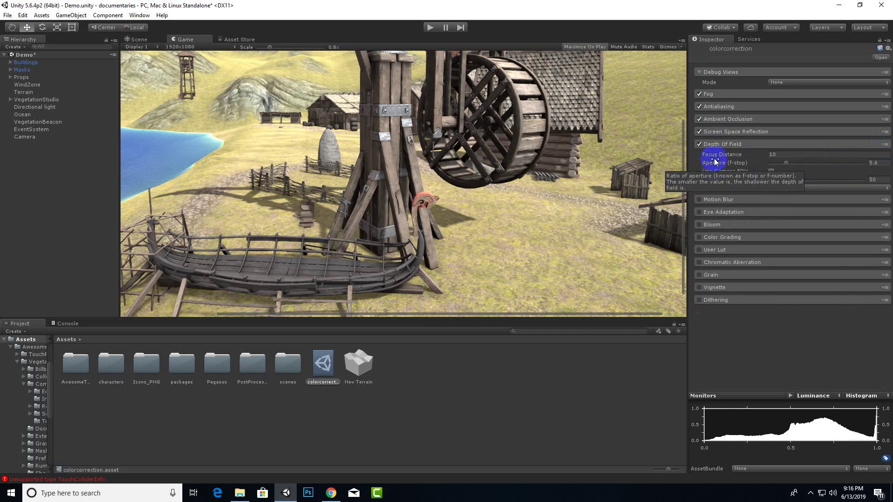
Set the Depth Of Field Focus Distance to 3.16, judging the blur against the whole scene.
{"action": "scroll", "coordinate": [542, 188], "scroll_direction": "down", "scroll_amount": 5}
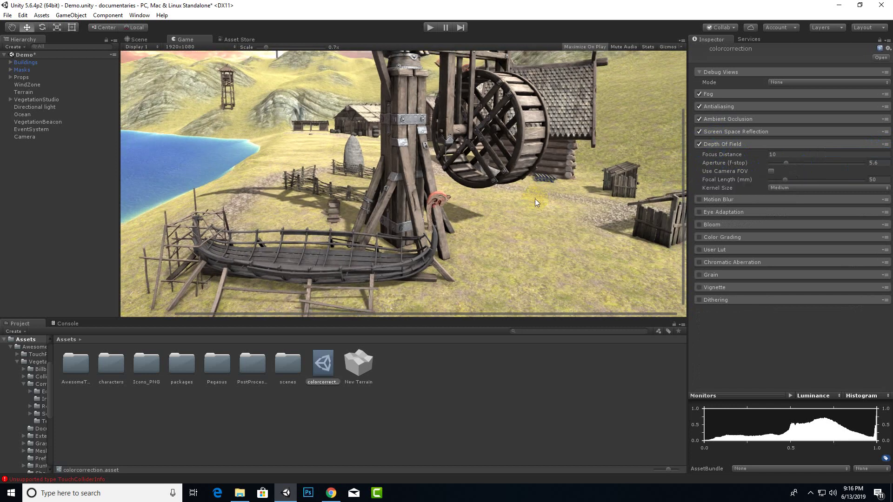
{"action": "scroll", "coordinate": [496, 221], "scroll_direction": "down", "scroll_amount": 2}
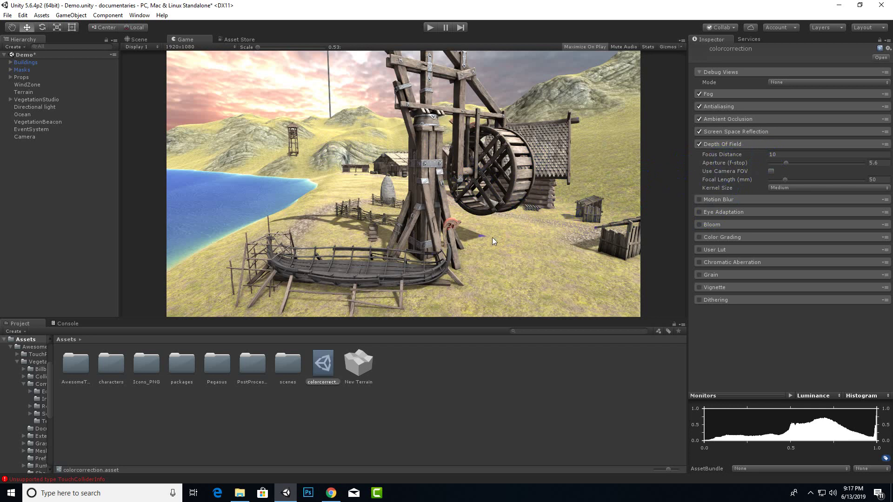
{"action": "left_click", "coordinate": [764, 155]}
{"action": "left_click_drag", "start_coordinate": [764, 155], "coordinate": [596, 162]}
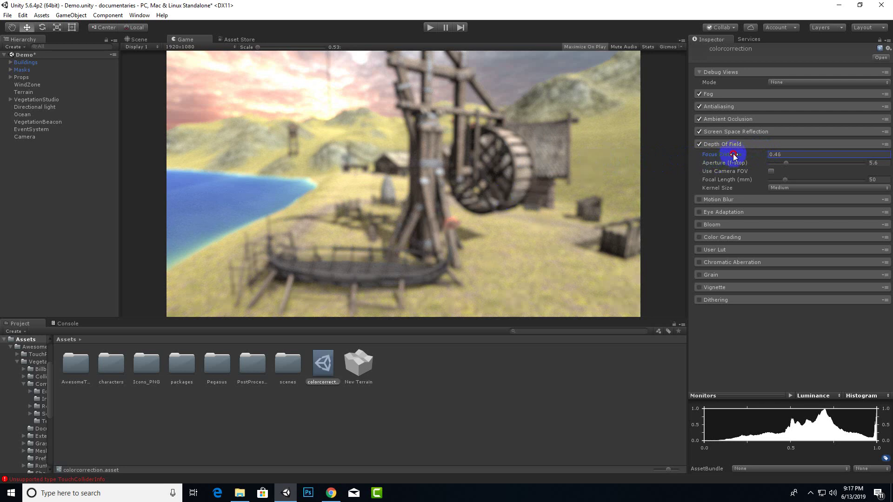
{"action": "left_click_drag", "start_coordinate": [734, 156], "coordinate": [753, 155]}
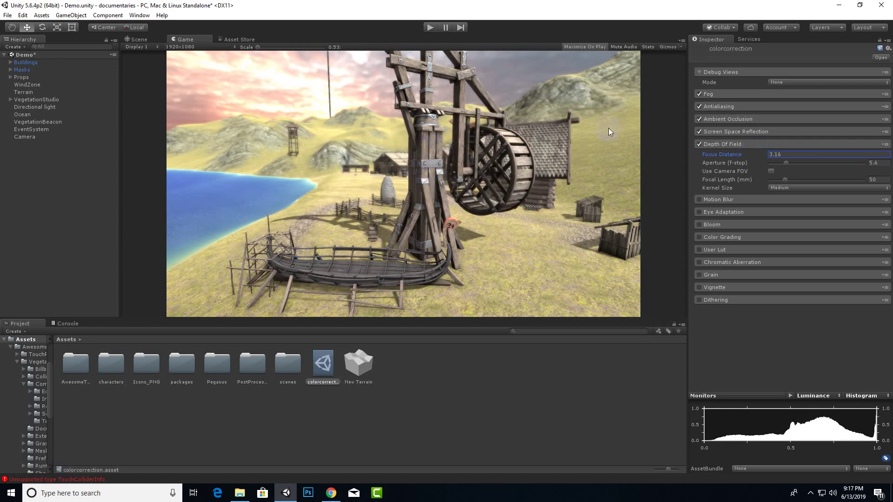
Set the Depth Of Field Aperture to 5.9 and the Focal Length to 53 mm.
{"action": "left_click", "coordinate": [774, 179]}
{"action": "left_click", "coordinate": [786, 164]}
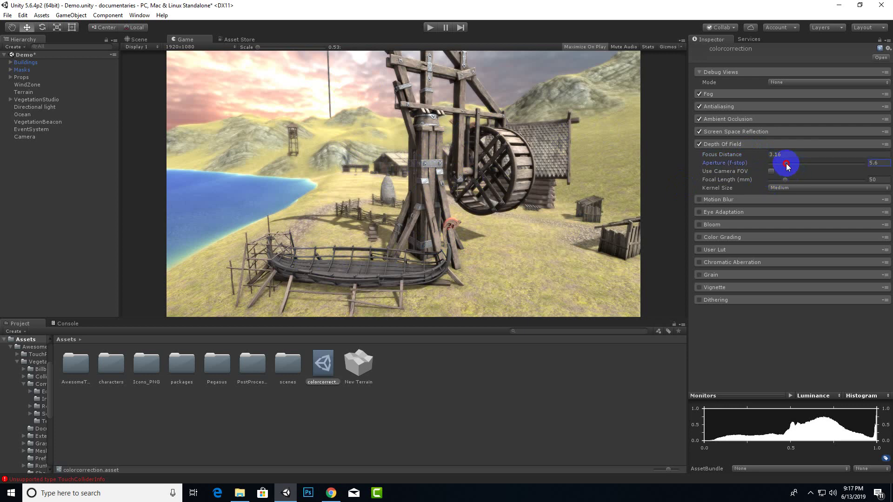
{"action": "left_click_drag", "start_coordinate": [788, 164], "coordinate": [786, 184]}
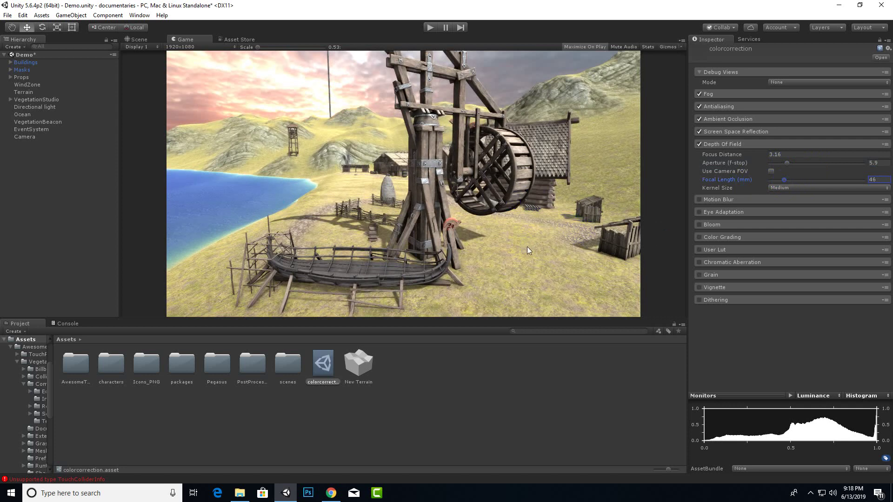
{"action": "left_click_drag", "start_coordinate": [784, 180], "coordinate": [788, 181]}
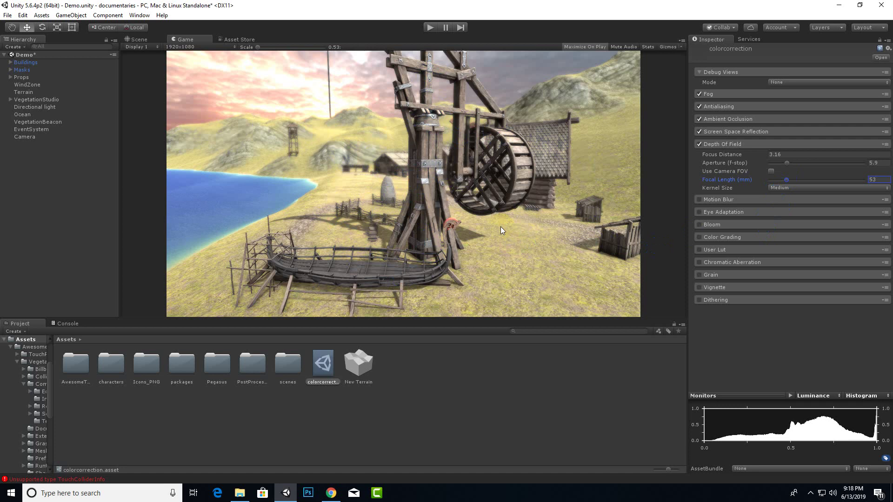
Expand and enable Motion Blur in the profile, and collapse the Depth Of Field and Motion Blur sections.
{"action": "left_click", "coordinate": [722, 200]}
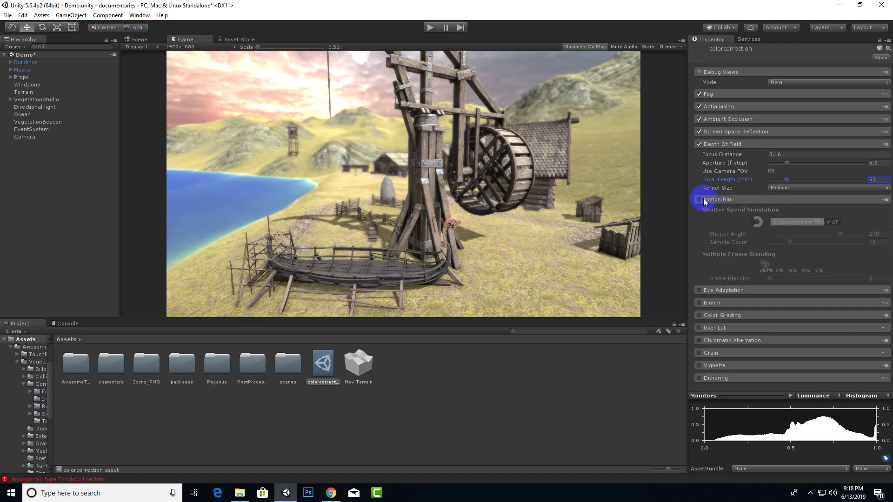
{"action": "left_click", "coordinate": [699, 200]}
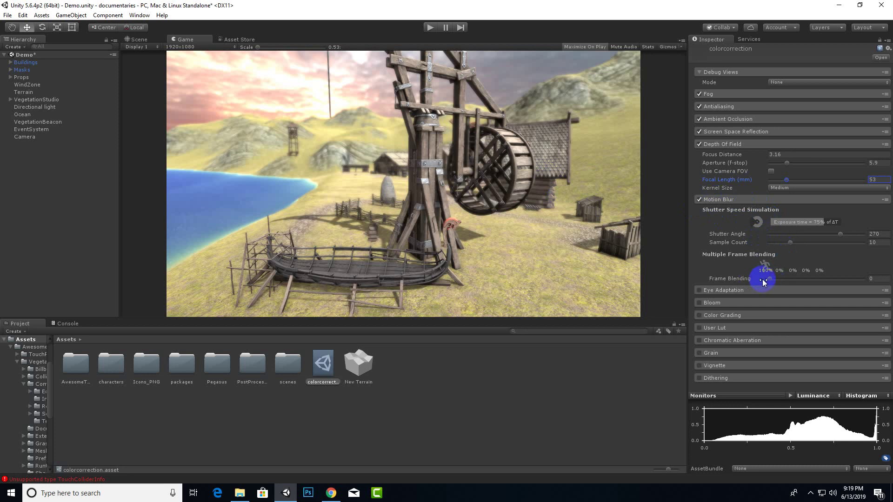
{"action": "mouse_move", "coordinate": [770, 279]}
{"action": "left_mouse_down"}
{"action": "mouse_move", "coordinate": [789, 279]}
{"action": "mouse_move", "coordinate": [766, 283]}
{"action": "left_mouse_up"}
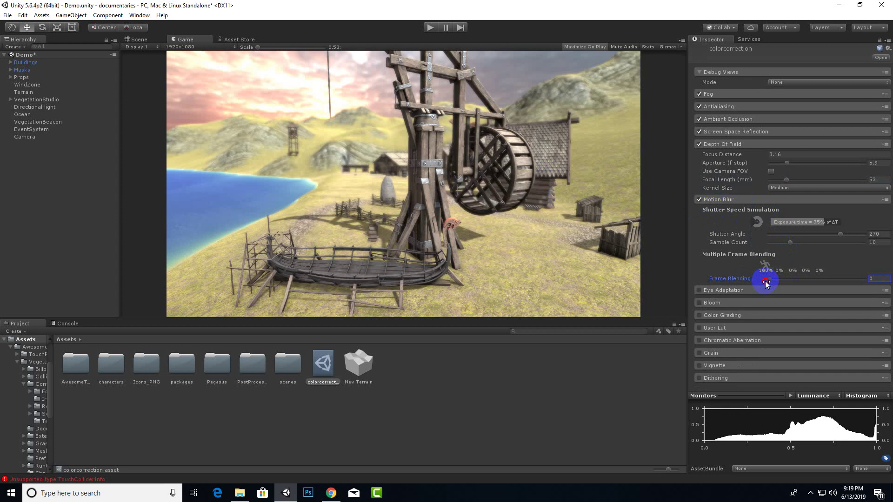
{"action": "left_click", "coordinate": [430, 240]}
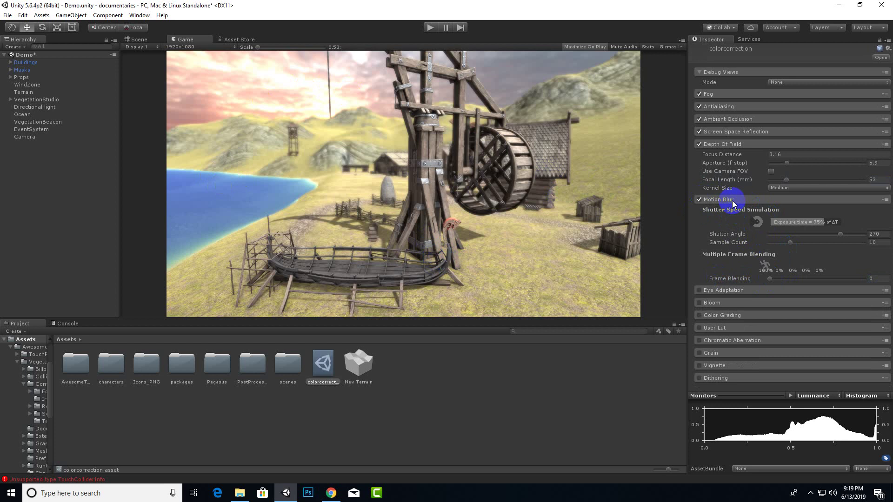
{"action": "left_click", "coordinate": [734, 144]}
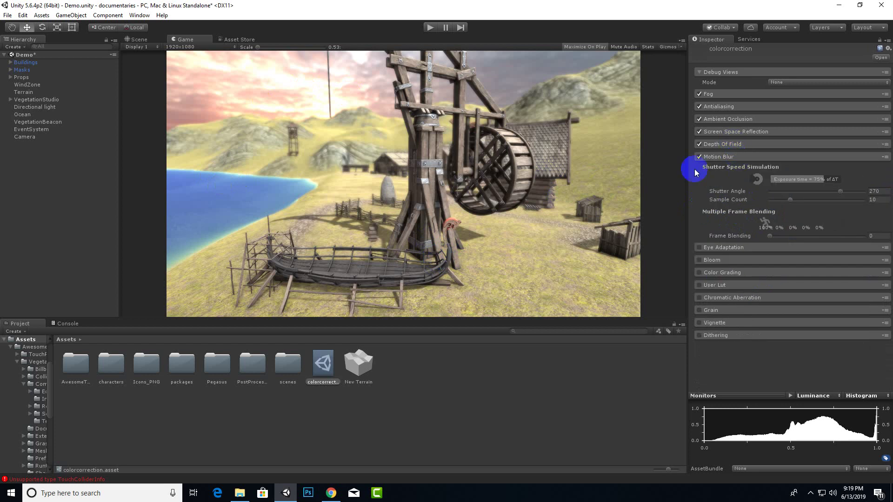
{"action": "left_click", "coordinate": [745, 159]}
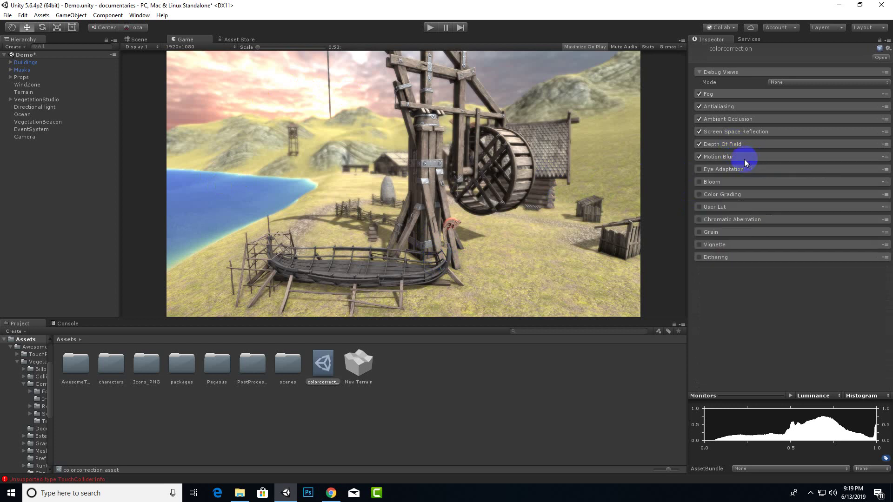
Try Eye Adaptation with the luminosity range Minimum (EV) at -12, and disable and collapse the effect.
{"action": "left_click", "coordinate": [699, 170]}
{"action": "left_click", "coordinate": [717, 170]}
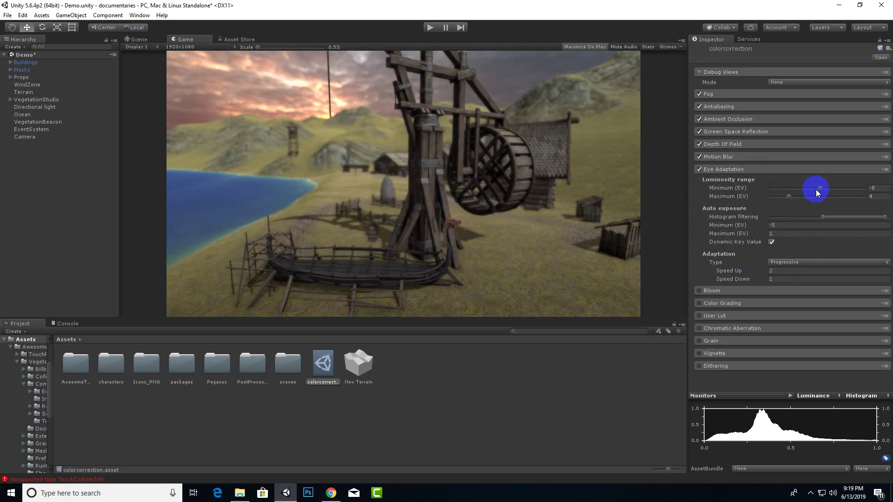
{"action": "left_click_drag", "start_coordinate": [822, 189], "coordinate": [789, 191]}
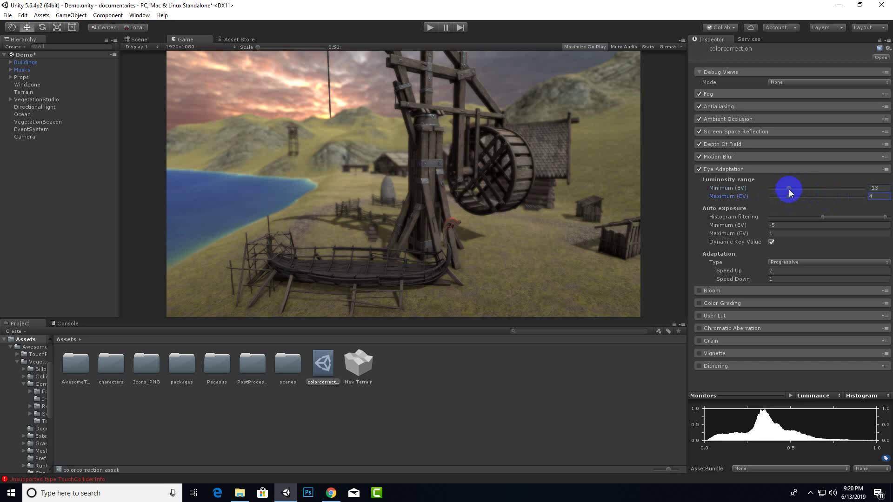
{"action": "left_click", "coordinate": [699, 170]}
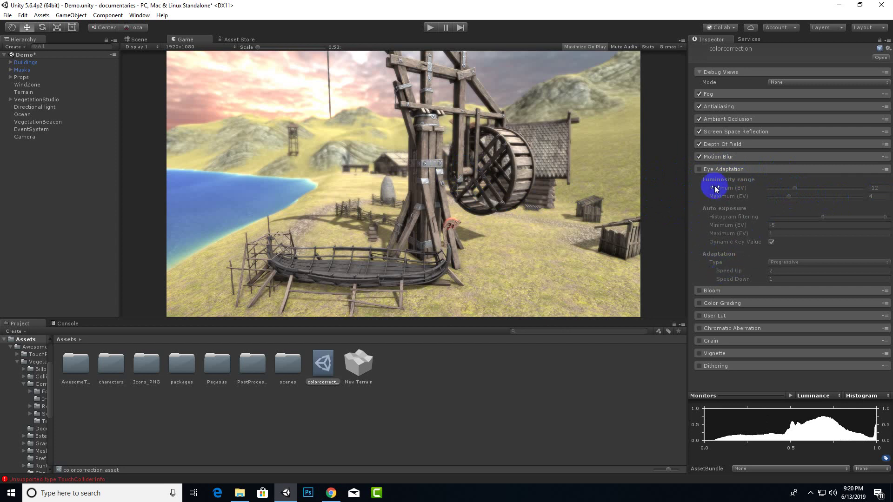
{"action": "left_click", "coordinate": [728, 170]}
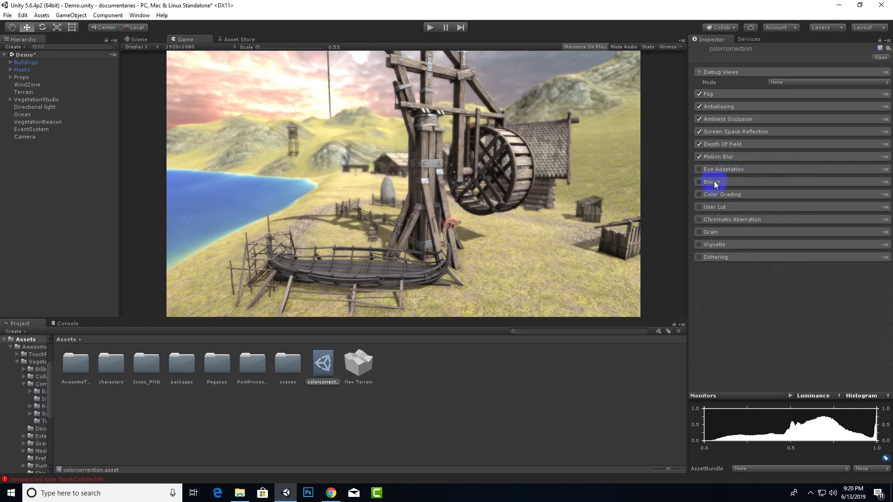
Expand and enable Bloom, switching it off and on to compare its glow in the scene.
{"action": "left_click", "coordinate": [714, 181]}
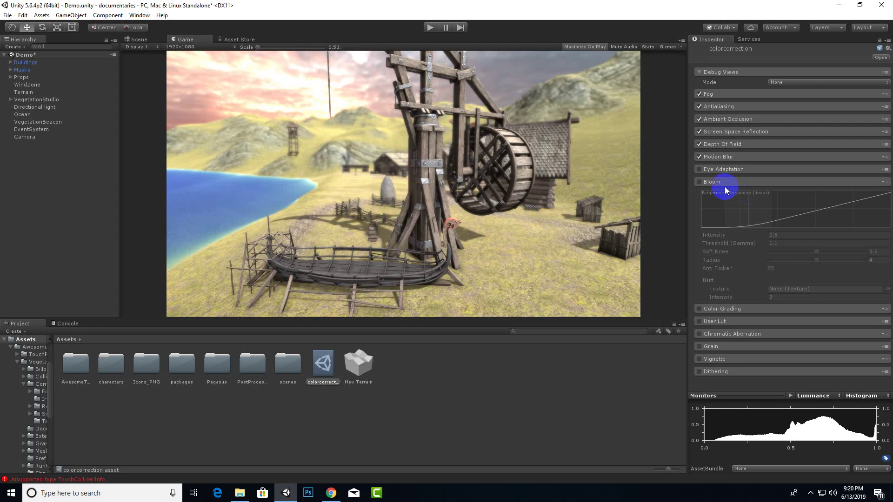
{"action": "left_click", "coordinate": [699, 183]}
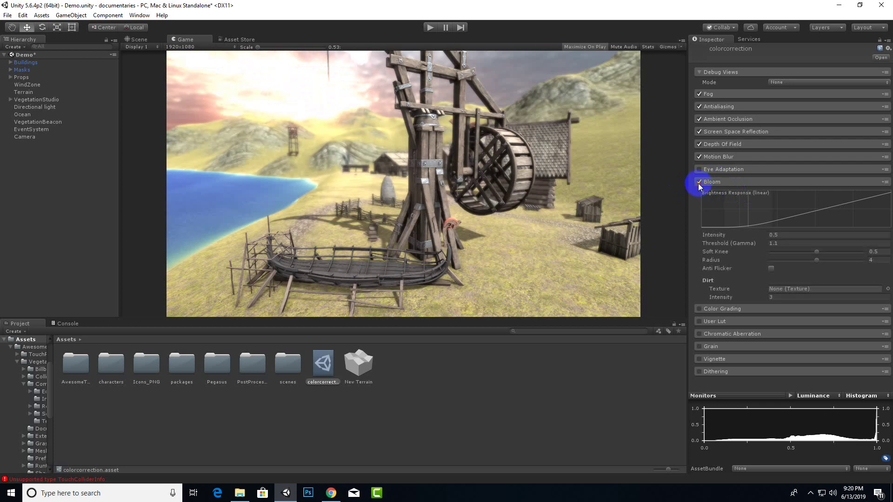
{"action": "left_click", "coordinate": [699, 181]}
{"action": "left_click", "coordinate": [699, 181]}
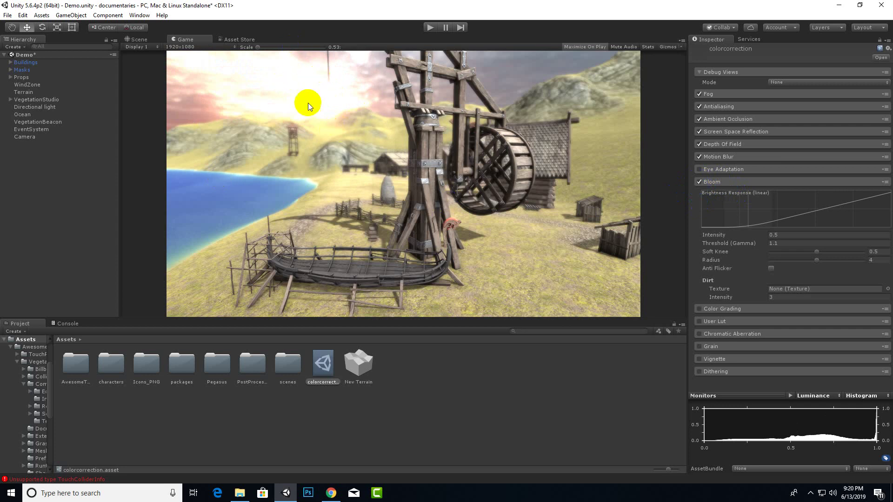
{"action": "left_click", "coordinate": [699, 182]}
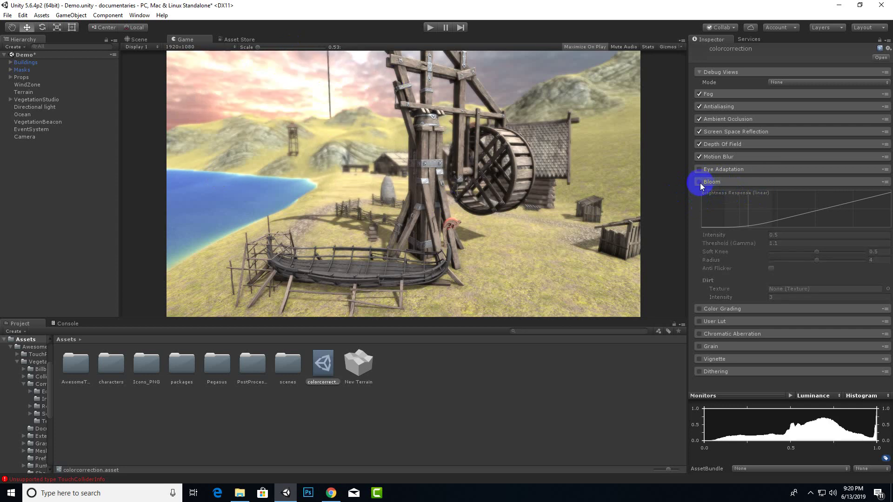
{"action": "left_click", "coordinate": [699, 182]}
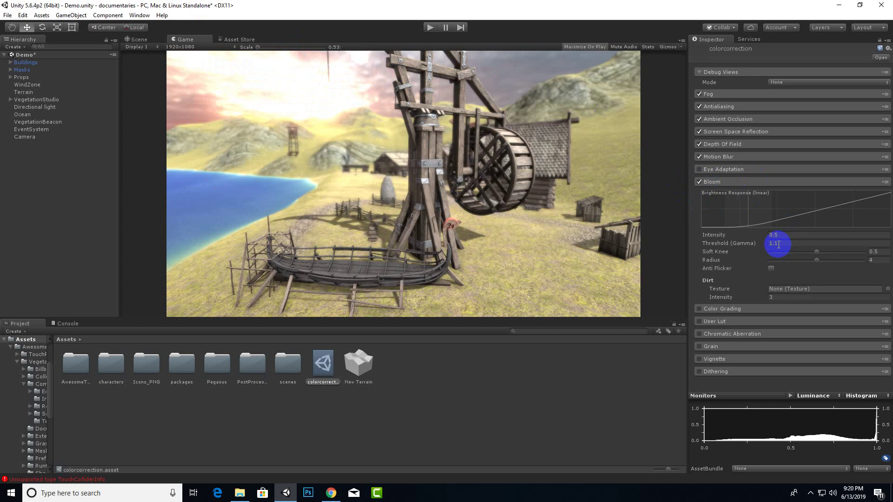
Set the Bloom Intensity to 0.07, trying stronger values against the scene, and the Threshold (Gamma) to 0.21.
{"action": "left_click", "coordinate": [828, 264]}
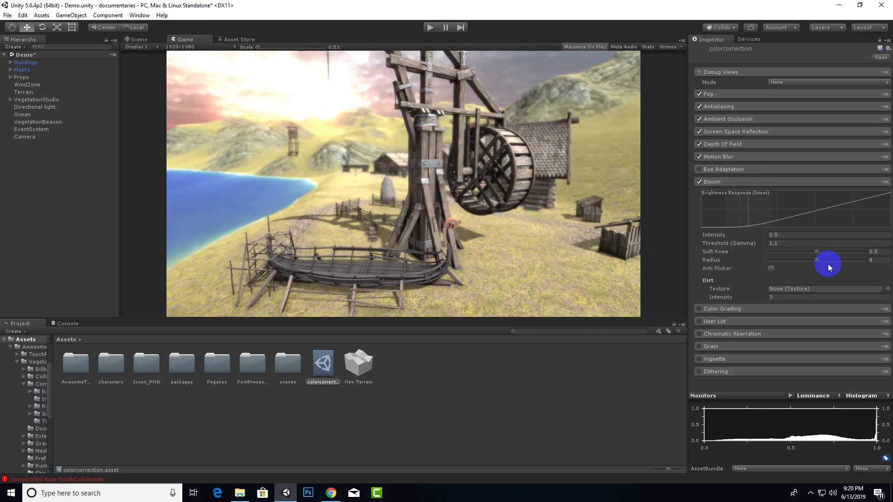
{"action": "left_click", "coordinate": [783, 241]}
{"action": "left_click_drag", "start_coordinate": [766, 233], "coordinate": [446, 254]}
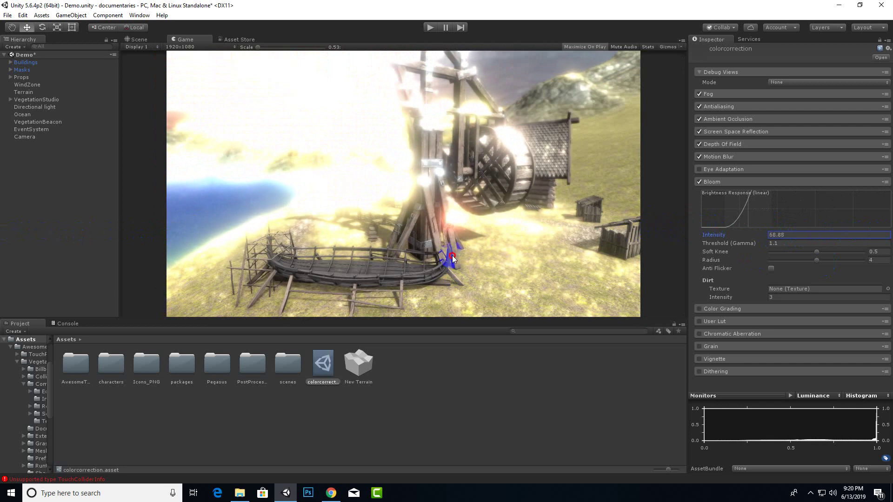
{"action": "left_click_drag", "start_coordinate": [763, 240], "coordinate": [588, 246]}
{"action": "left_click_drag", "start_coordinate": [763, 235], "coordinate": [714, 242]}
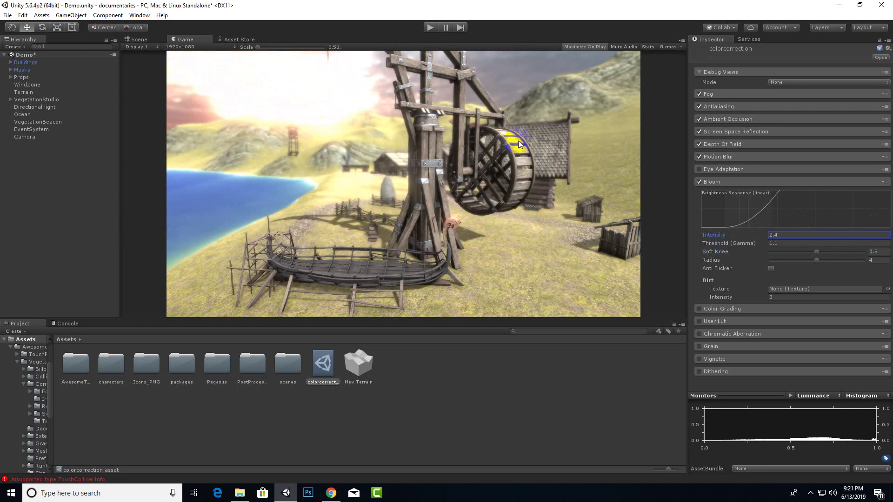
{"action": "left_click_drag", "start_coordinate": [750, 236], "coordinate": [682, 238]}
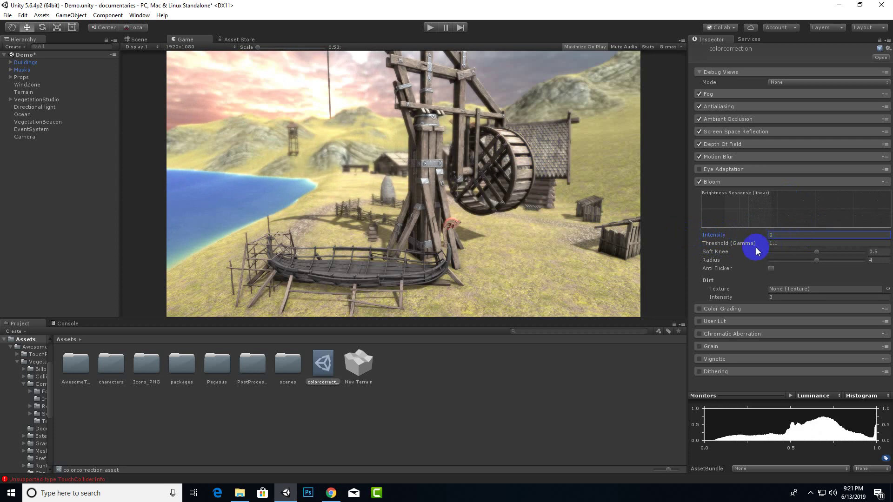
{"action": "left_click", "coordinate": [755, 235]}
{"action": "left_click_drag", "start_coordinate": [756, 236], "coordinate": [758, 237]}
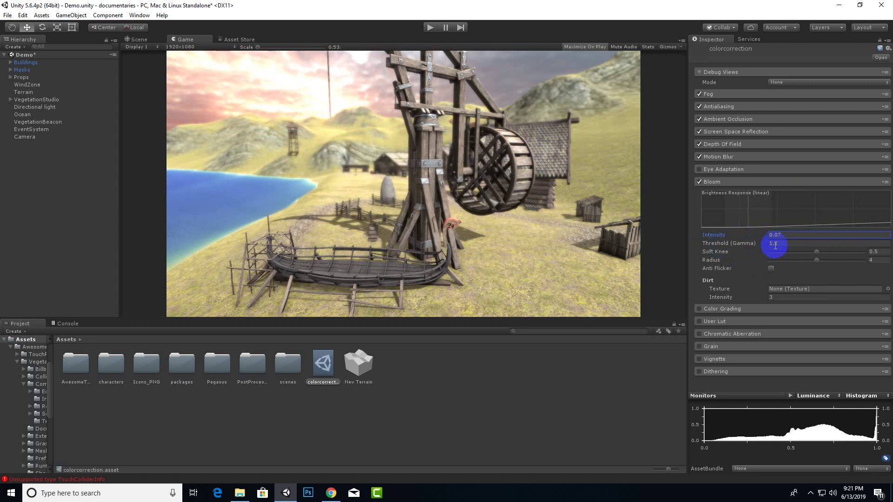
{"action": "left_click", "coordinate": [763, 242]}
{"action": "left_click_drag", "start_coordinate": [763, 242], "coordinate": [744, 246]}
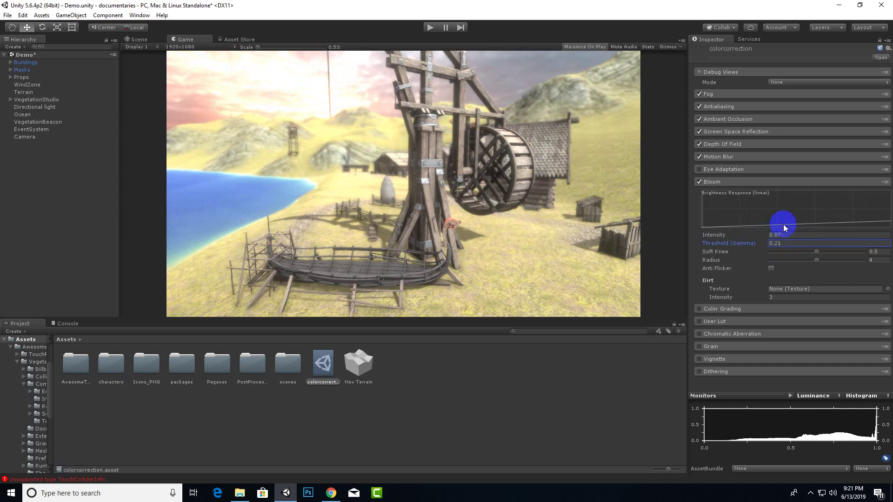
Set the Bloom Soft Knee to 0.485 and Radius to 1.83, and turn on Anti Flicker.
{"action": "left_click", "coordinate": [816, 252]}
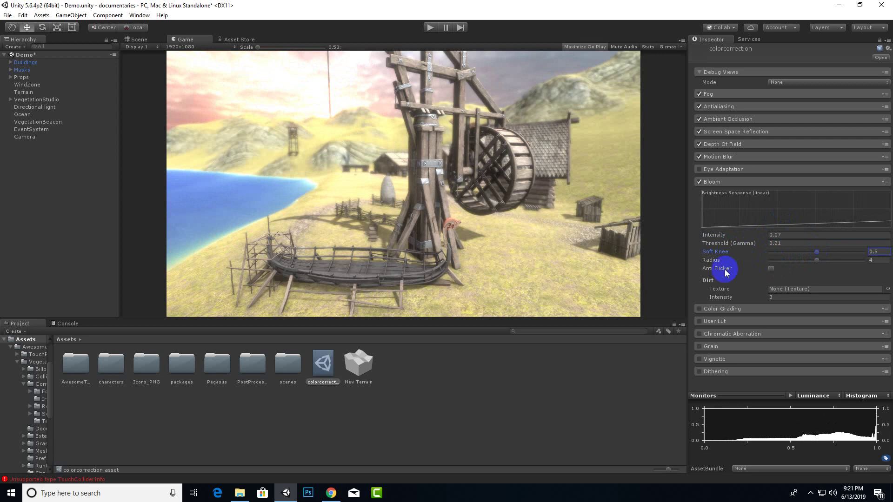
{"action": "mouse_move", "coordinate": [815, 263]}
{"action": "left_mouse_down"}
{"action": "mouse_move", "coordinate": [712, 259]}
{"action": "mouse_move", "coordinate": [892, 253]}
{"action": "mouse_move", "coordinate": [749, 264]}
{"action": "mouse_move", "coordinate": [872, 251]}
{"action": "mouse_move", "coordinate": [742, 252]}
{"action": "mouse_move", "coordinate": [817, 252]}
{"action": "left_mouse_up"}
{"action": "left_click", "coordinate": [817, 254]}
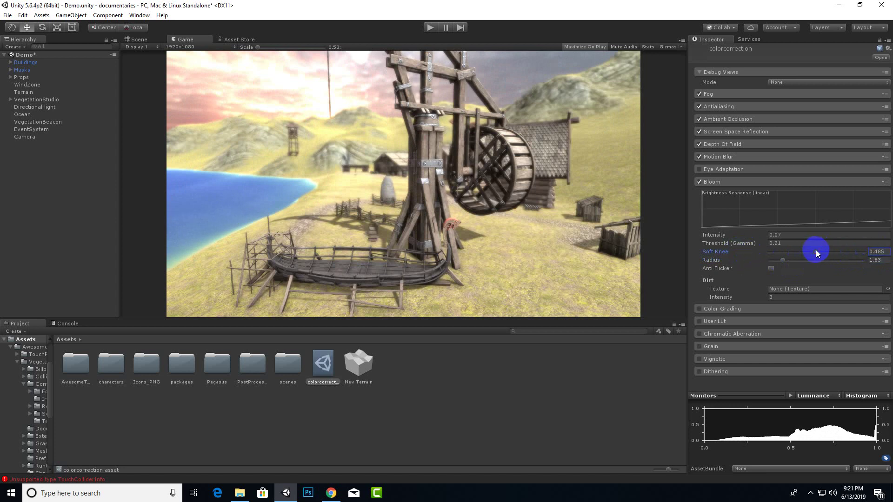
{"action": "left_click", "coordinate": [772, 269]}
Browse the textures for Bloom's Dirt and try bear_diffuse.
{"action": "left_click", "coordinate": [888, 289]}
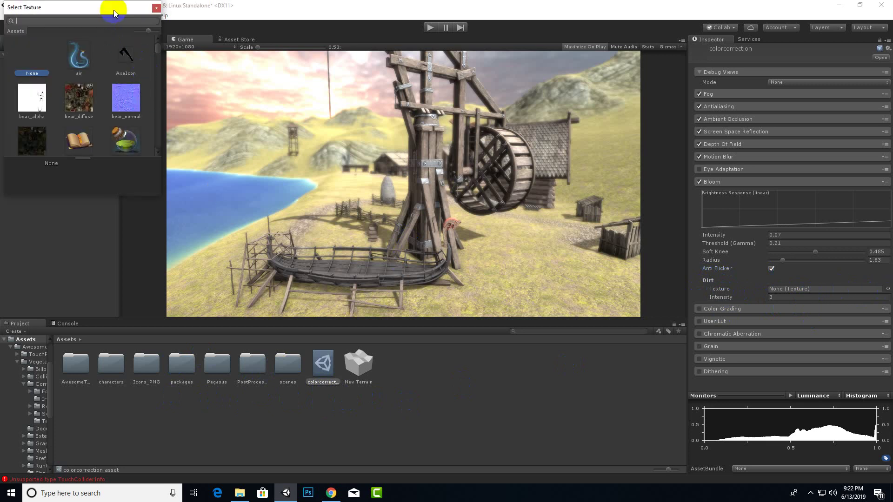
{"action": "left_click_drag", "start_coordinate": [114, 10], "coordinate": [412, 44]}
{"action": "scroll", "coordinate": [402, 161], "scroll_direction": "down", "scroll_amount": 3}
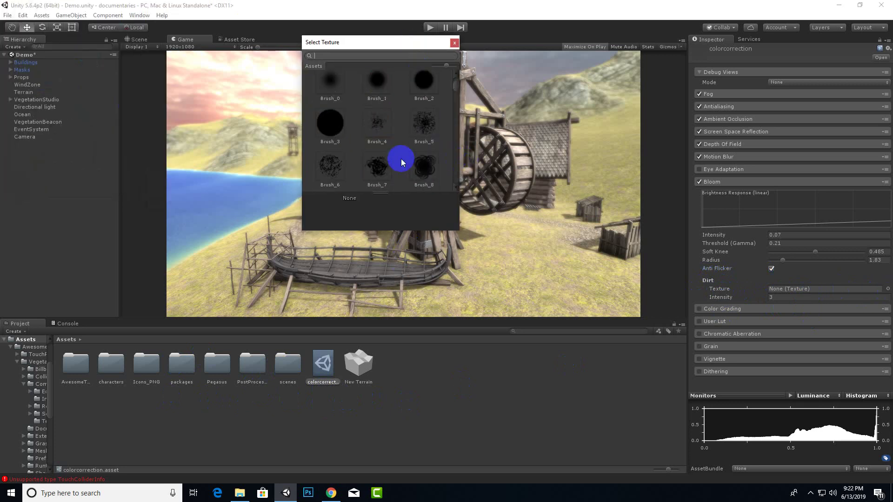
{"action": "scroll", "coordinate": [402, 160], "scroll_direction": "up", "scroll_amount": 4}
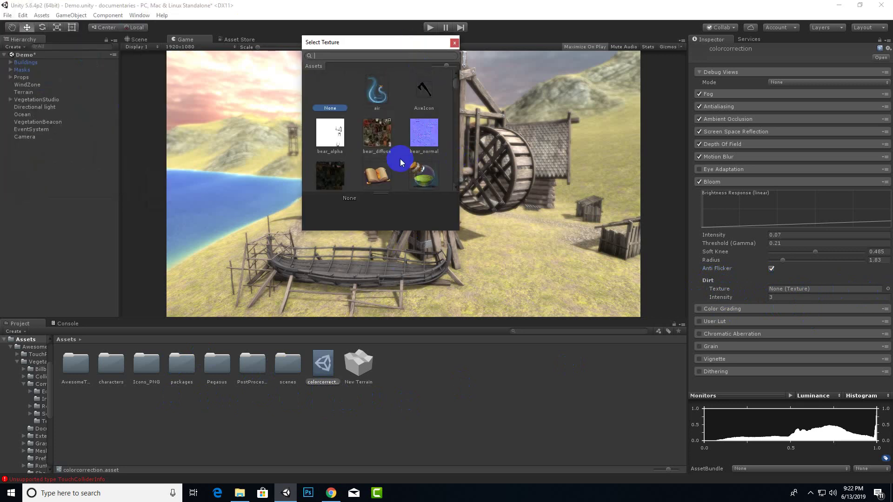
{"action": "left_click", "coordinate": [385, 140]}
{"action": "scroll", "coordinate": [399, 159], "scroll_direction": "down", "scroll_amount": 6}
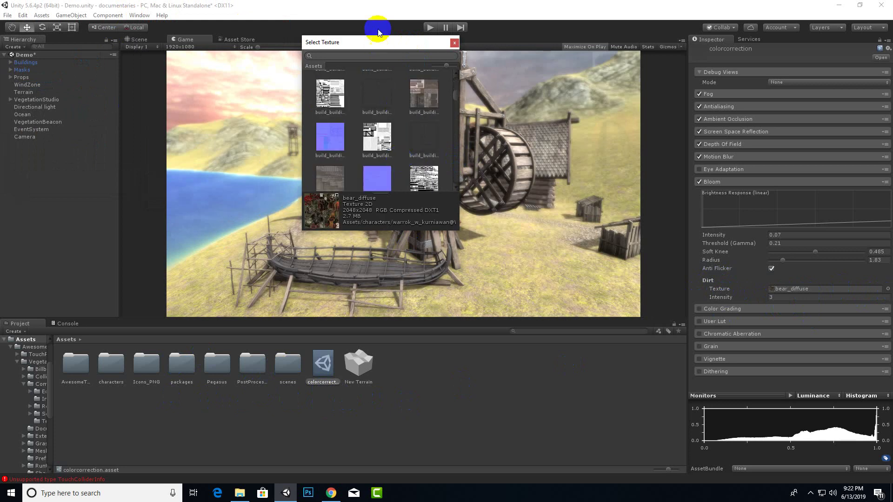
Search the textures for "dirt" and assign LensDirt02 as the Bloom Dirt texture.
{"action": "left_click", "coordinate": [378, 56]}
{"action": "type", "text": "di"}
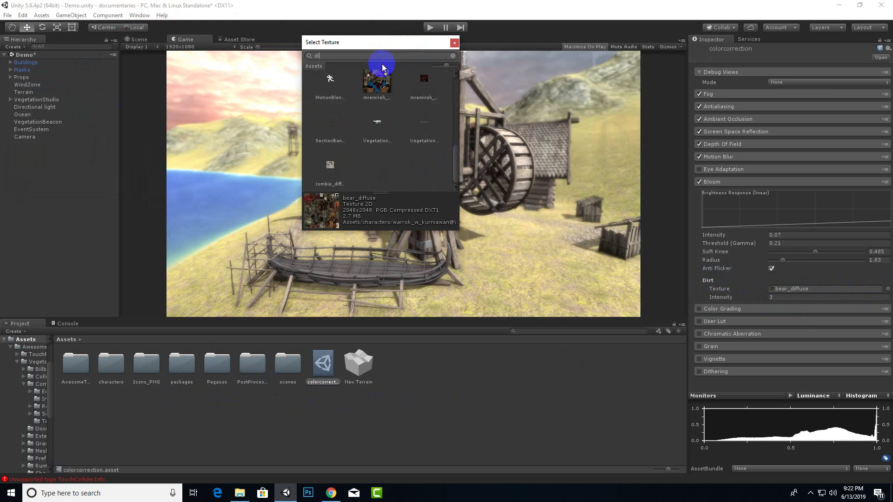
{"action": "type", "text": "rt"}
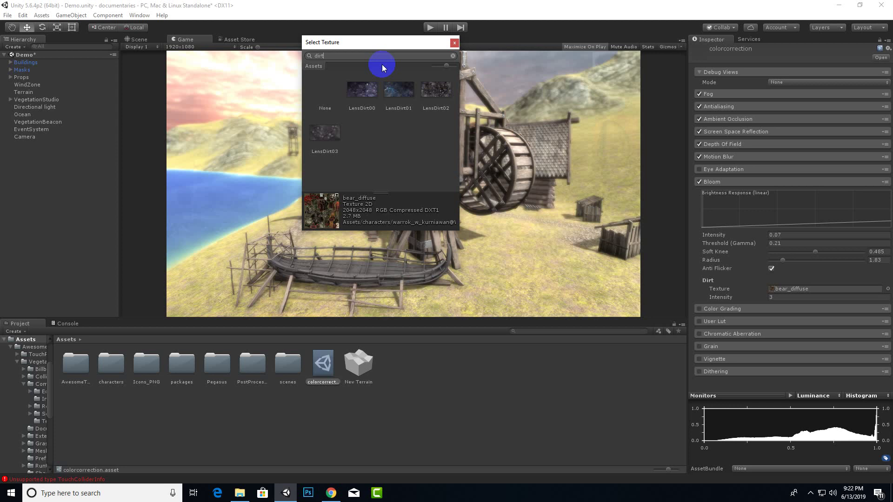
{"action": "left_click", "coordinate": [425, 94]}
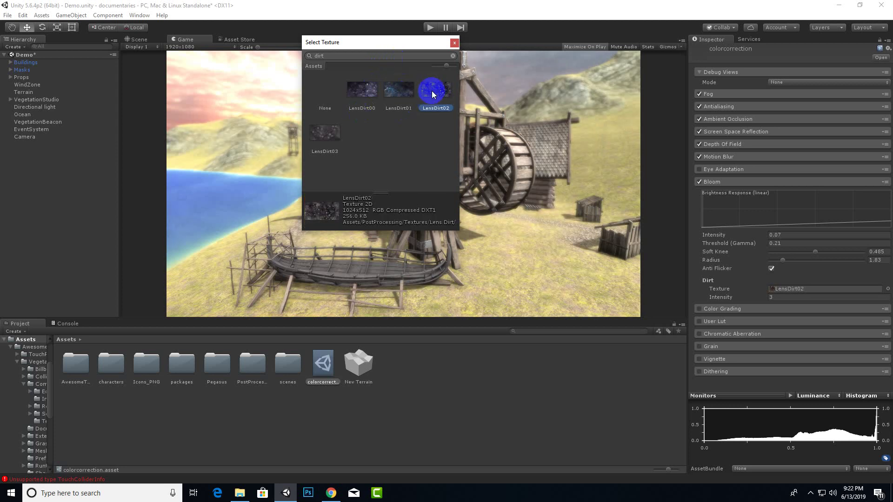
{"action": "double_click", "coordinate": [432, 91]}
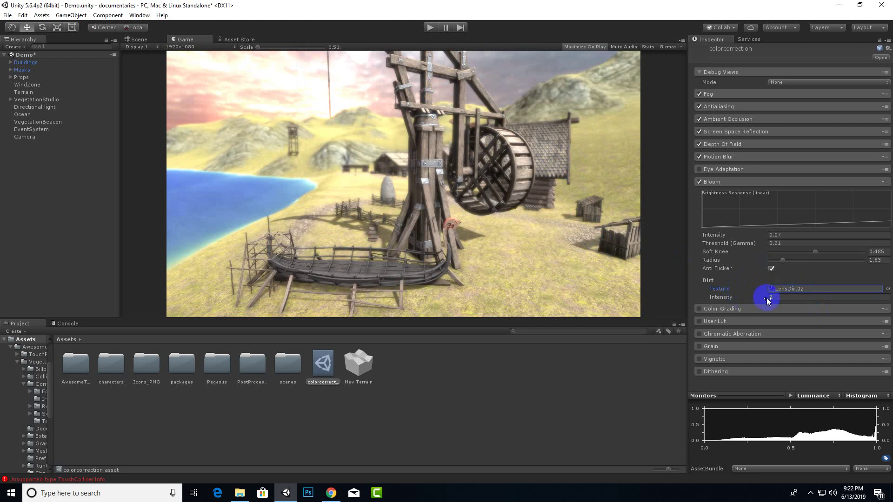
Set the Bloom Dirt Intensity to 2.63 and set its Texture to None.
{"action": "mouse_move", "coordinate": [768, 301]}
{"action": "left_mouse_down"}
{"action": "mouse_move", "coordinate": [825, 293]}
{"action": "mouse_move", "coordinate": [28, 293]}
{"action": "mouse_move", "coordinate": [843, 298]}
{"action": "mouse_move", "coordinate": [760, 295]}
{"action": "left_mouse_up"}
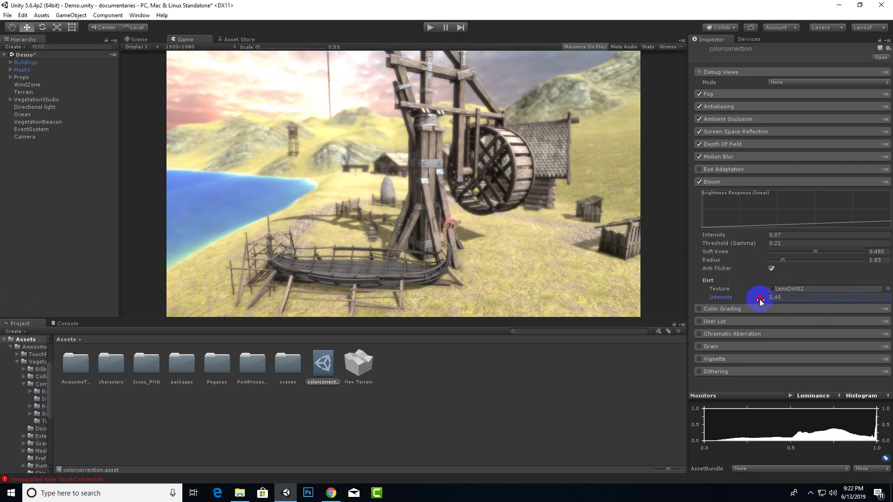
{"action": "left_click", "coordinate": [888, 288]}
{"action": "scroll", "coordinate": [365, 128], "scroll_direction": "up", "scroll_amount": 5}
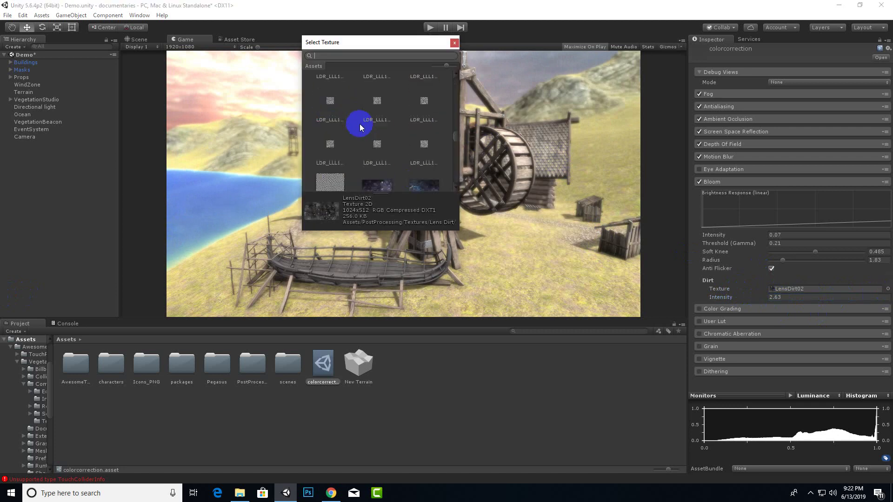
{"action": "scroll", "coordinate": [455, 135], "scroll_direction": "up", "scroll_amount": 10}
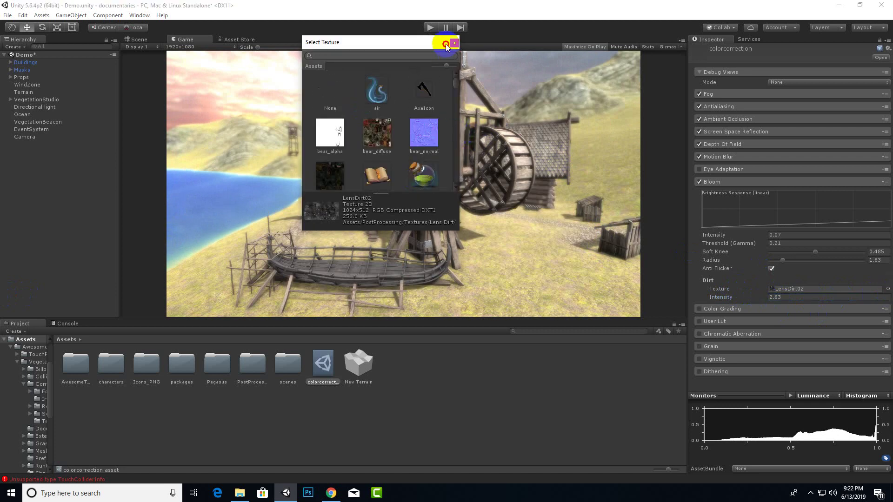
{"action": "double_click", "coordinate": [333, 90]}
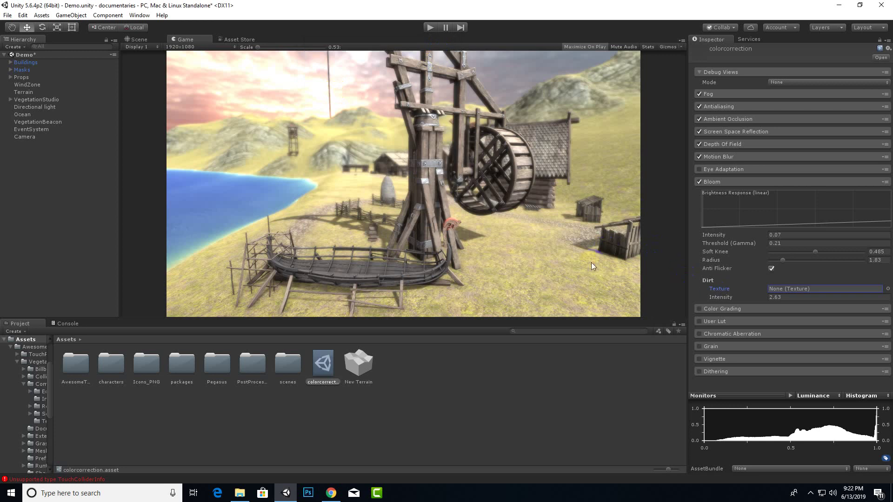
Enable Color Grading, compare the Neutral and Filmic tonemappers, and set the Tonemapper to Filmic (ACES).
{"action": "left_click", "coordinate": [721, 311]}
{"action": "scroll", "coordinate": [791, 284], "scroll_direction": "down", "scroll_amount": 5}
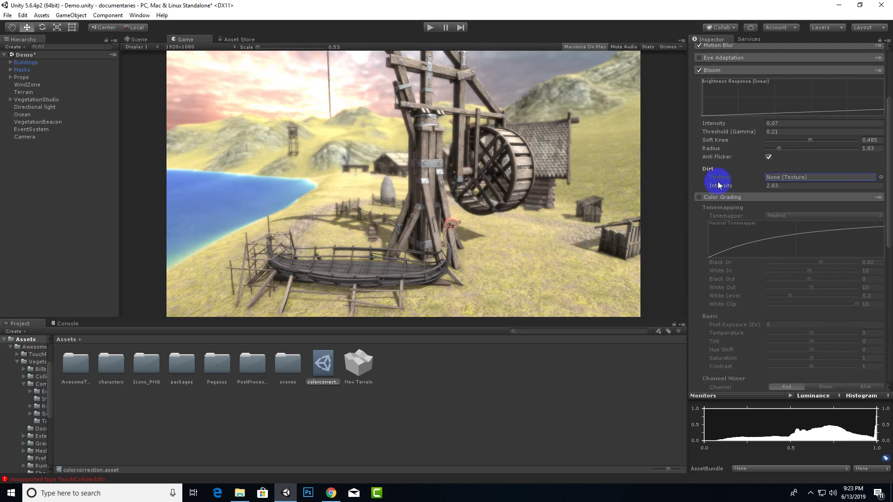
{"action": "left_click", "coordinate": [702, 199]}
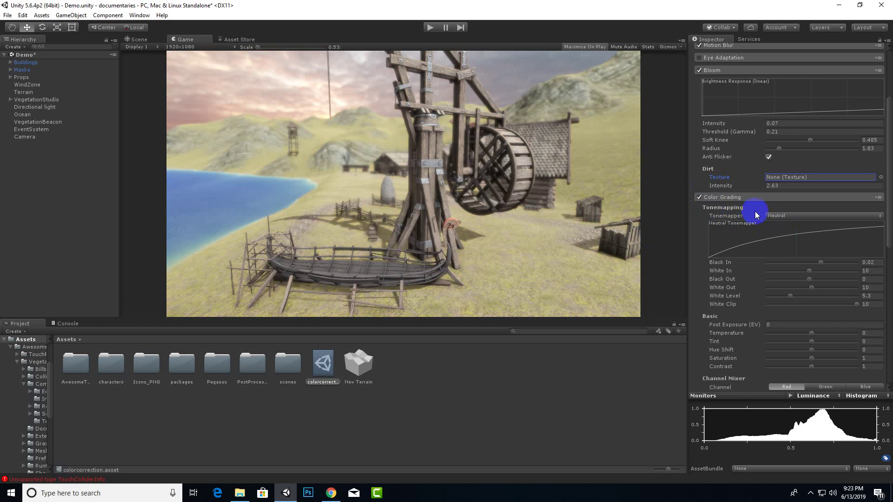
{"action": "left_click", "coordinate": [786, 217]}
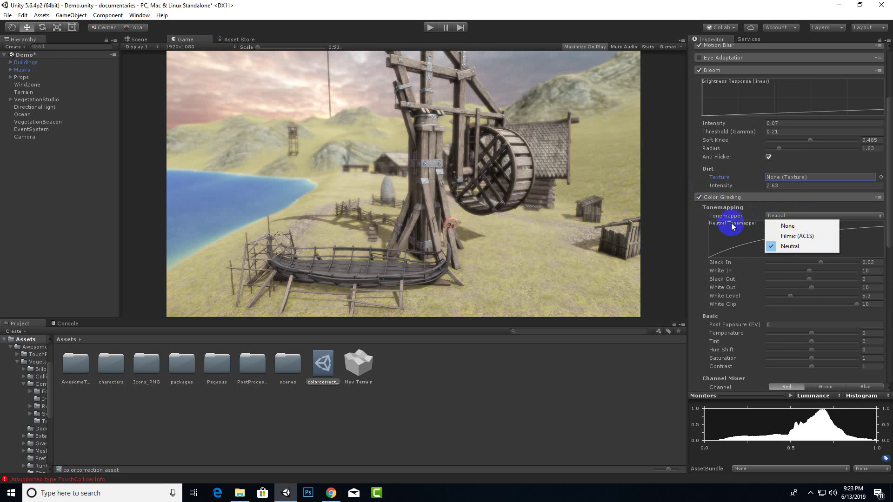
{"action": "left_click", "coordinate": [795, 238]}
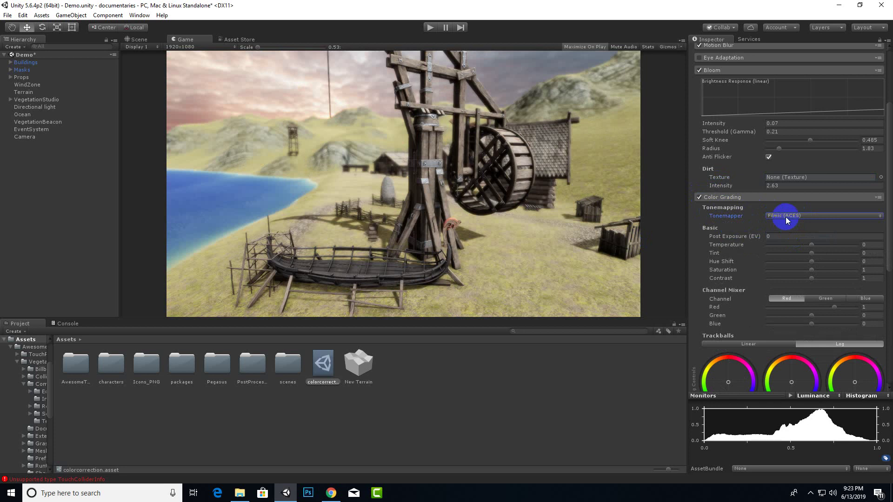
{"action": "left_click", "coordinate": [786, 217]}
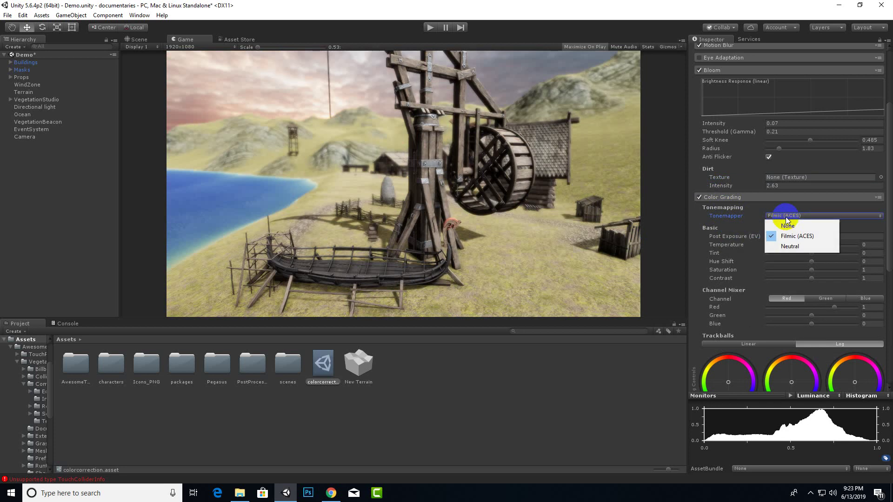
{"action": "left_click", "coordinate": [791, 245]}
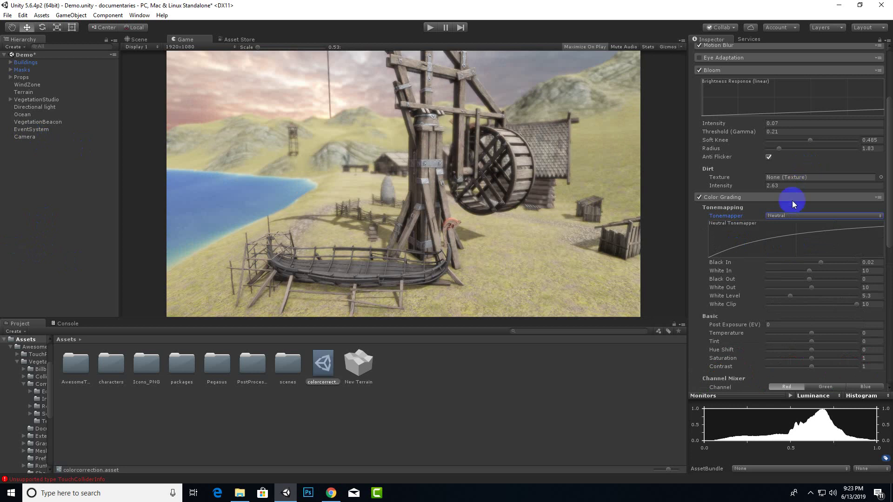
{"action": "left_click", "coordinate": [791, 214]}
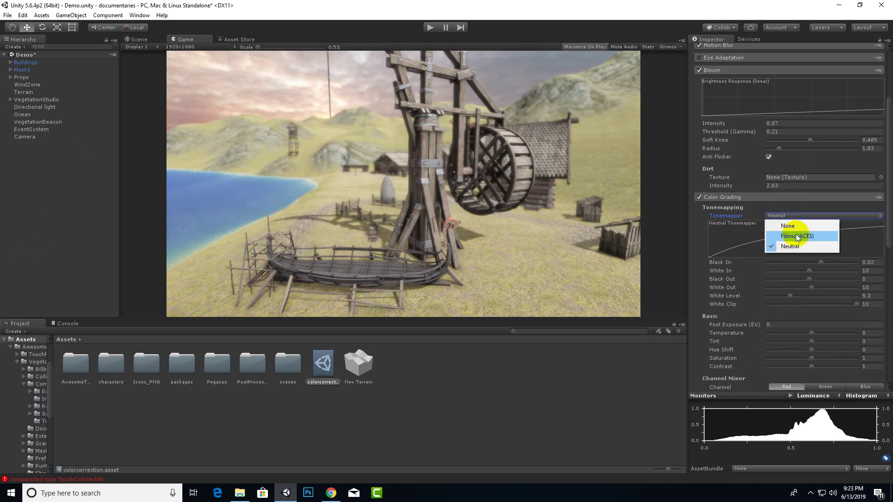
{"action": "left_click", "coordinate": [797, 236]}
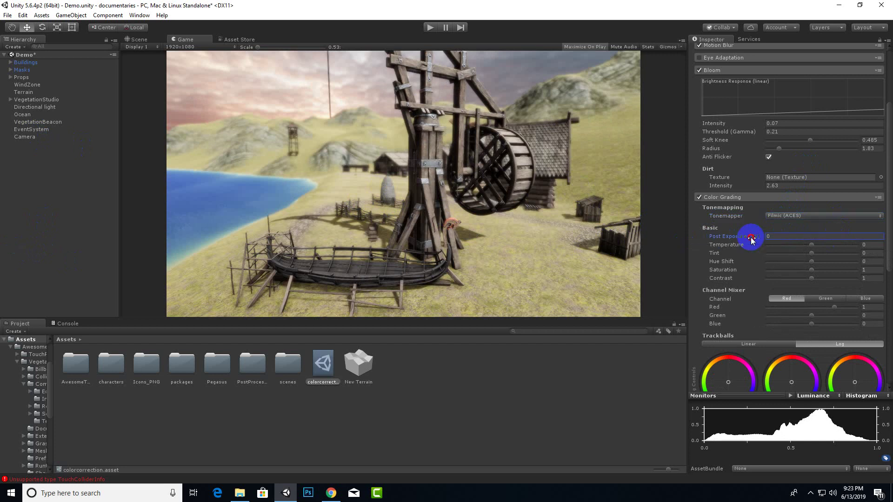
Set Color Grading's Post Exposure to 0.2, Temperature to -1, Tint to -5, Hue Shift to -20, Saturation to 0.77 and Contrast to 1.46.
{"action": "mouse_move", "coordinate": [751, 239]}
{"action": "left_mouse_down"}
{"action": "mouse_move", "coordinate": [773, 236]}
{"action": "mouse_move", "coordinate": [740, 238]}
{"action": "left_mouse_up"}
{"action": "left_click", "coordinate": [787, 238]}
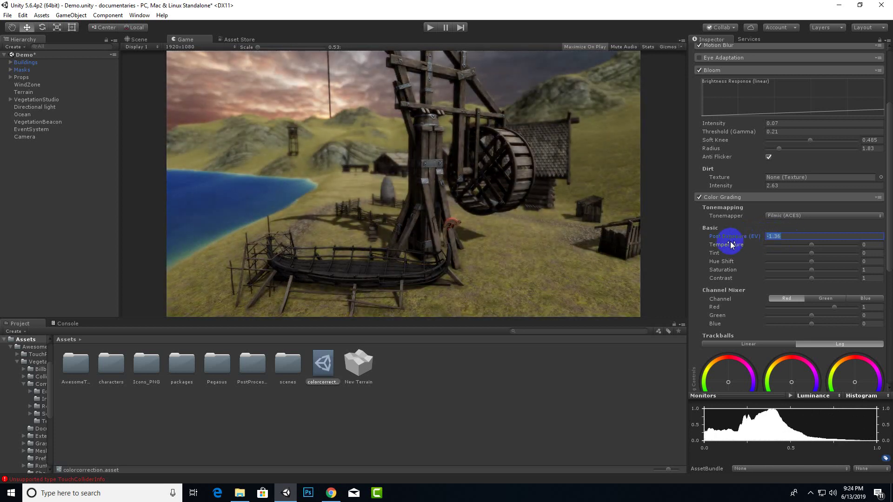
{"action": "type", "text": "0.2"}
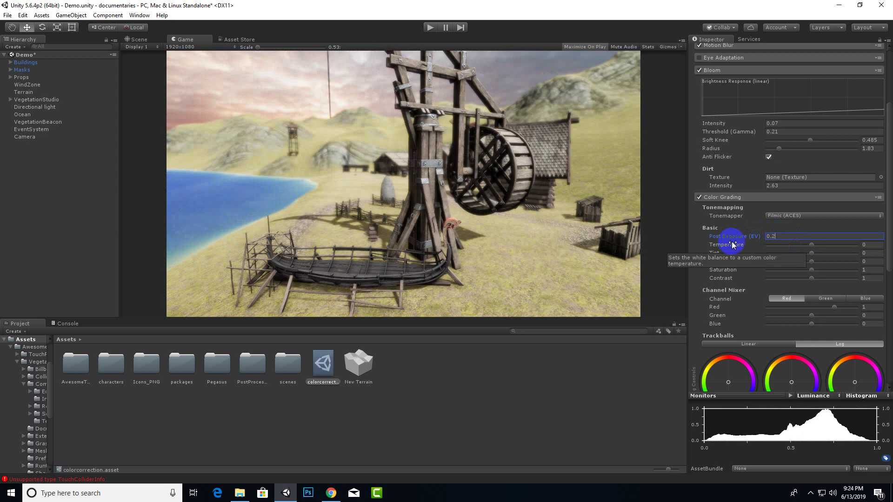
{"action": "left_click", "coordinate": [747, 246]}
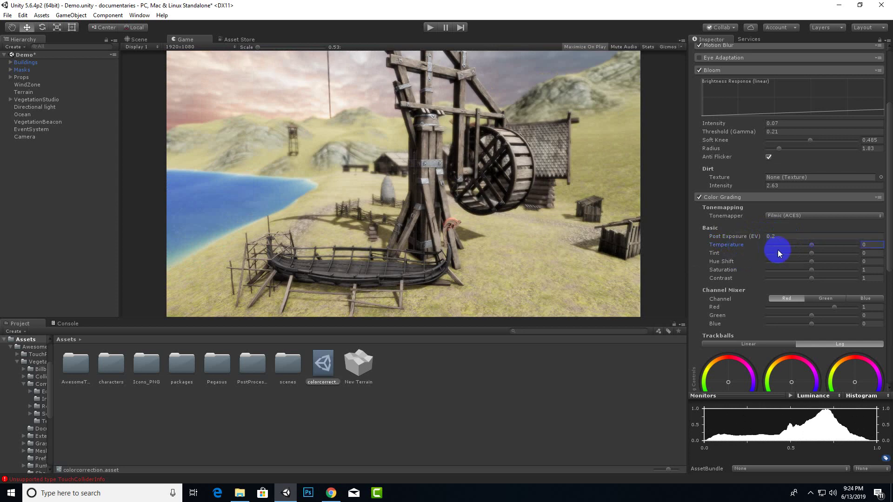
{"action": "left_click_drag", "start_coordinate": [813, 245], "coordinate": [832, 282]}
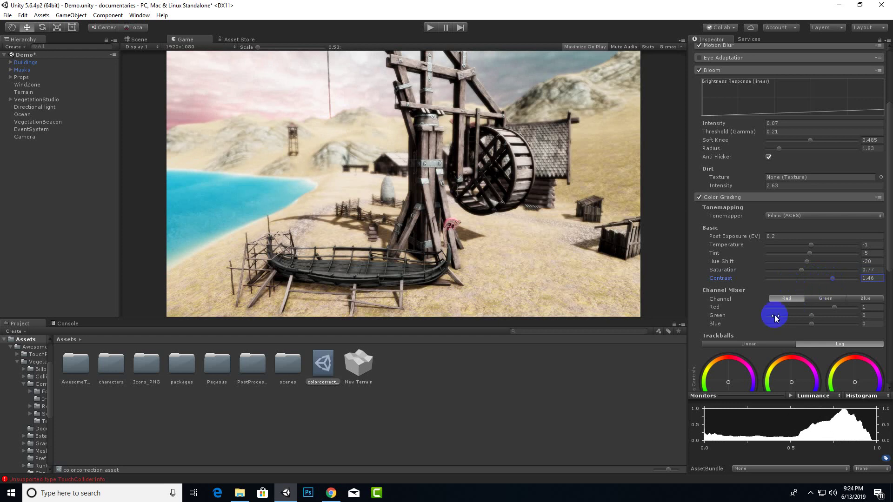
Shift the Log trackballs, moving Slope toward yellow-green and both Power and Offset slightly toward red.
{"action": "scroll", "coordinate": [755, 276], "scroll_direction": "down", "scroll_amount": 2}
{"action": "scroll", "coordinate": [814, 289], "scroll_direction": "down", "scroll_amount": 1}
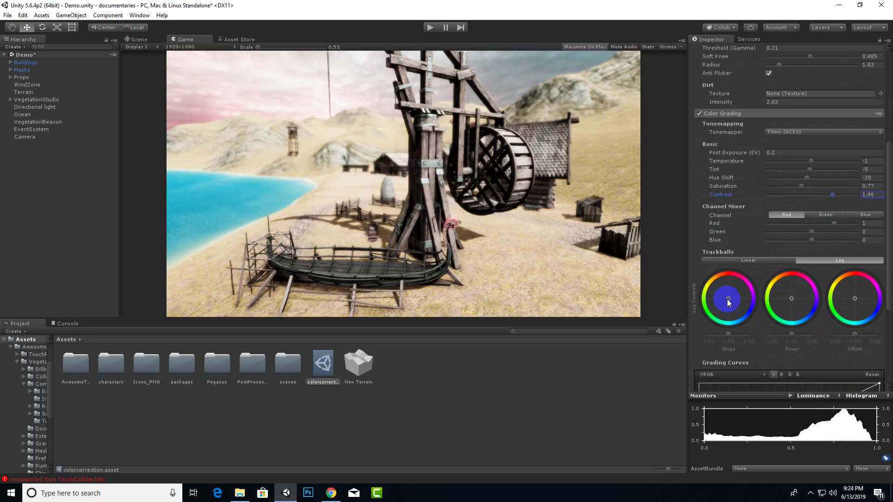
{"action": "left_click_drag", "start_coordinate": [729, 298], "coordinate": [720, 300]}
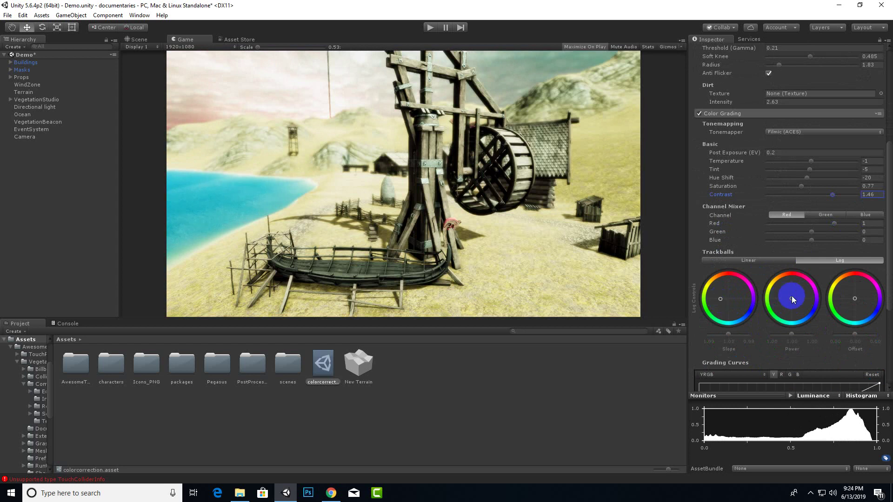
{"action": "left_click_drag", "start_coordinate": [792, 296], "coordinate": [795, 288]}
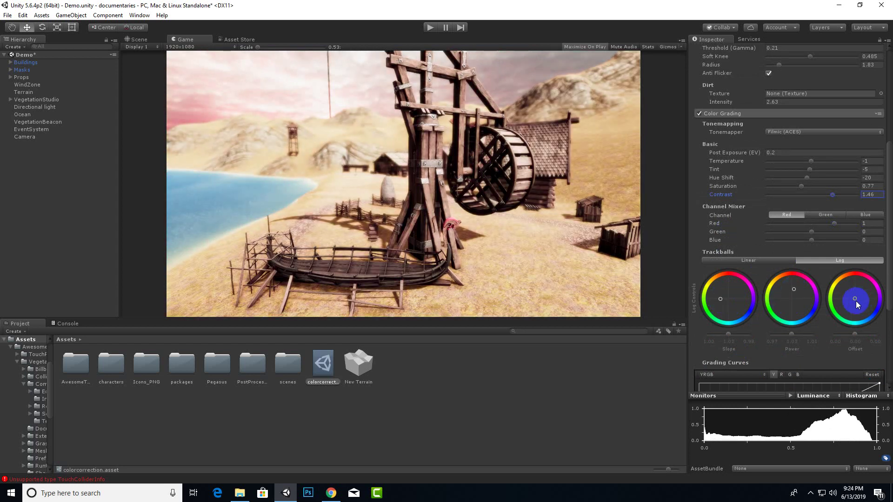
{"action": "left_click_drag", "start_coordinate": [856, 301], "coordinate": [857, 295]}
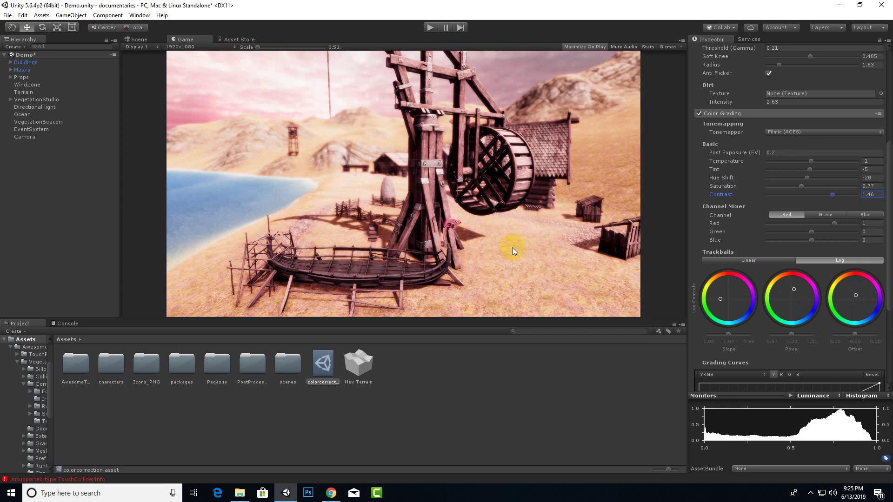
In the Channel Mixer, set the Blue value of the Blue channel to 0.63.
{"action": "left_click", "coordinate": [632, 258]}
{"action": "left_click_drag", "start_coordinate": [797, 253], "coordinate": [820, 229]}
{"action": "left_click", "coordinate": [827, 217]}
{"action": "left_click", "coordinate": [861, 217]}
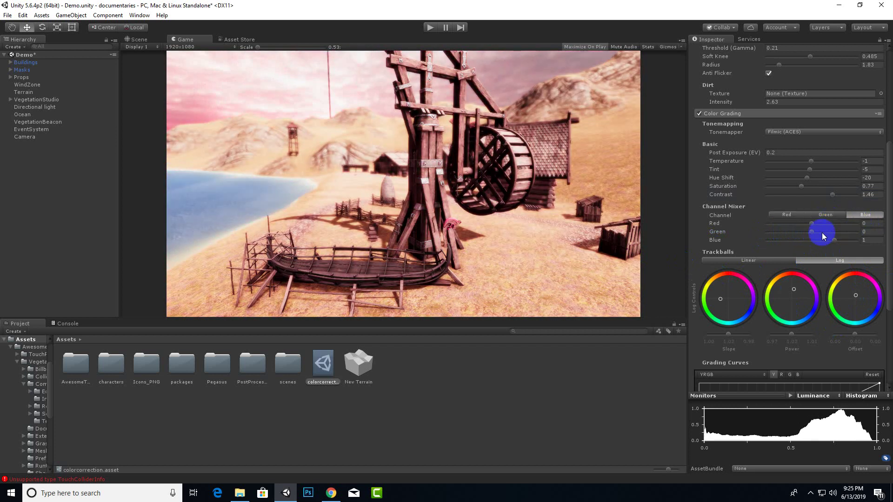
{"action": "mouse_move", "coordinate": [832, 240]}
{"action": "left_mouse_down"}
{"action": "mouse_move", "coordinate": [800, 239]}
{"action": "mouse_move", "coordinate": [854, 242]}
{"action": "mouse_move", "coordinate": [826, 241]}
{"action": "left_mouse_up"}
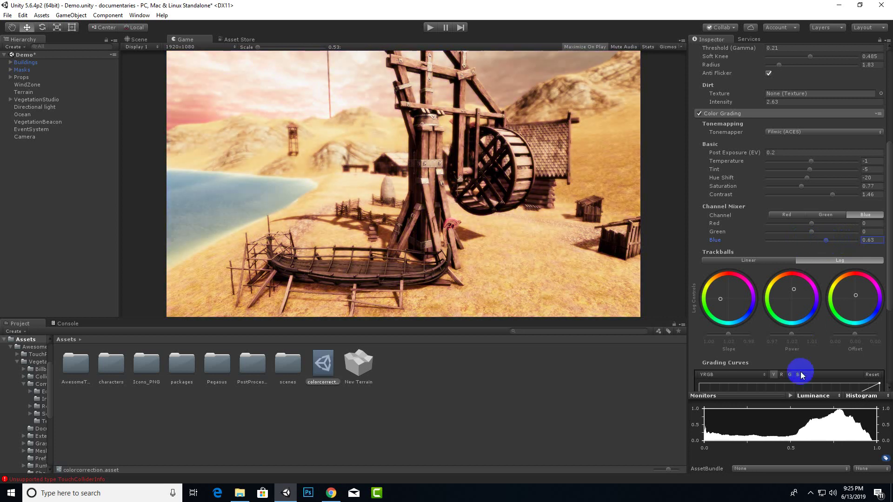
Shape the YRGB grading curve with added points at about (0.240, 0.141), (0.528, 0.429) and (0.740, 0.723).
{"action": "scroll", "coordinate": [807, 339], "scroll_direction": "down", "scroll_amount": 4}
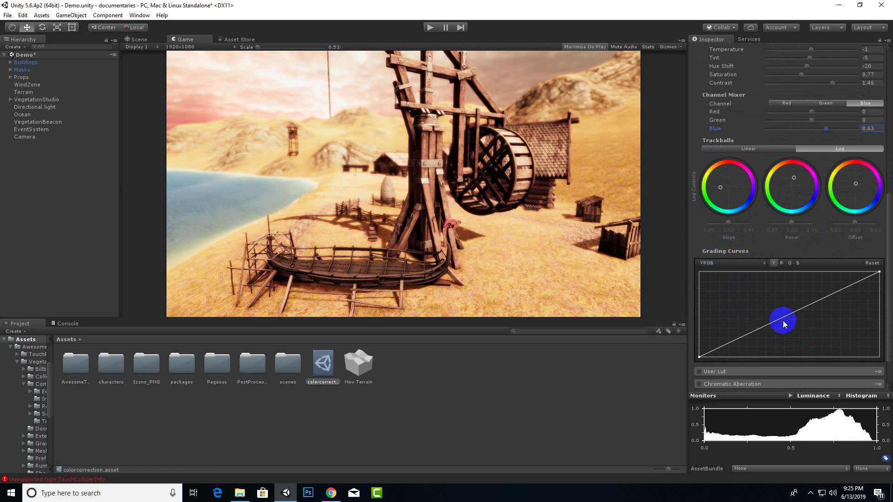
{"action": "left_click_drag", "start_coordinate": [783, 319], "coordinate": [731, 345]}
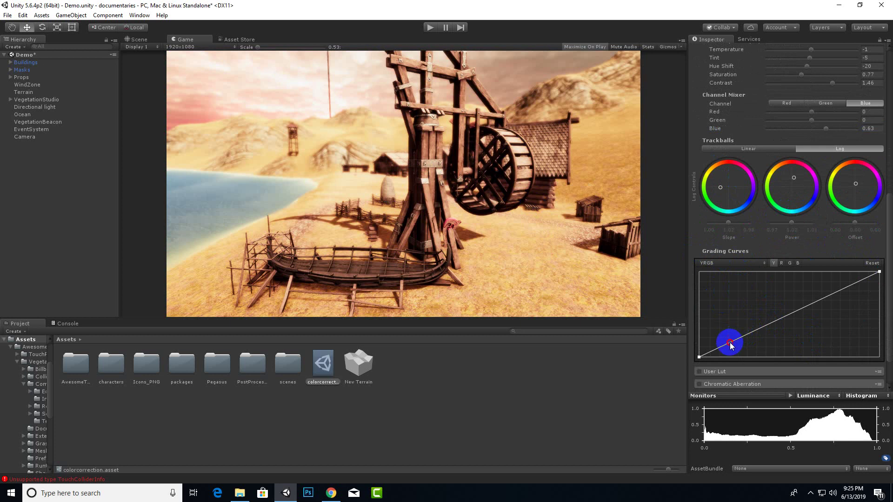
{"action": "left_click", "coordinate": [730, 344]}
{"action": "mouse_move", "coordinate": [731, 345]}
{"action": "left_mouse_down"}
{"action": "mouse_move", "coordinate": [727, 320]}
{"action": "mouse_move", "coordinate": [743, 345]}
{"action": "left_mouse_up"}
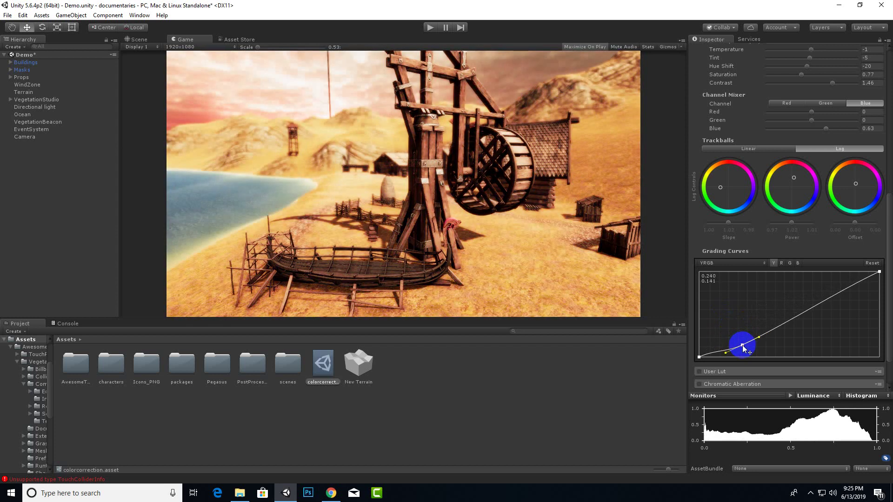
{"action": "left_click", "coordinate": [827, 301]}
{"action": "mouse_move", "coordinate": [828, 300]}
{"action": "left_mouse_down"}
{"action": "mouse_move", "coordinate": [817, 286]}
{"action": "mouse_move", "coordinate": [832, 296]}
{"action": "left_mouse_up"}
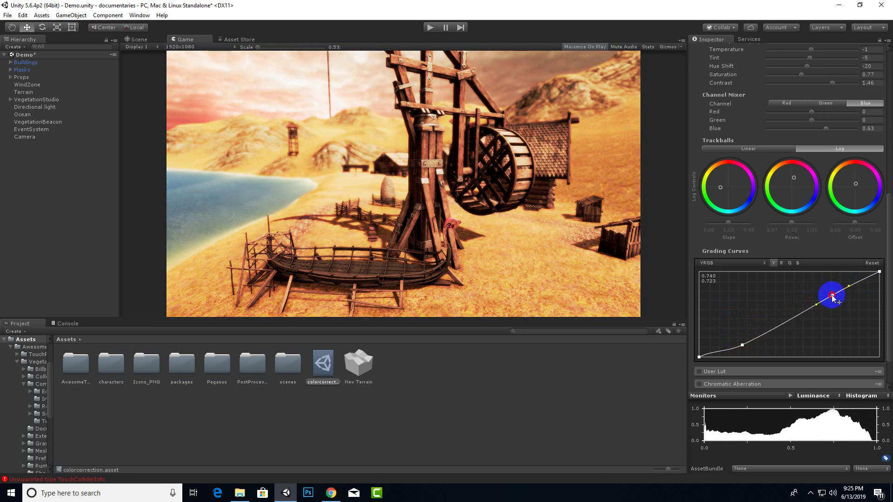
{"action": "left_click", "coordinate": [791, 319]}
{"action": "left_click_drag", "start_coordinate": [792, 322], "coordinate": [819, 316]}
{"action": "left_click", "coordinate": [503, 268]}
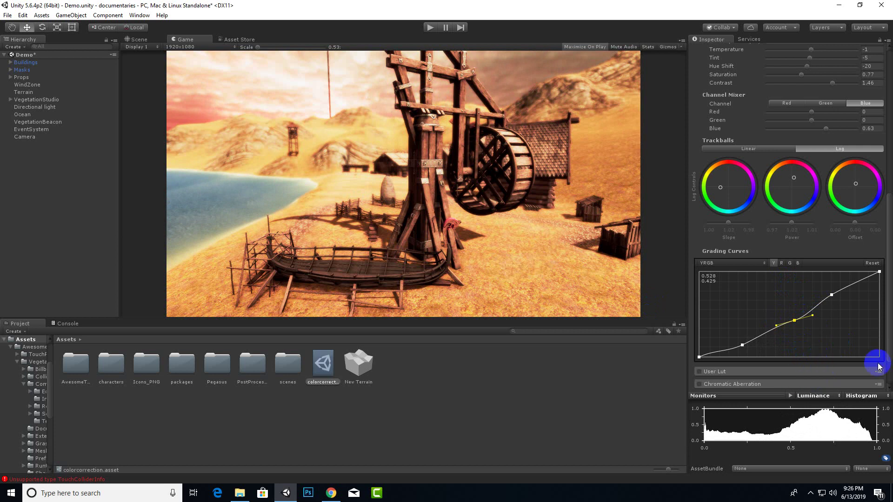
Collapse the Bloom settings, enable User Lut, and assign NeutralLUT_16 as its Lut texture by searching for "lut".
{"action": "scroll", "coordinate": [749, 120], "scroll_direction": "up", "scroll_amount": 10}
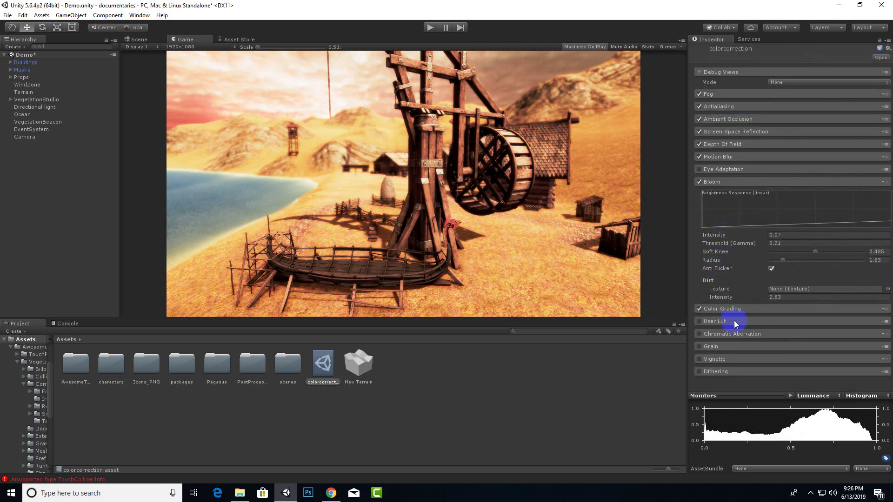
{"action": "left_click", "coordinate": [740, 183]}
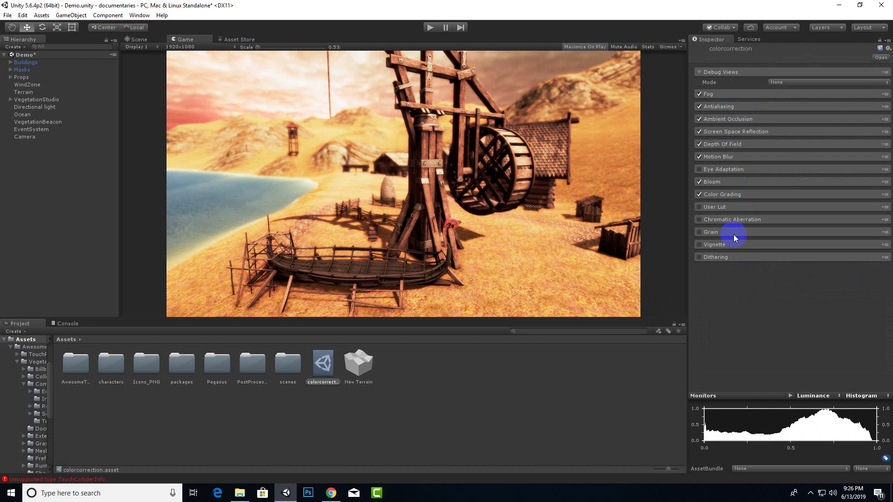
{"action": "left_click", "coordinate": [735, 207]}
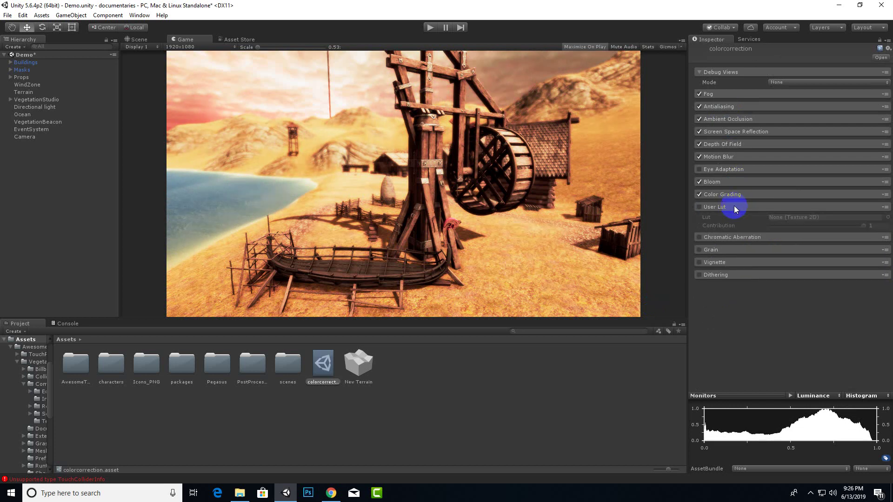
{"action": "left_click", "coordinate": [700, 207]}
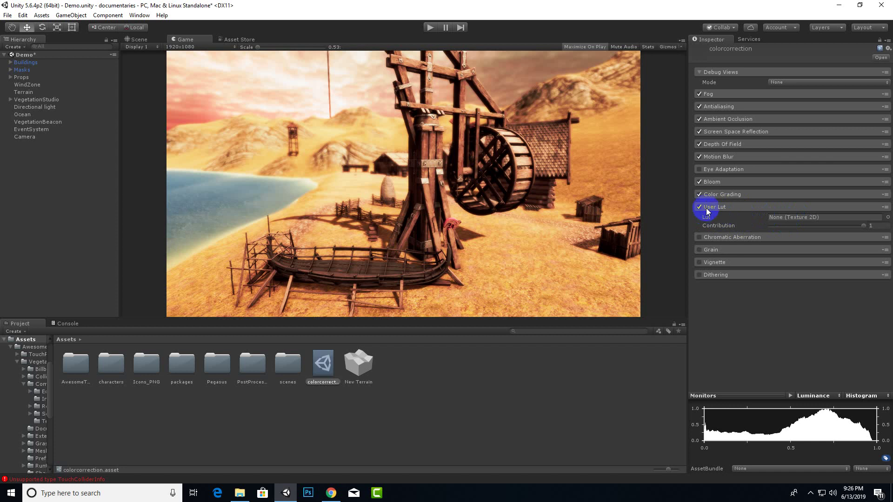
{"action": "left_click", "coordinate": [887, 217]}
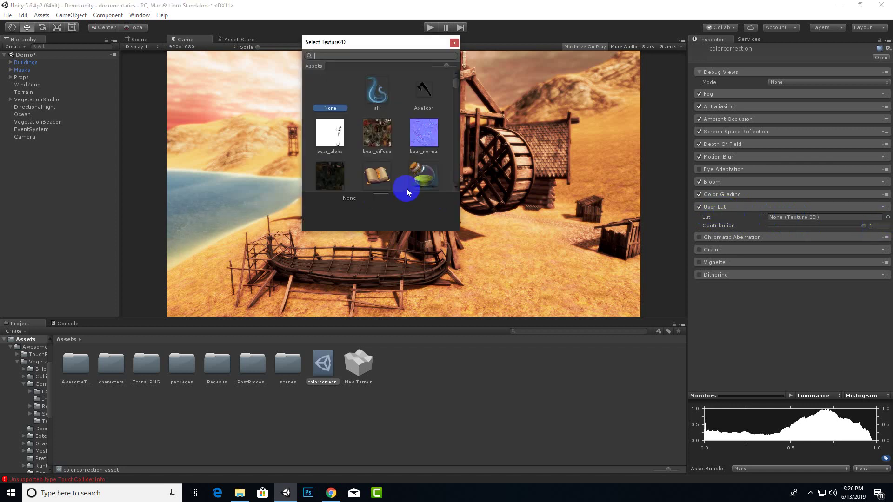
{"action": "type", "text": "lut"}
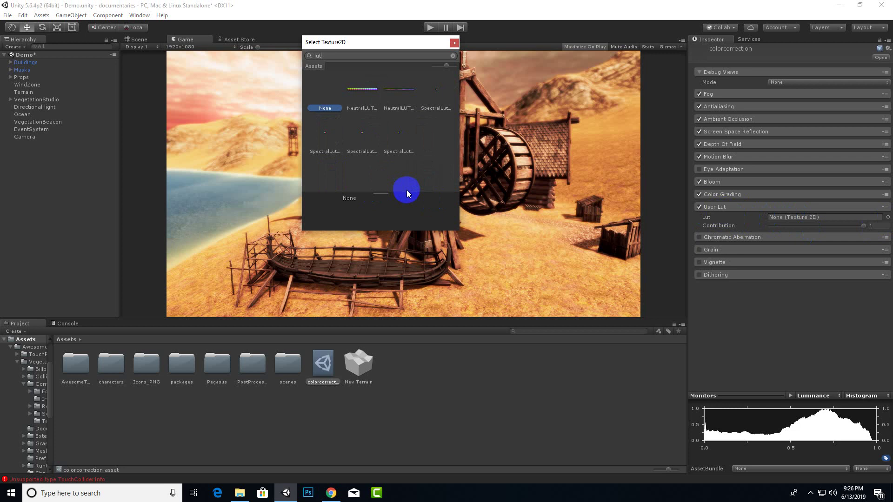
{"action": "double_click", "coordinate": [366, 91]}
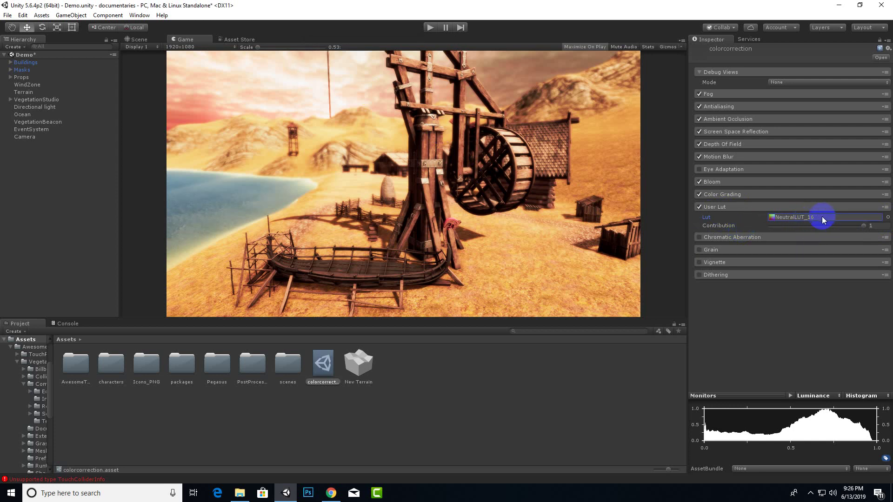
{"action": "left_click", "coordinate": [888, 218]}
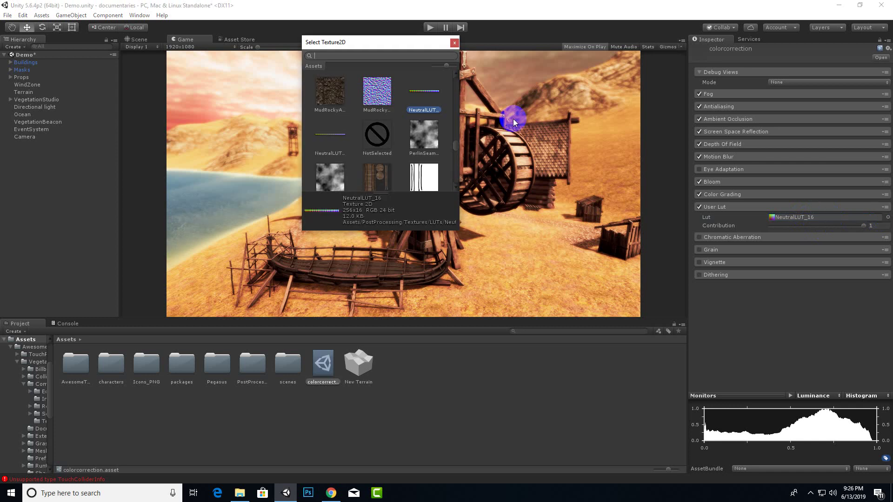
{"action": "left_click", "coordinate": [454, 43]}
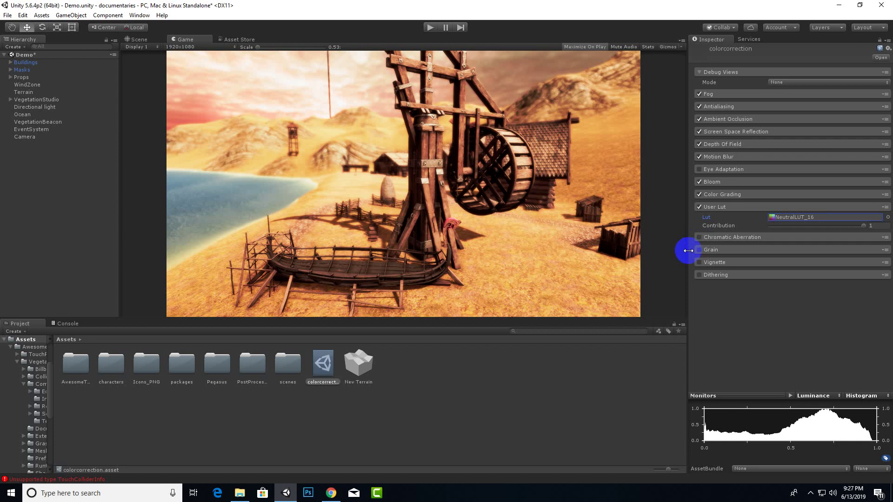
{"action": "left_click", "coordinate": [495, 197]}
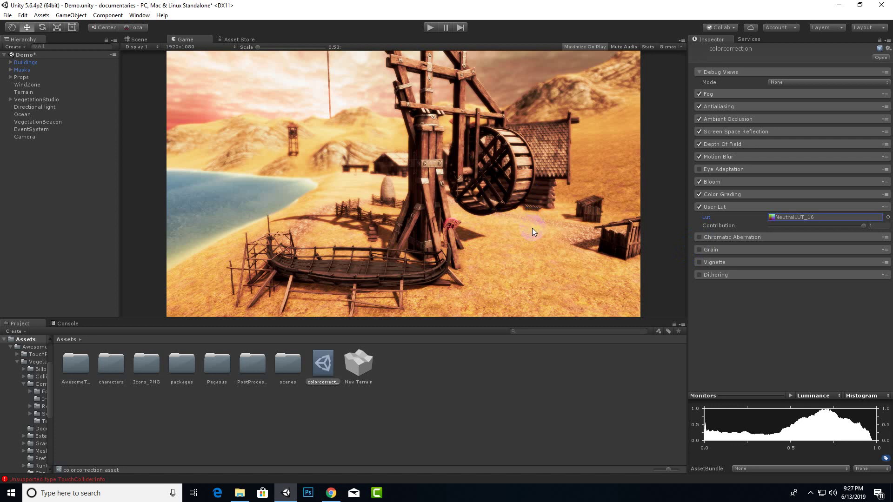
Enable Chromatic Aberration and assign SpectralLut_GreenPurple as its Spectral Texture by searching for "spect".
{"action": "left_click", "coordinate": [700, 237]}
{"action": "left_click", "coordinate": [716, 238]}
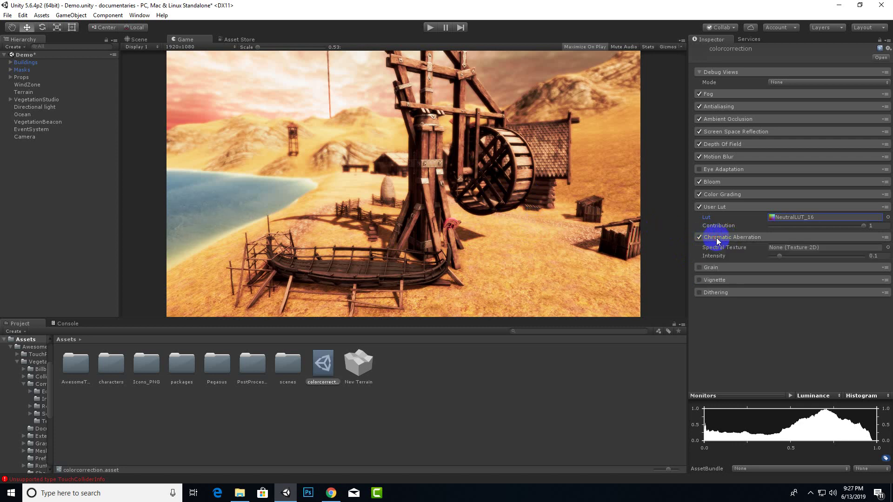
{"action": "left_click", "coordinate": [888, 247]}
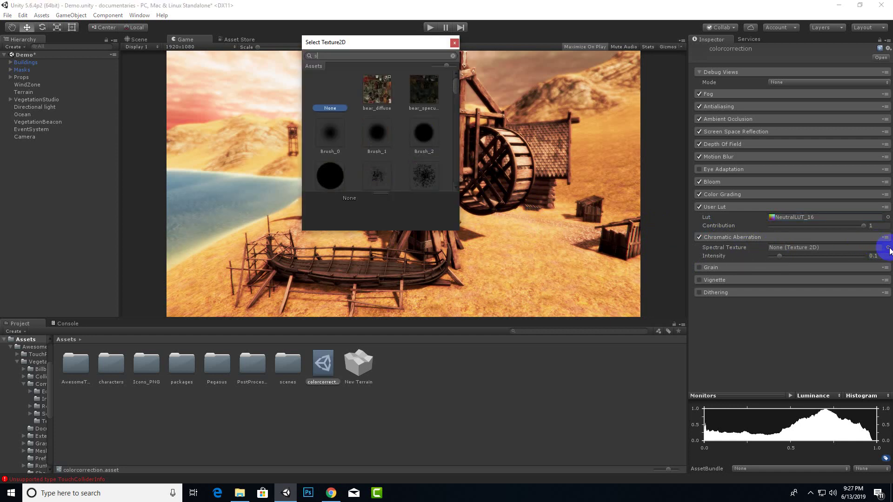
{"action": "type", "text": "spec"}
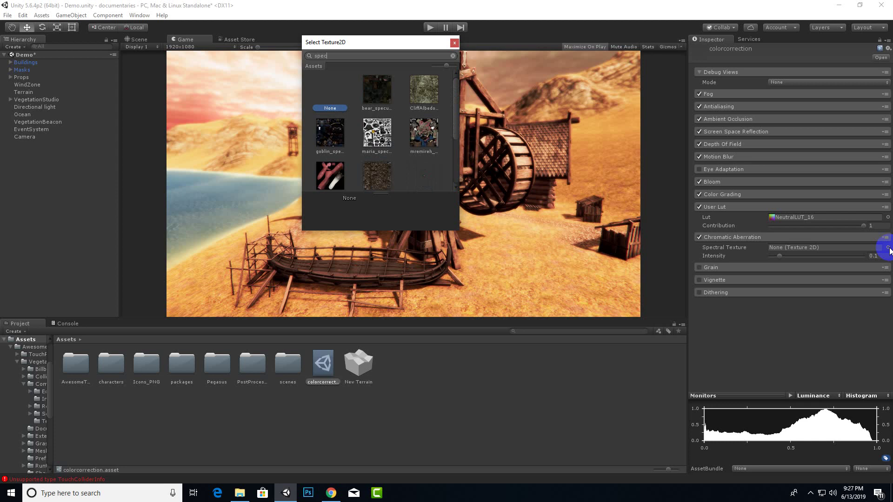
{"action": "type", "text": "t"}
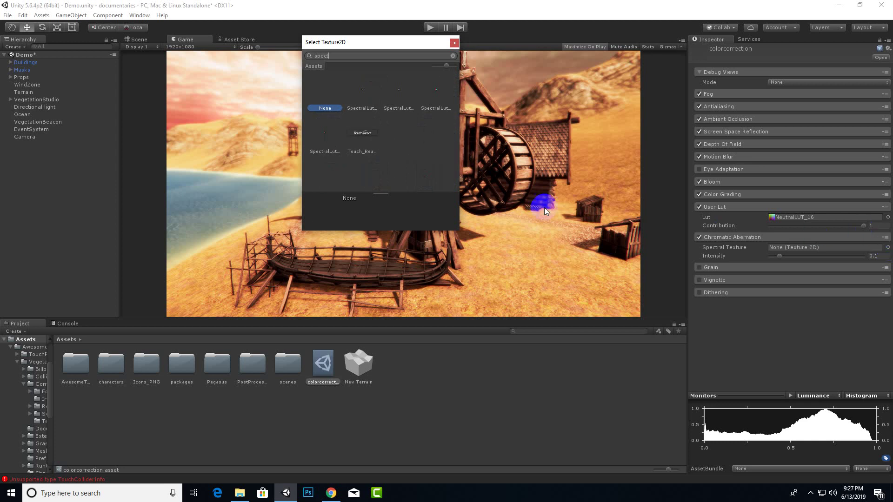
{"action": "left_click", "coordinate": [364, 105]}
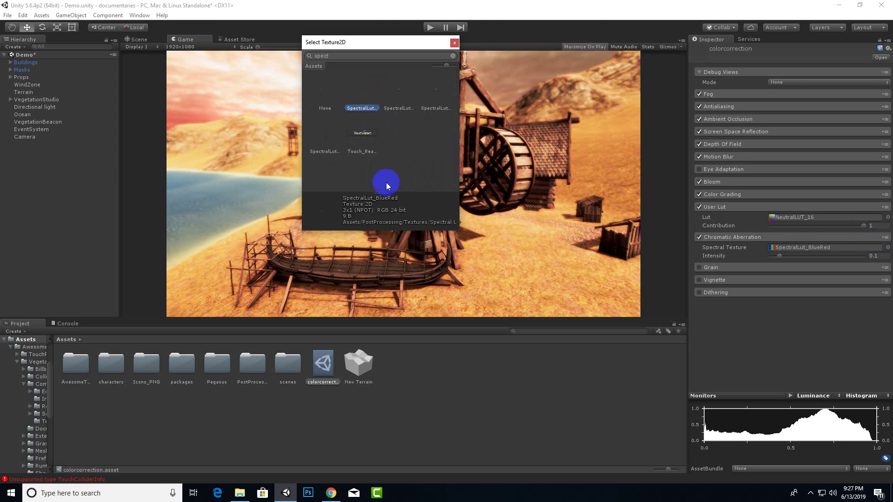
{"action": "left_click", "coordinate": [399, 95]}
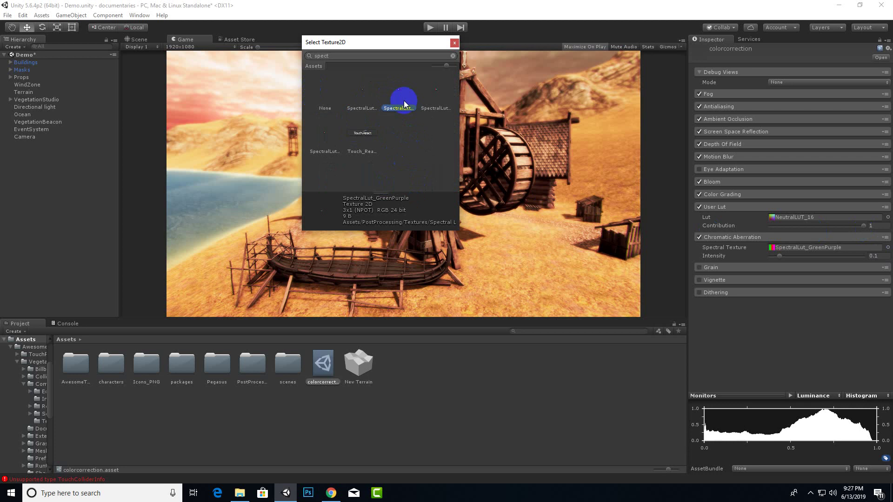
{"action": "double_click", "coordinate": [404, 101]}
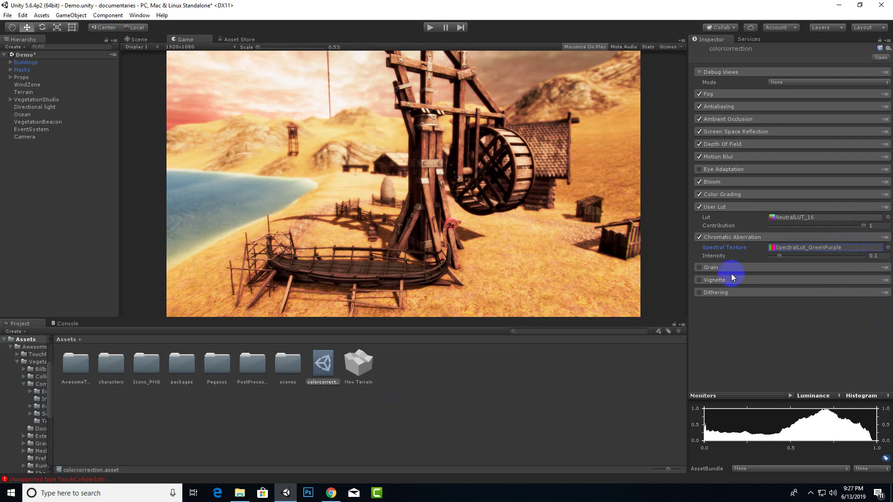
Enable the Grain effect in the profile and expand its settings.
{"action": "left_click", "coordinate": [700, 268]}
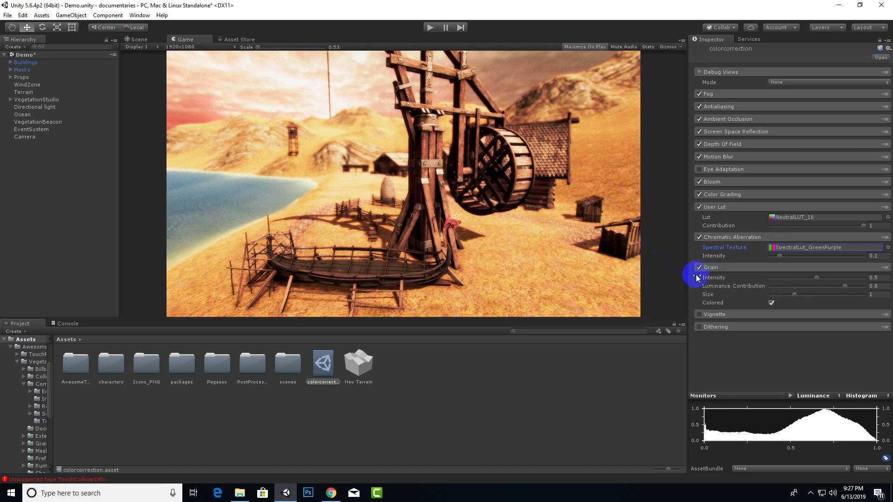
{"action": "left_click", "coordinate": [699, 268]}
{"action": "left_click", "coordinate": [705, 268]}
{"action": "left_click", "coordinate": [700, 268]}
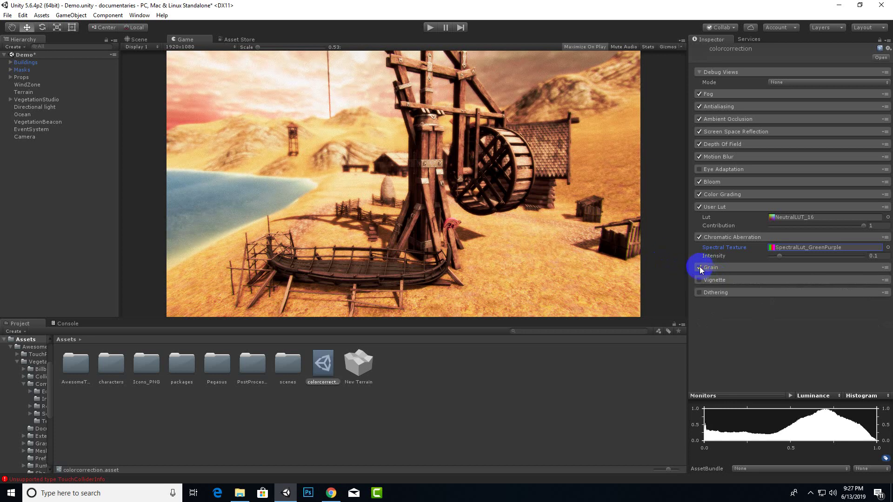
{"action": "left_click", "coordinate": [714, 269]}
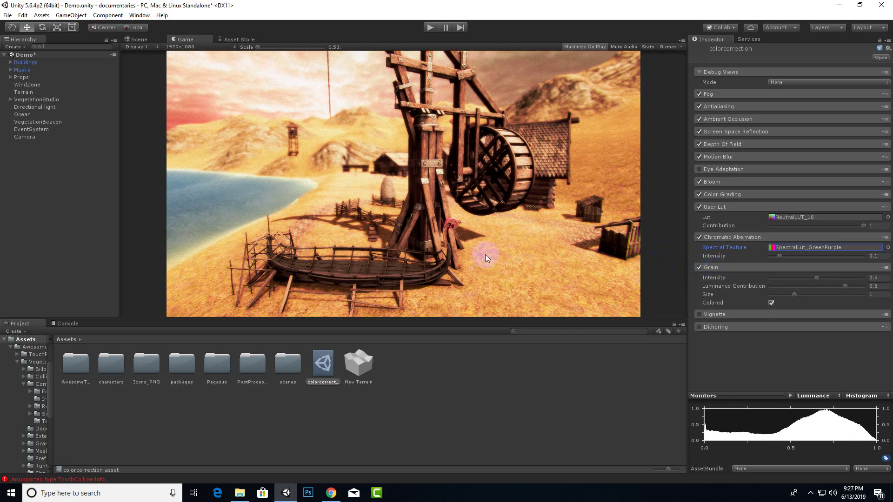
Set Grain Intensity to 0.499, Luminance Contribution to 0.721 and Size to 1.12, leaving Colored enabled.
{"action": "left_click_drag", "start_coordinate": [817, 278], "coordinate": [872, 280]}
{"action": "scroll", "coordinate": [598, 235], "scroll_direction": "up", "scroll_amount": 2}
{"action": "scroll", "coordinate": [598, 236], "scroll_direction": "up", "scroll_amount": 1}
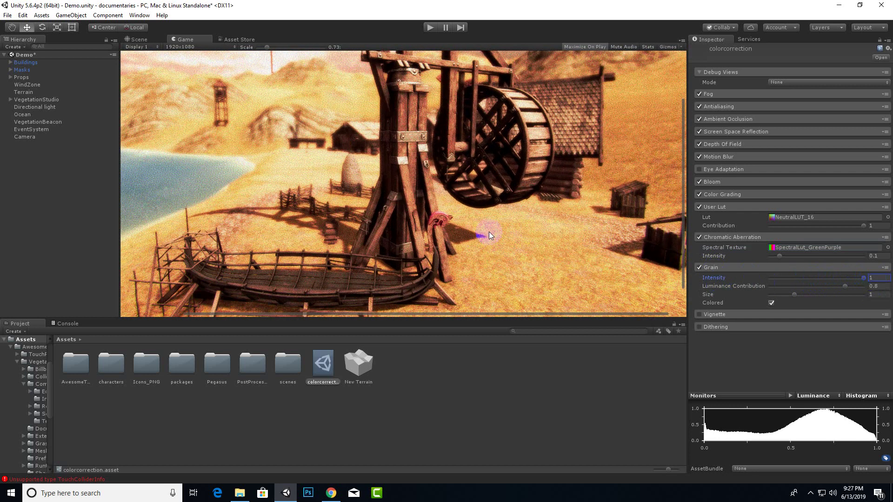
{"action": "left_click_drag", "start_coordinate": [854, 279], "coordinate": [837, 286]}
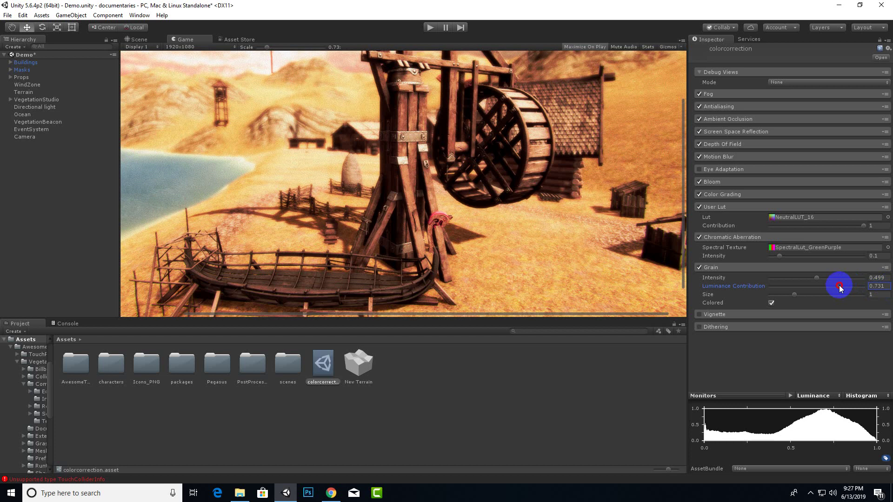
{"action": "left_click_drag", "start_coordinate": [775, 294], "coordinate": [799, 297]}
{"action": "left_click", "coordinate": [772, 302]}
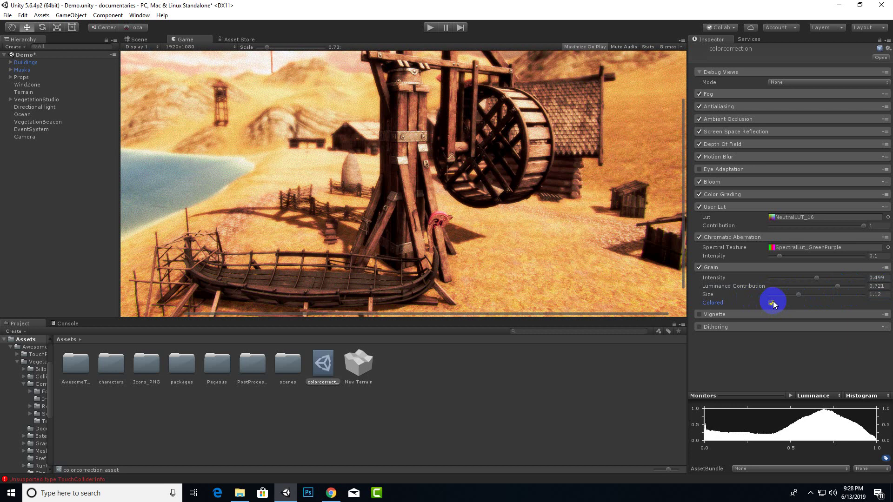
{"action": "left_click", "coordinate": [774, 300]}
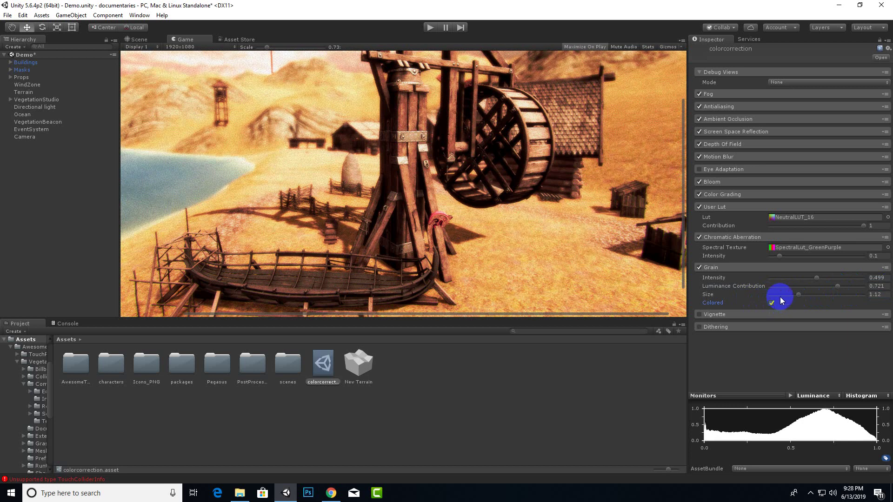
Collapse the Grain, Chromatic Aberration and User Lut settings, and enable Vignette with its settings expanded.
{"action": "left_click", "coordinate": [737, 268]}
{"action": "left_click", "coordinate": [734, 237]}
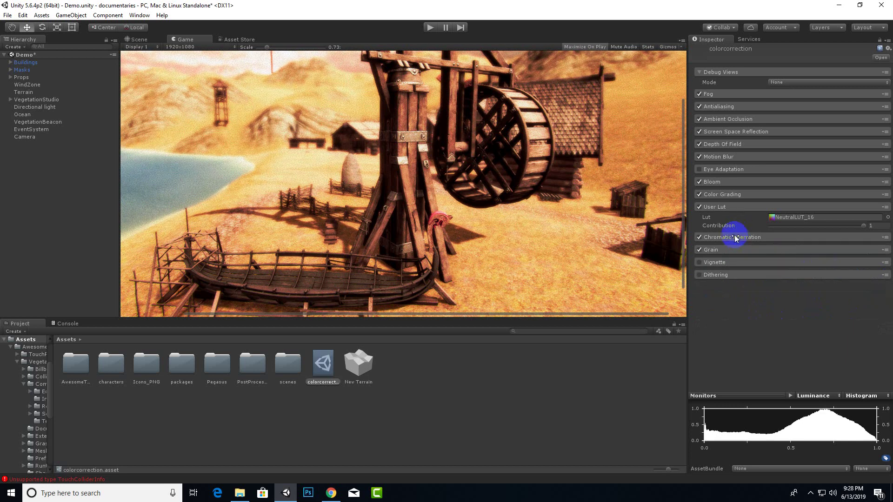
{"action": "left_click", "coordinate": [725, 207]}
{"action": "left_click", "coordinate": [727, 245]}
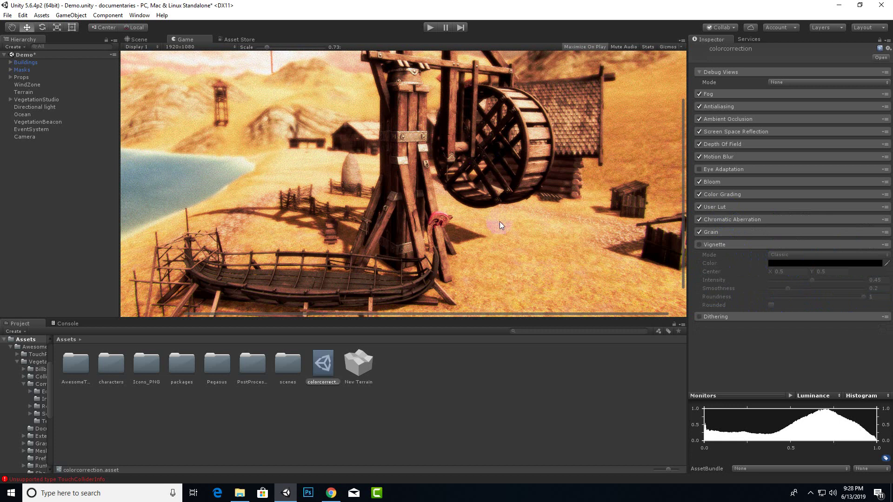
{"action": "scroll", "coordinate": [527, 233], "scroll_direction": "down", "scroll_amount": 3}
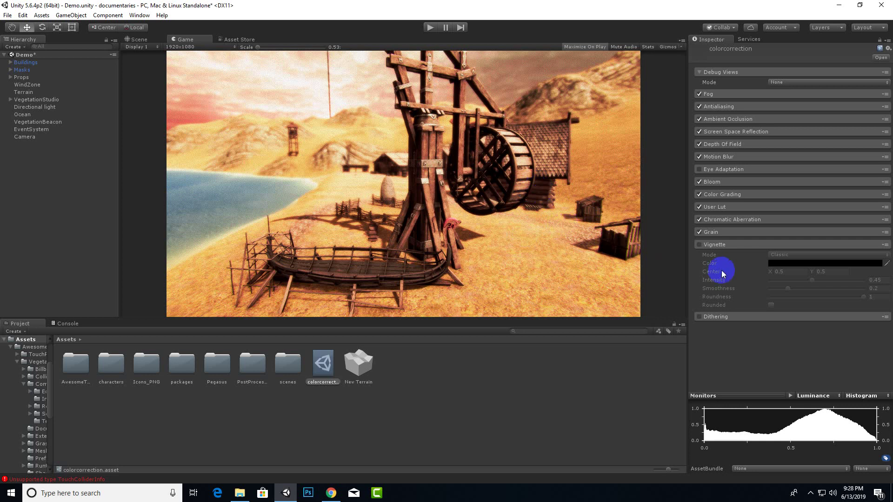
{"action": "left_click", "coordinate": [700, 246]}
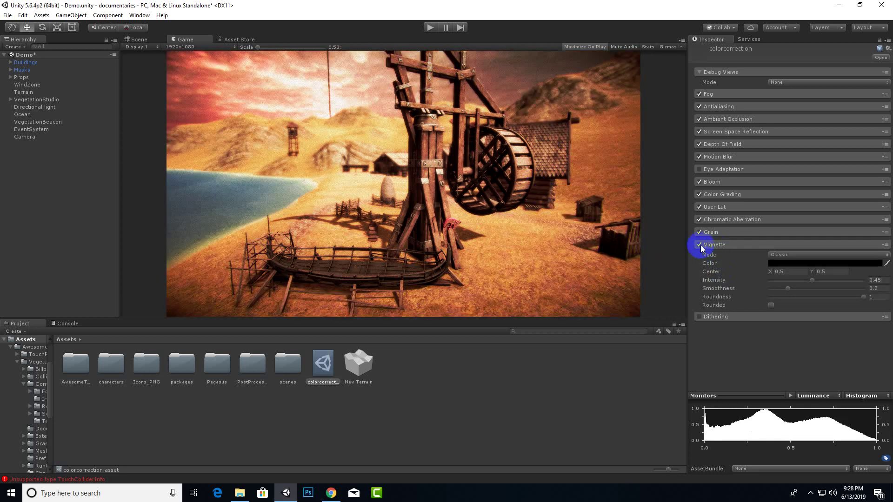
{"action": "left_click", "coordinate": [699, 245]}
{"action": "left_click", "coordinate": [699, 245]}
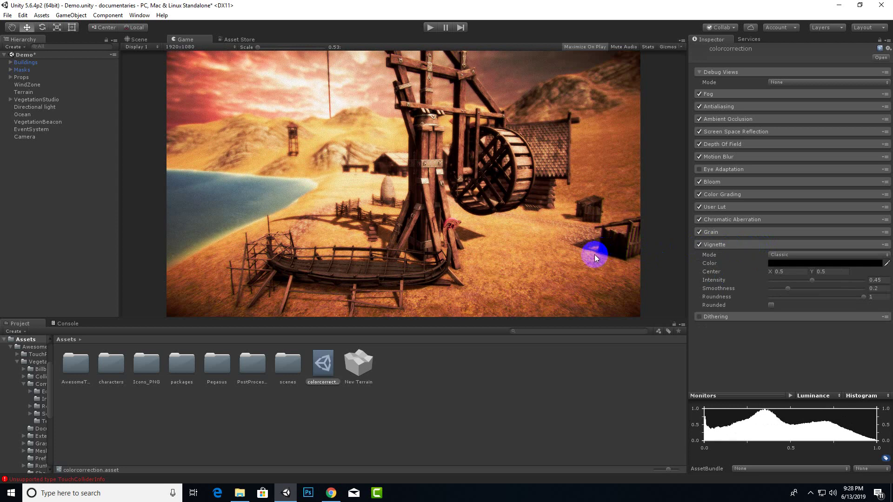
Try the Masked mode for Vignette and return the mode to Classic.
{"action": "left_click", "coordinate": [803, 256]}
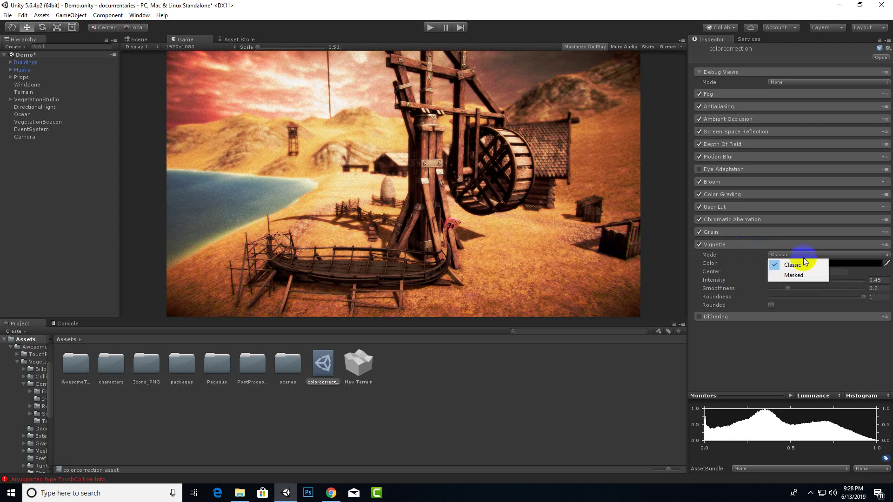
{"action": "left_click", "coordinate": [797, 276]}
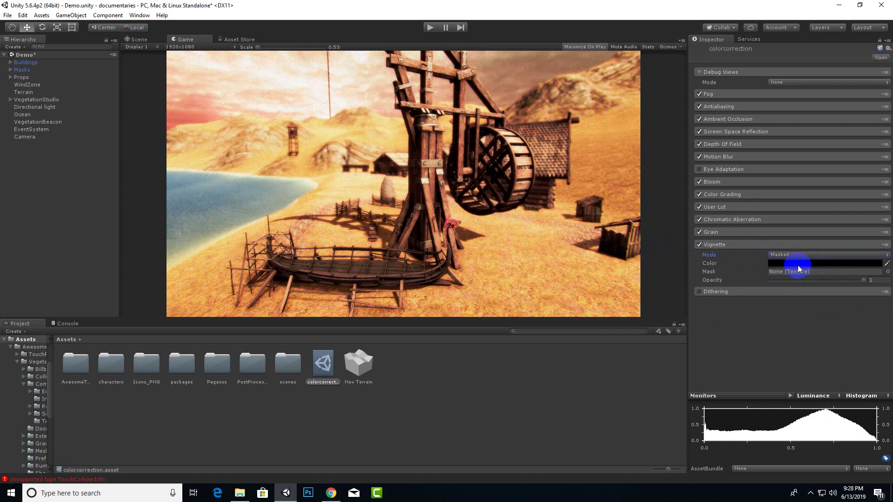
{"action": "left_click", "coordinate": [797, 256]}
{"action": "left_click", "coordinate": [798, 263]}
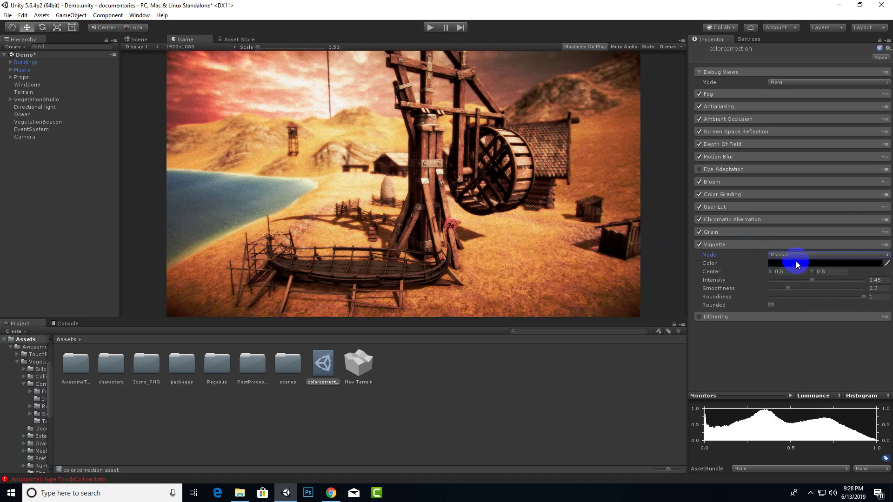
Set the Vignette color to dark gray 3E3E3E and its Intensity to 0.39.
{"action": "left_click", "coordinate": [797, 264]}
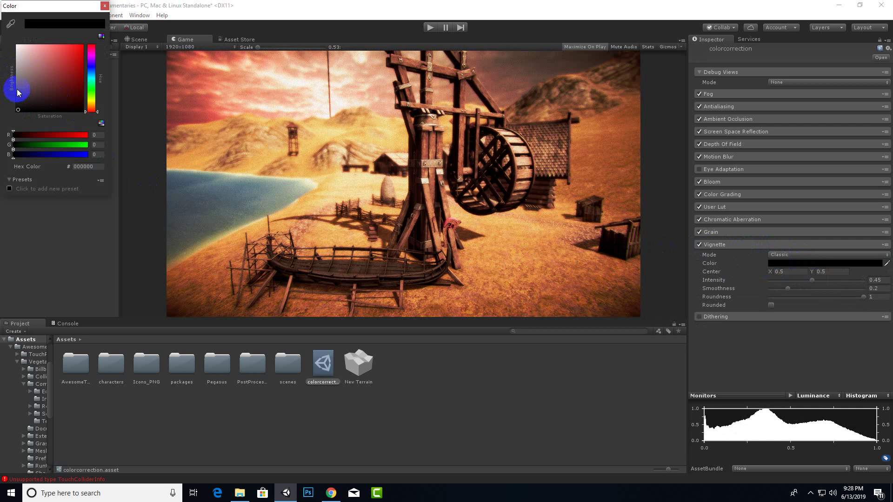
{"action": "left_click_drag", "start_coordinate": [19, 93], "coordinate": [15, 27]}
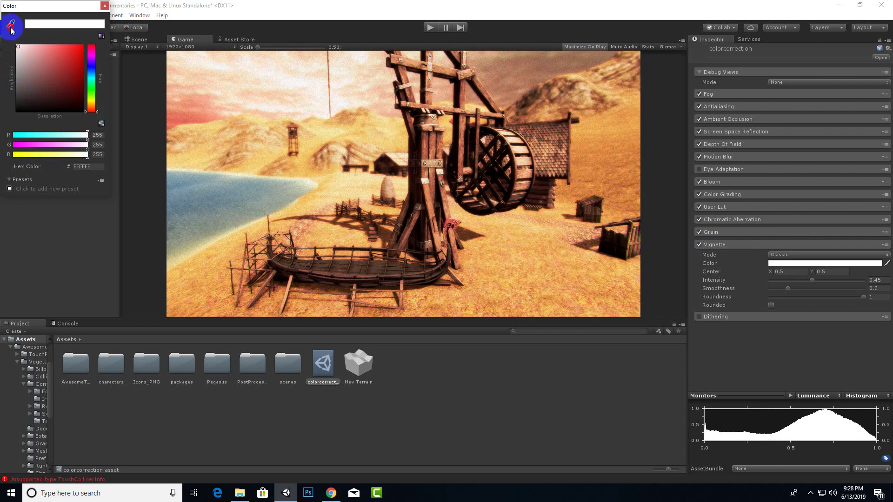
{"action": "left_click", "coordinate": [10, 25]}
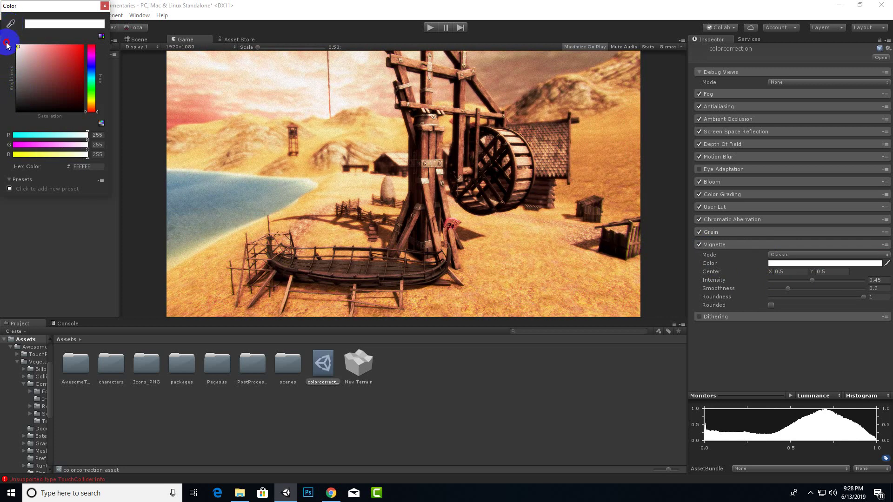
{"action": "left_click", "coordinate": [6, 108]}
{"action": "left_click_drag", "start_coordinate": [6, 108], "coordinate": [6, 97]}
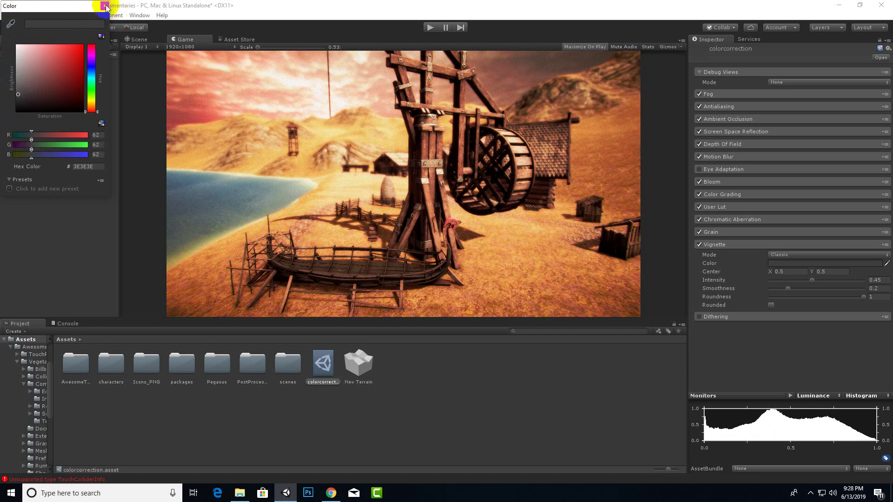
{"action": "left_click", "coordinate": [105, 6]}
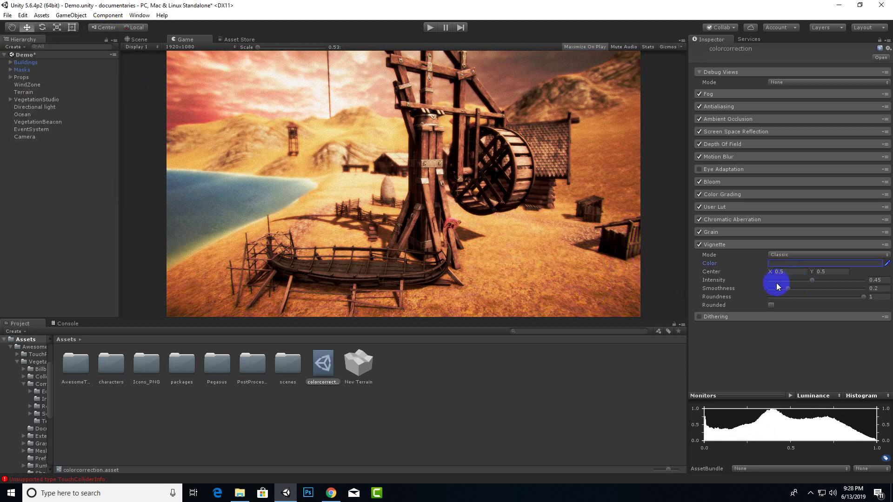
{"action": "mouse_move", "coordinate": [812, 282]}
{"action": "left_mouse_down"}
{"action": "mouse_move", "coordinate": [849, 282]}
{"action": "mouse_move", "coordinate": [796, 284]}
{"action": "mouse_move", "coordinate": [807, 283]}
{"action": "left_mouse_up"}
Try Dithering with Grain on and off, finishing with Grain enabled and Dithering disabled.
{"action": "left_click", "coordinate": [700, 318]}
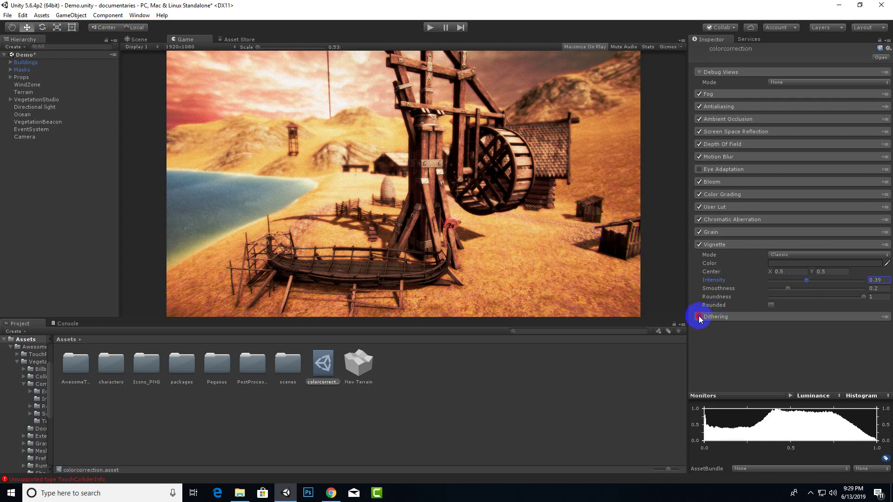
{"action": "left_click", "coordinate": [723, 319]}
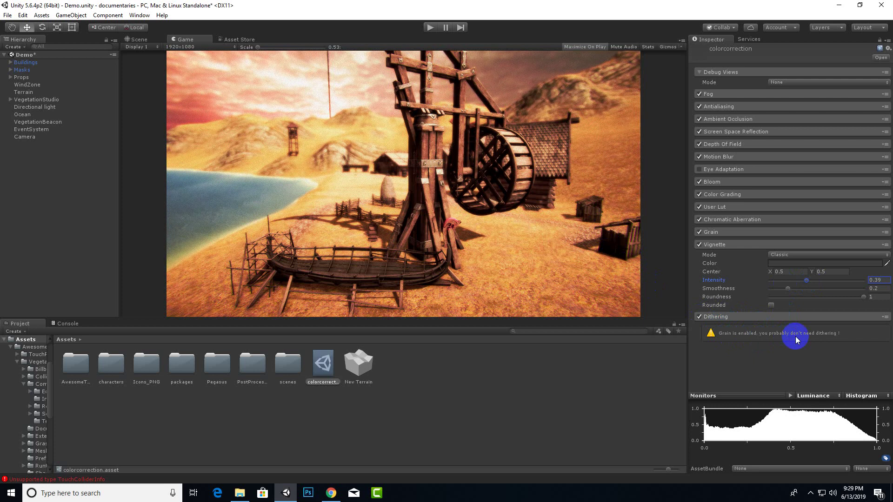
{"action": "left_click", "coordinate": [699, 318]}
{"action": "left_click", "coordinate": [699, 232]}
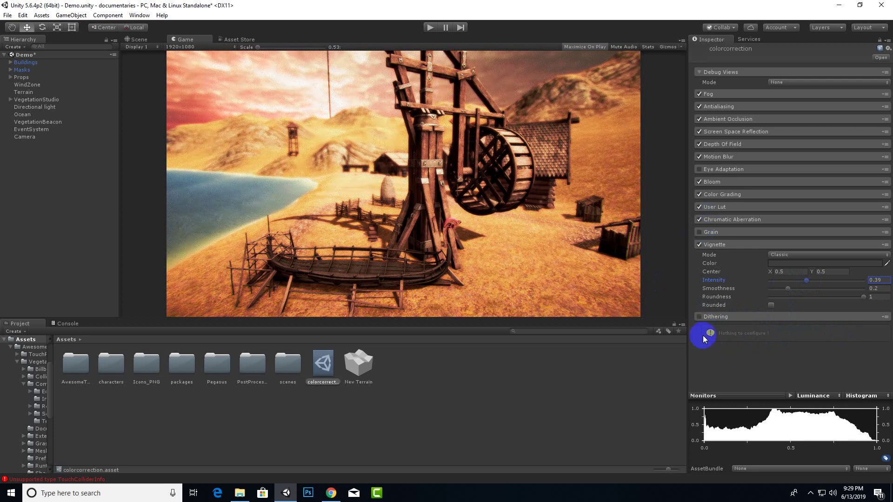
{"action": "left_click", "coordinate": [699, 317]}
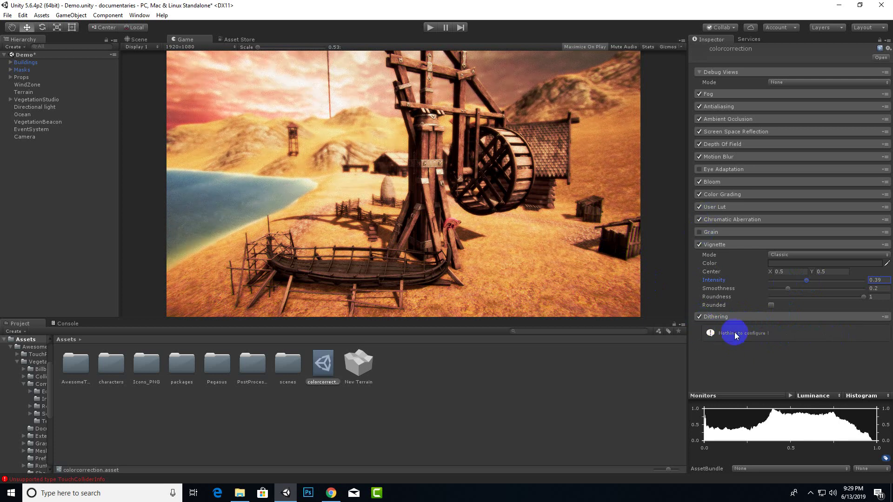
{"action": "left_click", "coordinate": [700, 317]}
{"action": "left_click", "coordinate": [699, 317]}
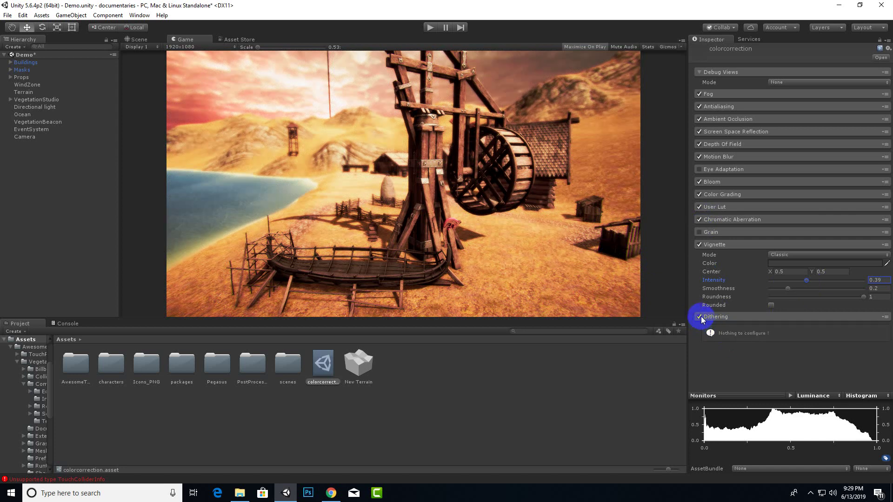
{"action": "left_click", "coordinate": [699, 232]}
{"action": "left_click", "coordinate": [699, 316]}
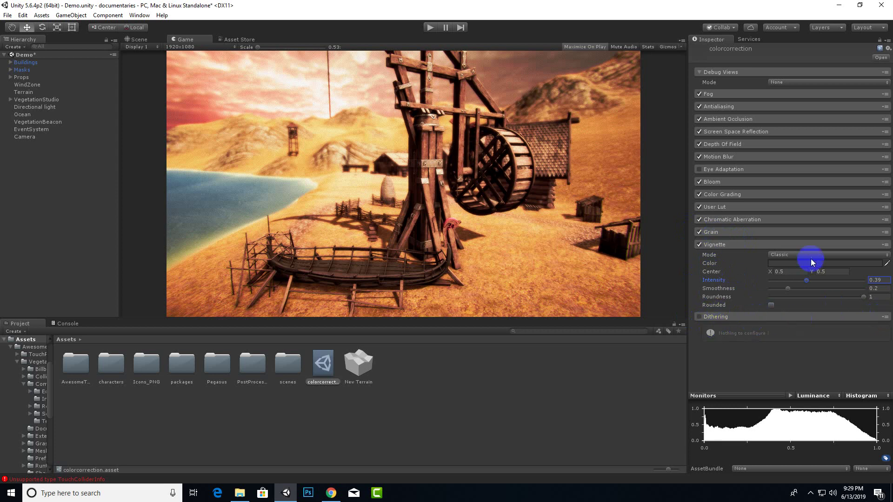
Collapse the Vignette settings and compare the image with Eye Adaptation on and off, leaving it disabled.
{"action": "left_click", "coordinate": [861, 244]}
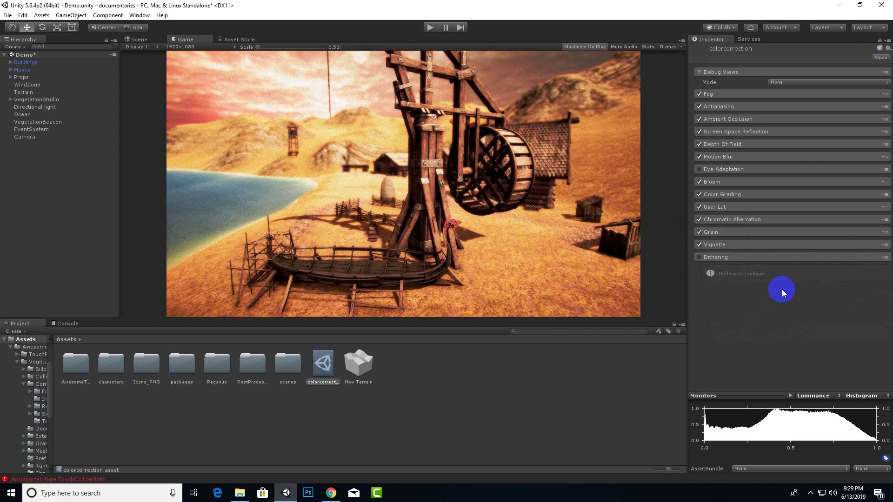
{"action": "left_click", "coordinate": [698, 169]}
{"action": "left_click", "coordinate": [699, 169]}
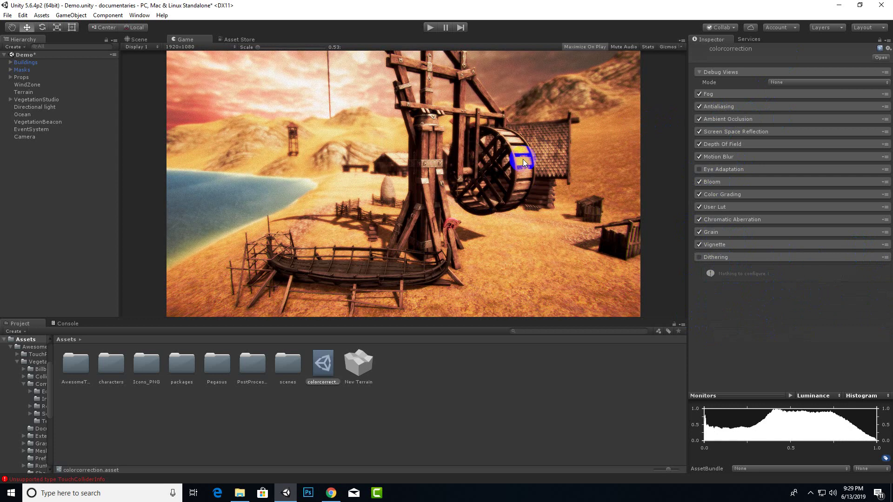
Compare the unprocessed Scene view with the graded Game view, and briefly run the game to check the image in Play mode.
{"action": "left_click", "coordinate": [137, 41]}
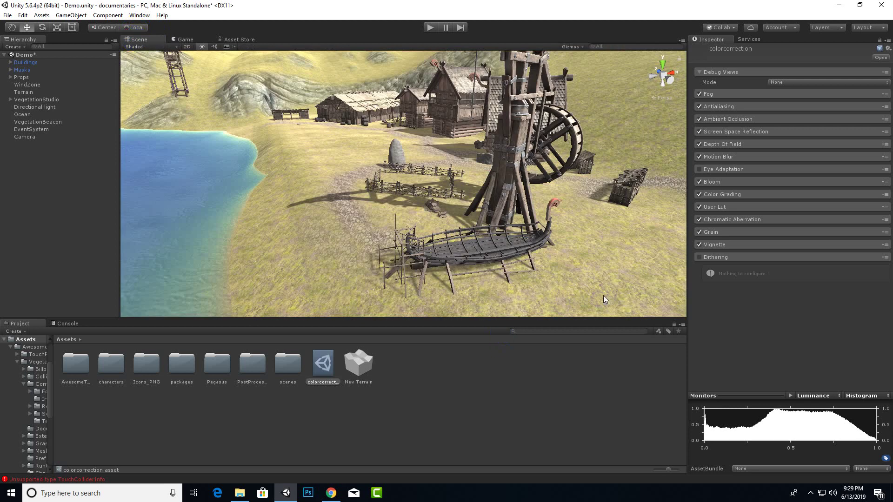
{"action": "left_click", "coordinate": [198, 42]}
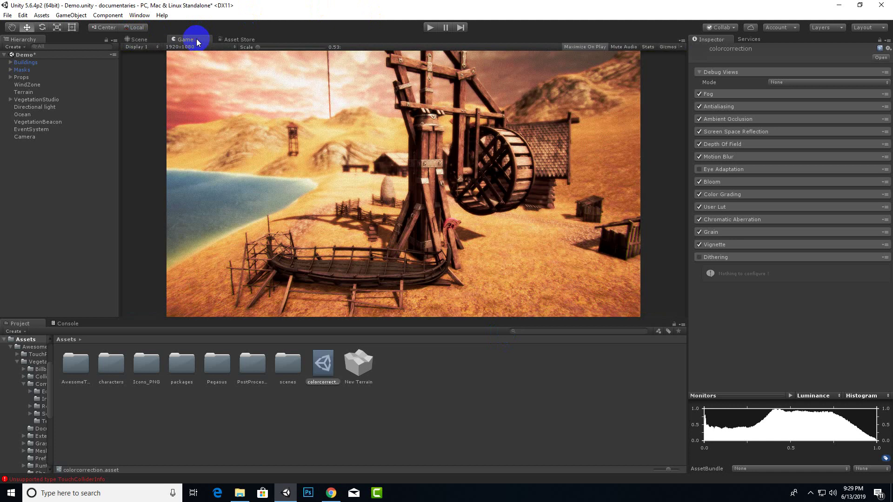
{"action": "left_click", "coordinate": [431, 27]}
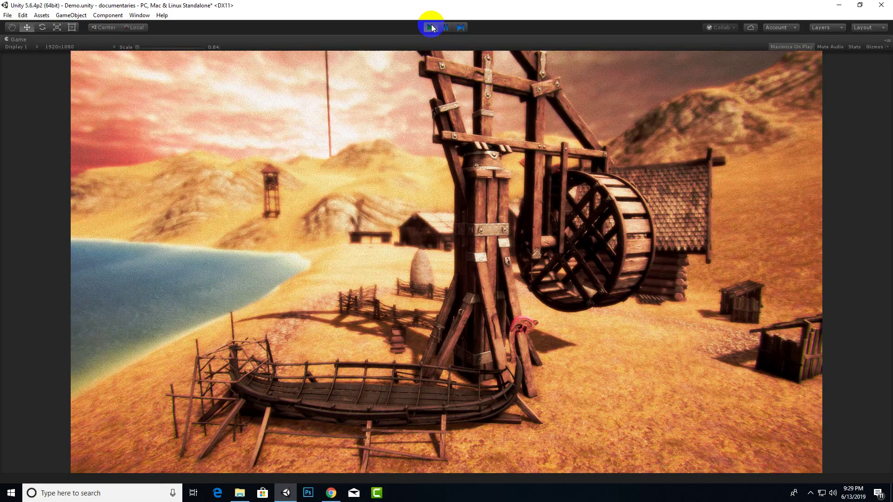
{"action": "left_click", "coordinate": [431, 27]}
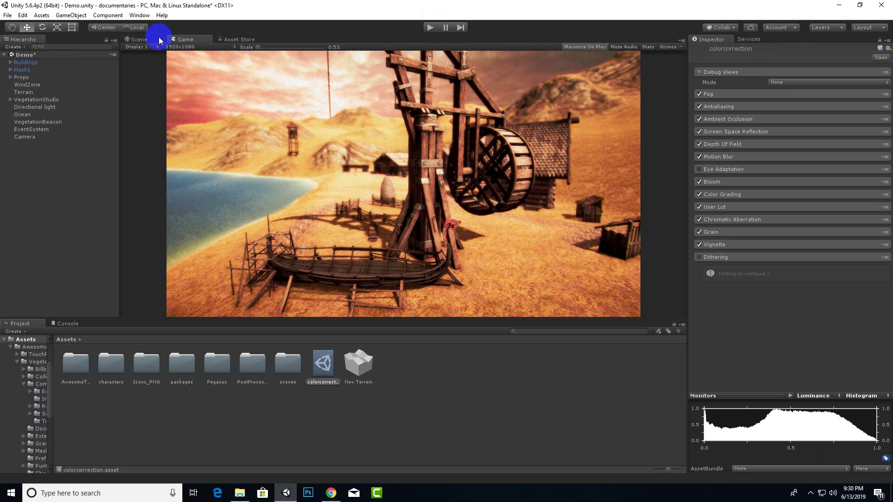
{"action": "left_click", "coordinate": [150, 39]}
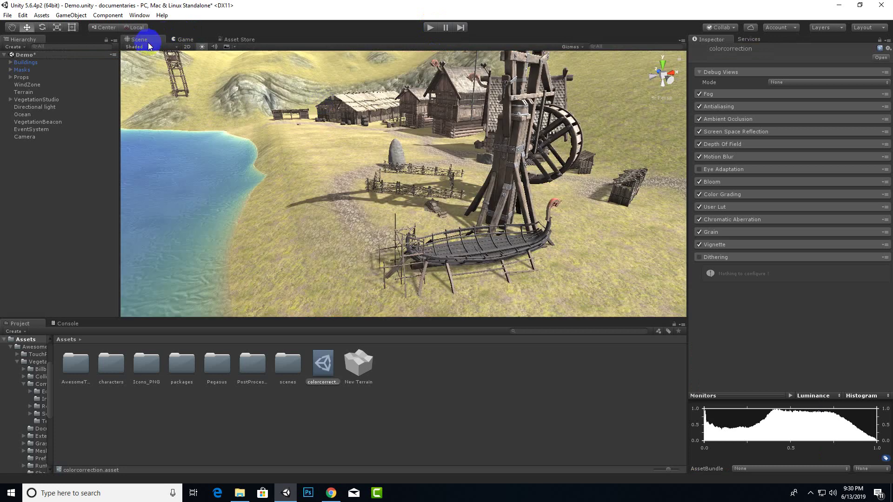
{"action": "left_click", "coordinate": [186, 39]}
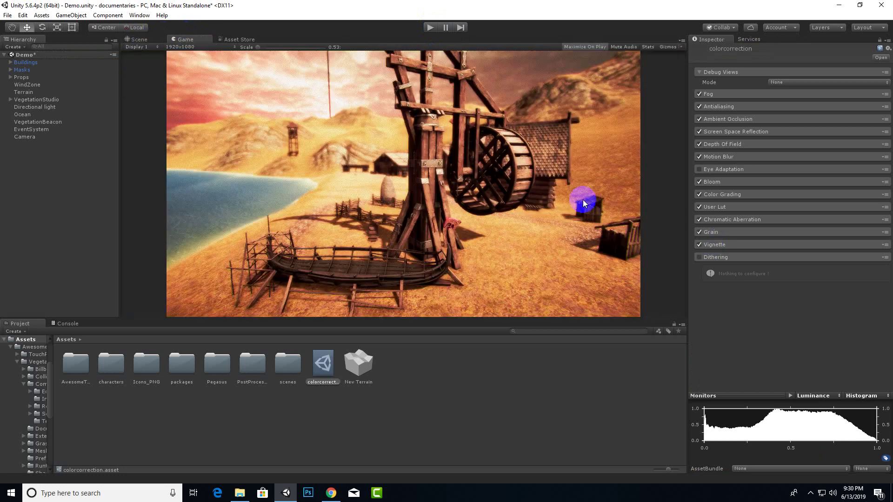
Set Color Grading's Saturation to 0.98, shift the linear Lift trackball slightly toward purple, and collapse the Color Grading settings.
{"action": "left_click", "coordinate": [723, 194]}
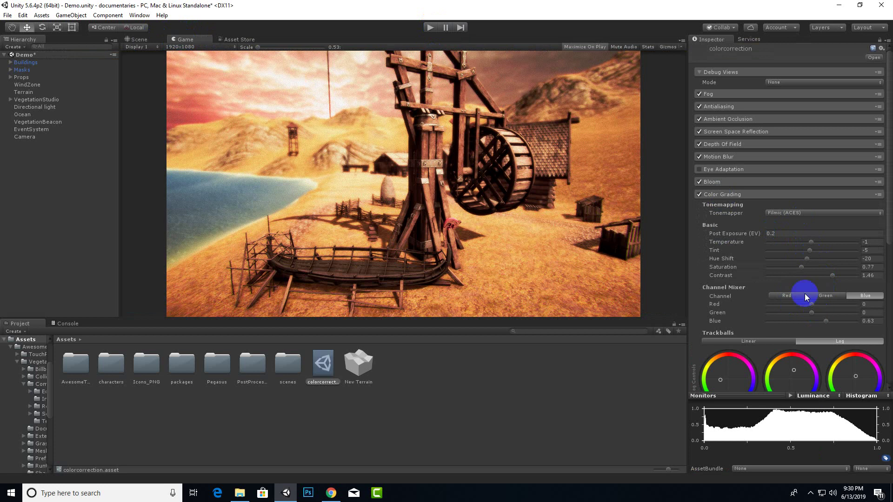
{"action": "left_click_drag", "start_coordinate": [800, 267], "coordinate": [810, 267]}
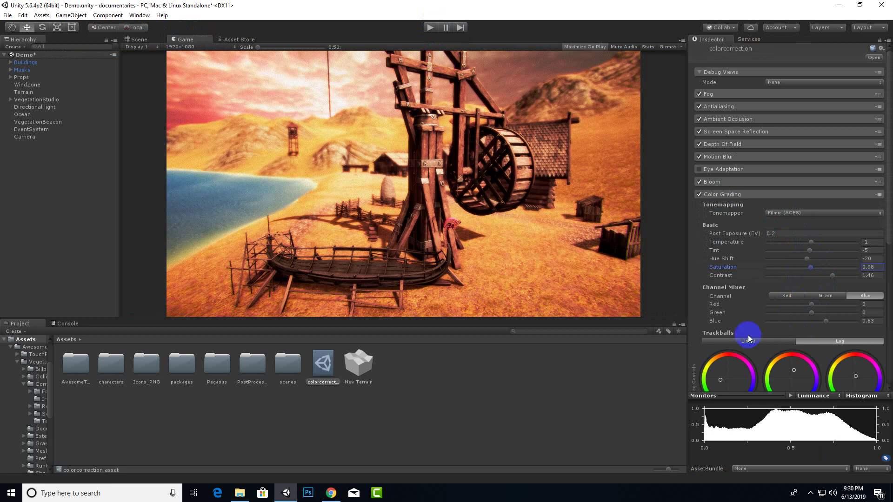
{"action": "scroll", "coordinate": [748, 333], "scroll_direction": "down", "scroll_amount": 3}
{"action": "left_click", "coordinate": [749, 257]}
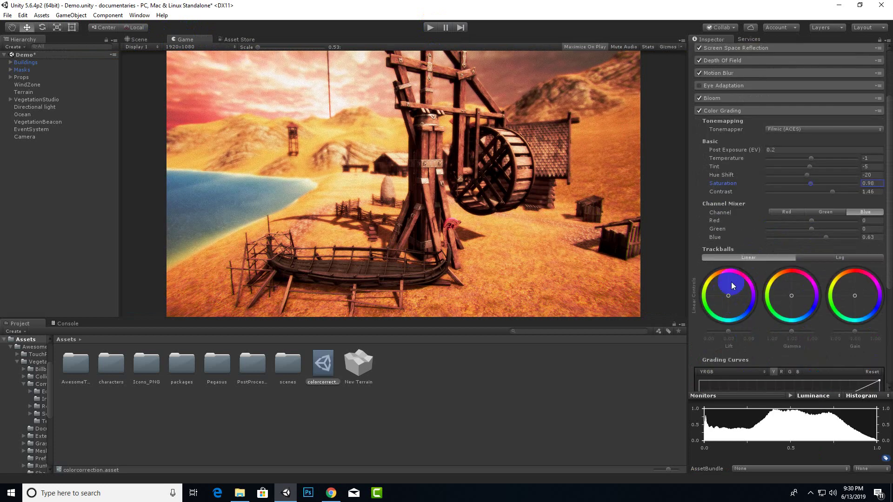
{"action": "left_click_drag", "start_coordinate": [729, 298], "coordinate": [754, 284]}
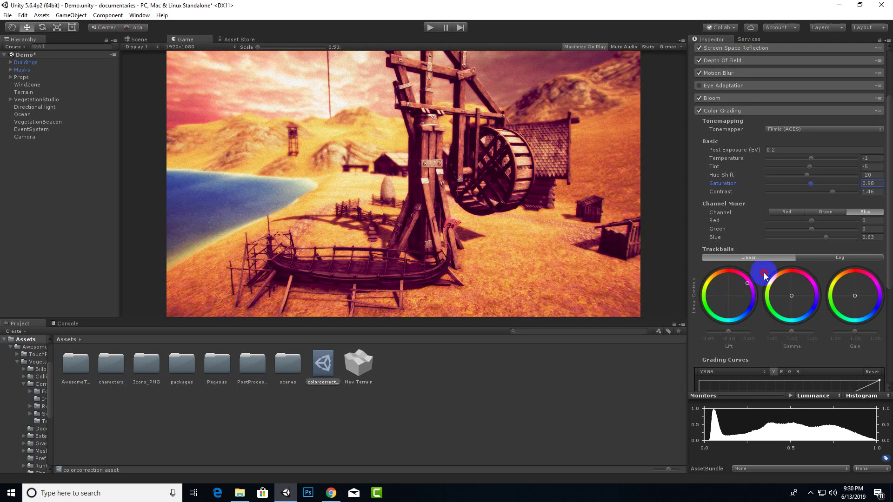
{"action": "left_click", "coordinate": [481, 200]}
{"action": "left_click", "coordinate": [734, 296]}
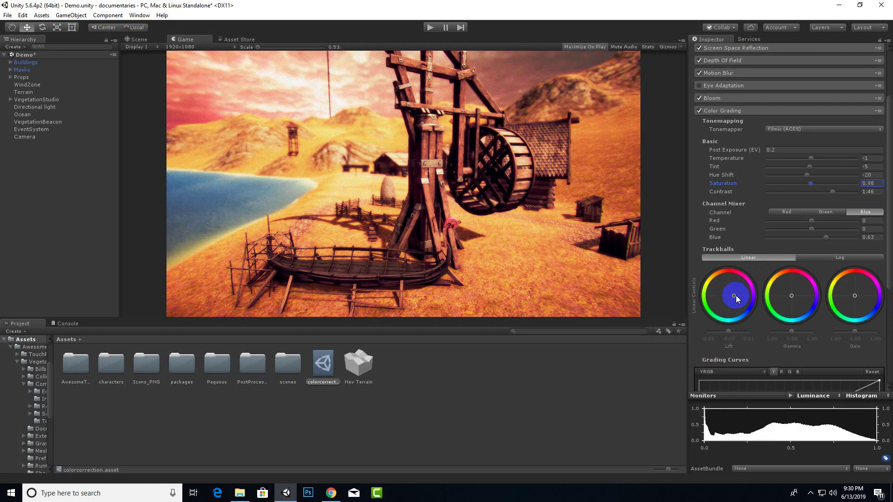
{"action": "left_click", "coordinate": [409, 195]}
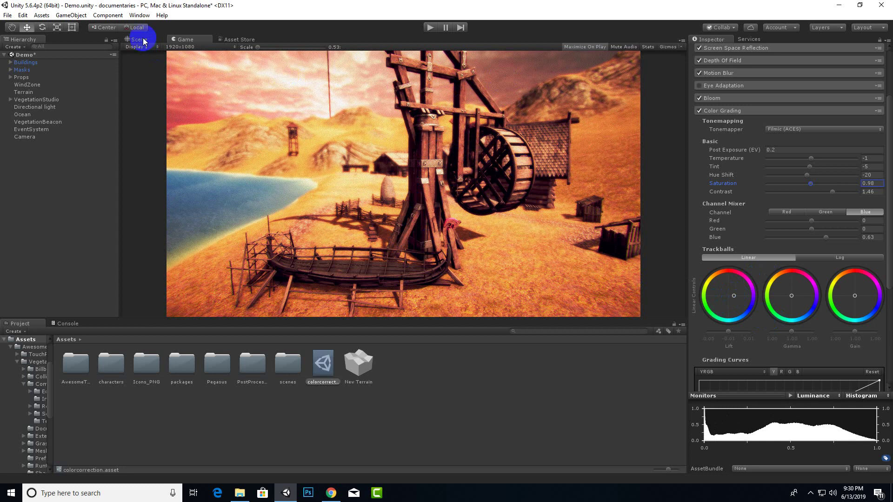
{"action": "left_click", "coordinate": [732, 112]}
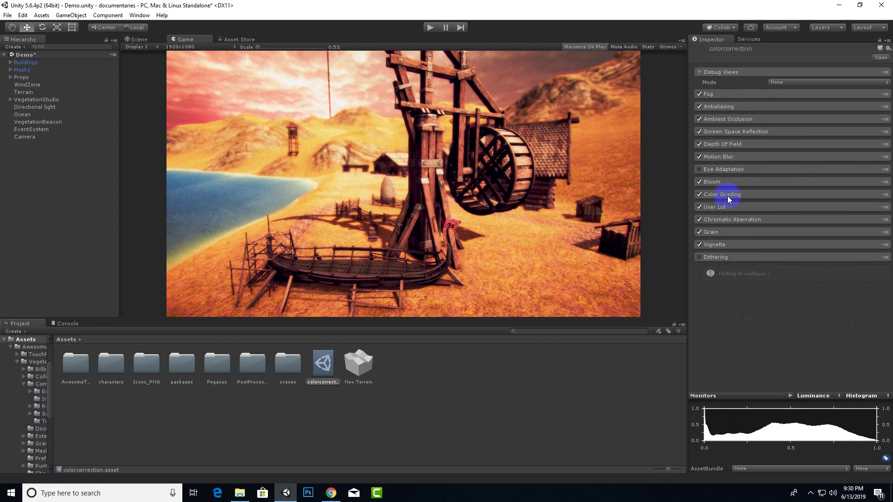
Compare the image with Color Grading on and off, leave it disabled, and disable Grain.
{"action": "left_click", "coordinate": [699, 195]}
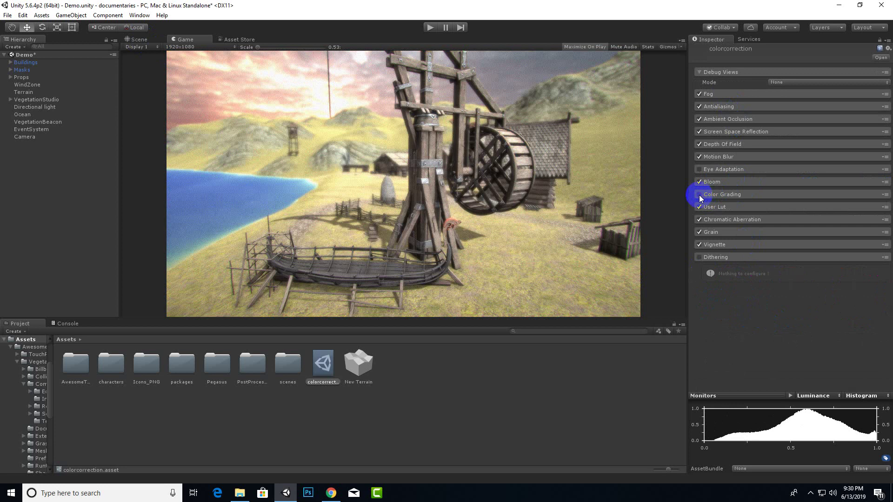
{"action": "left_click", "coordinate": [699, 195]}
{"action": "left_click", "coordinate": [699, 194]}
{"action": "left_click", "coordinate": [699, 233]}
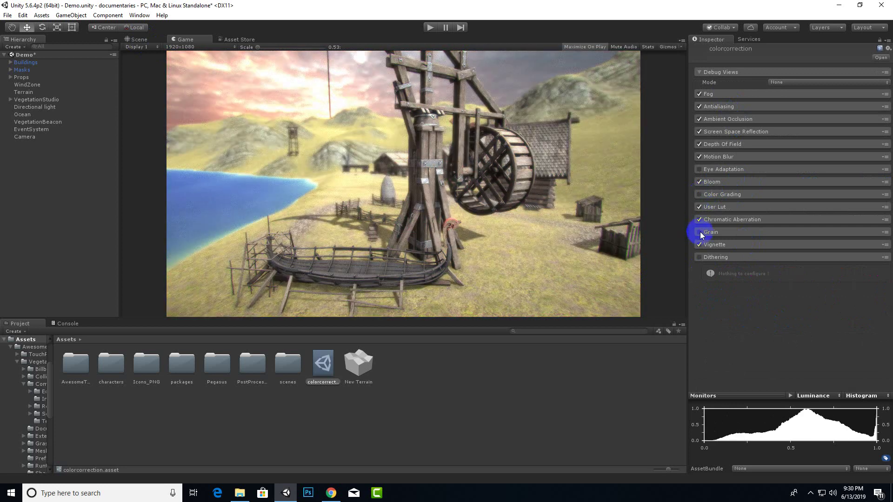
Examine the Game view without Color Grading and Grain at different zoom levels and compare it with the Scene view.
{"action": "scroll", "coordinate": [454, 277], "scroll_direction": "up", "scroll_amount": 1}
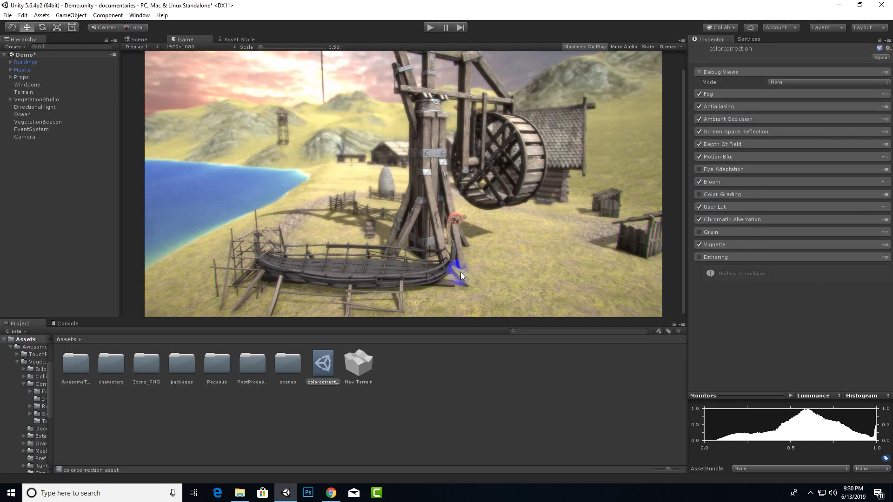
{"action": "left_click", "coordinate": [150, 41]}
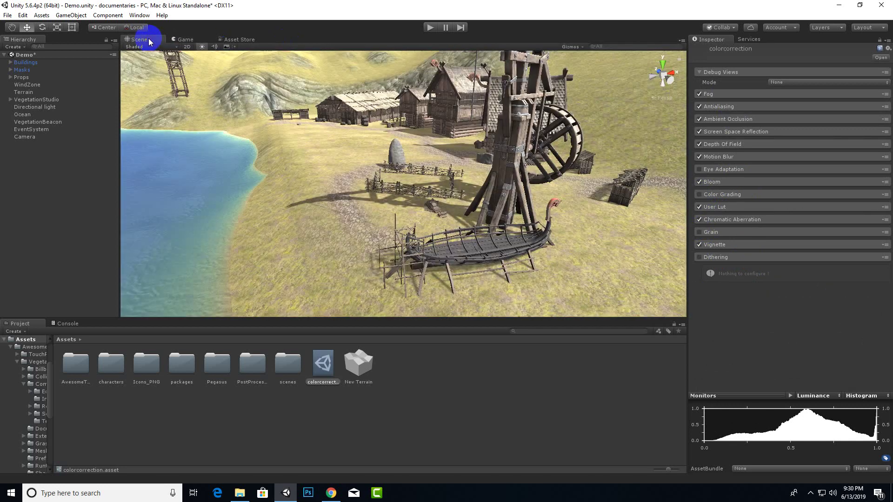
{"action": "left_click", "coordinate": [182, 39]}
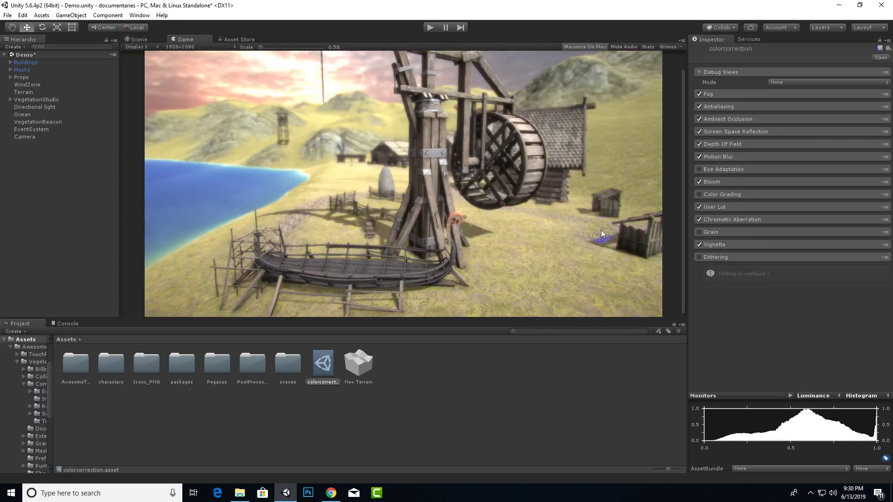
{"action": "scroll", "coordinate": [548, 227], "scroll_direction": "down", "scroll_amount": 1}
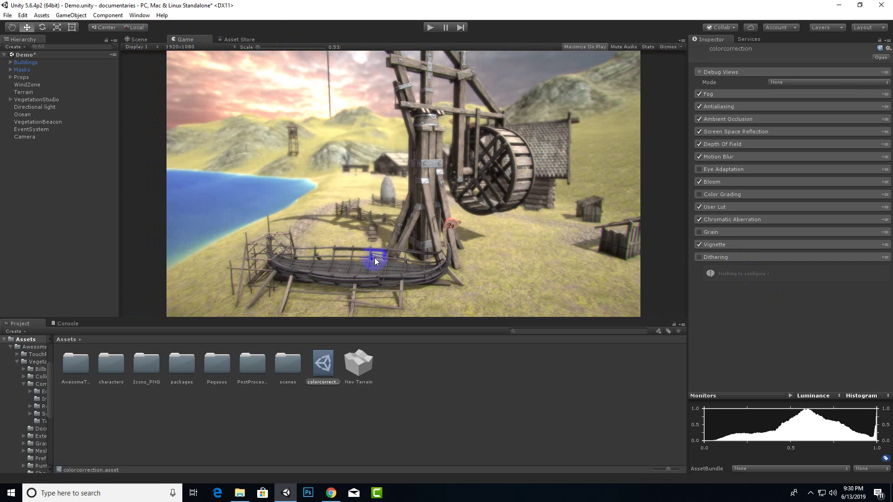
{"action": "scroll", "coordinate": [614, 220], "scroll_direction": "up", "scroll_amount": 2}
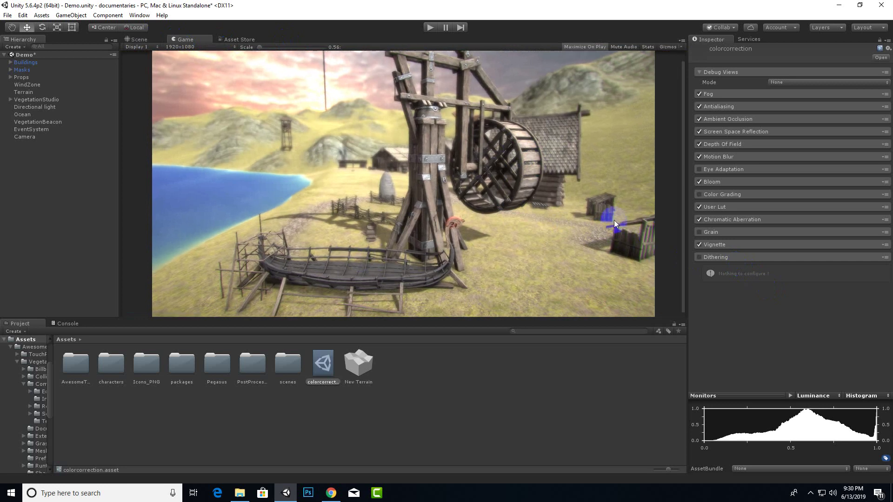
{"action": "scroll", "coordinate": [605, 233], "scroll_direction": "down", "scroll_amount": 2}
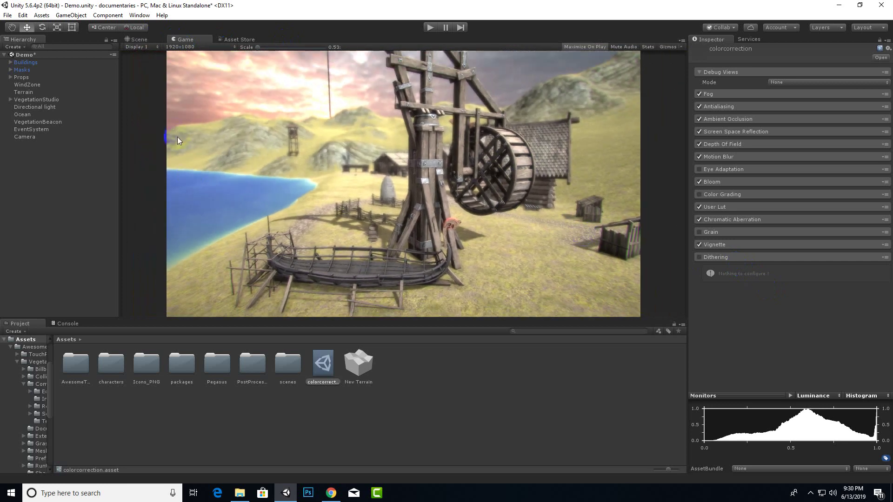
{"action": "left_click", "coordinate": [140, 40]}
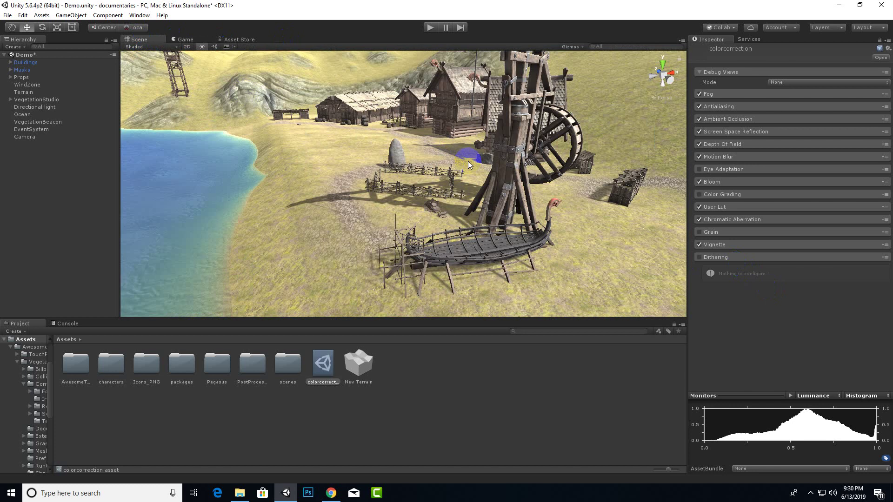